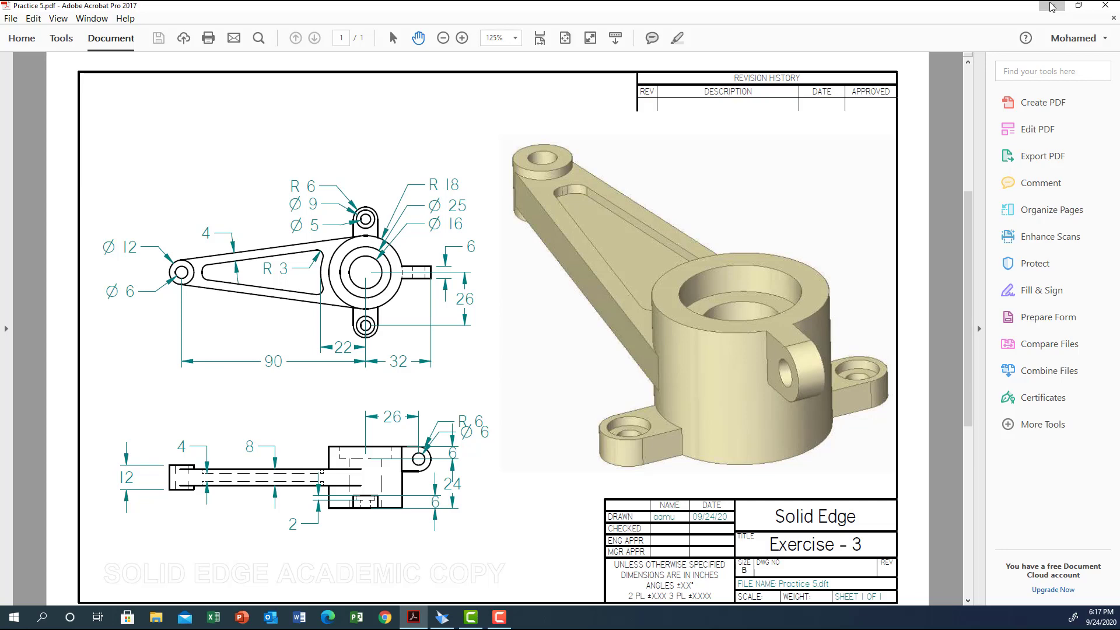
# Switch to Solid Edge and sketch a 36 mm diameter circle centred on the origin in the top plane
pyautogui.click(1050, 6)
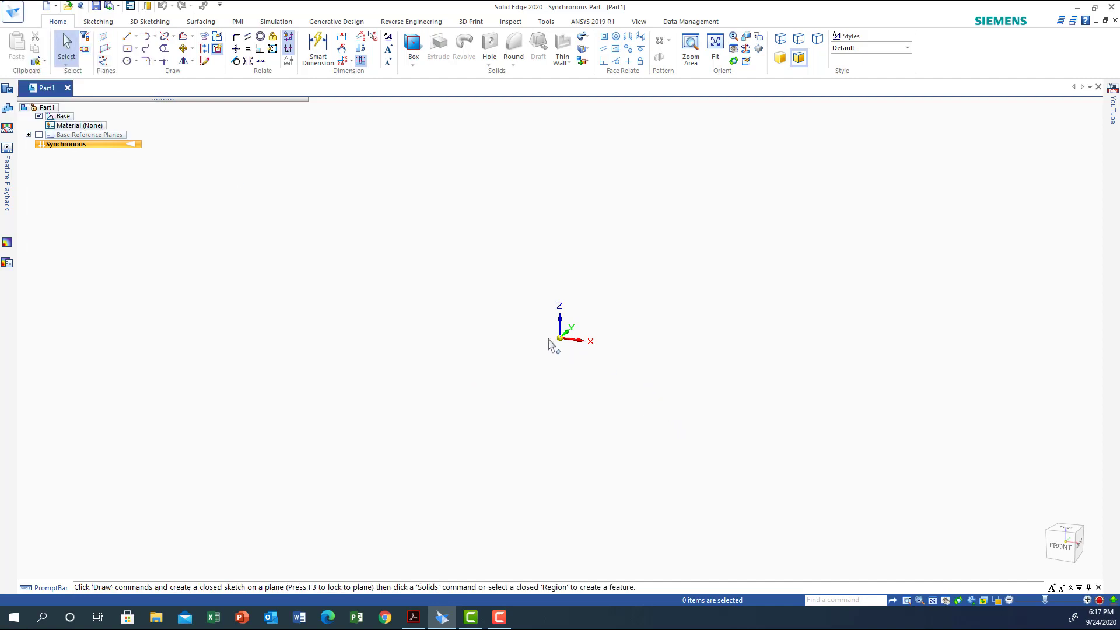
pyautogui.moveTo(1067, 531)
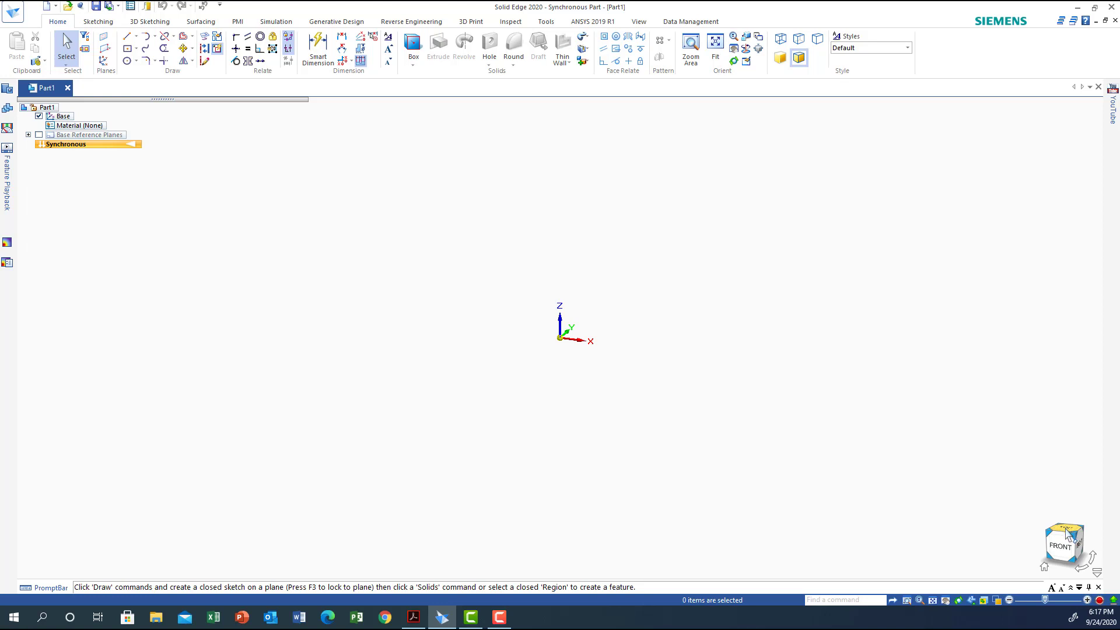
pyautogui.click(1067, 531)
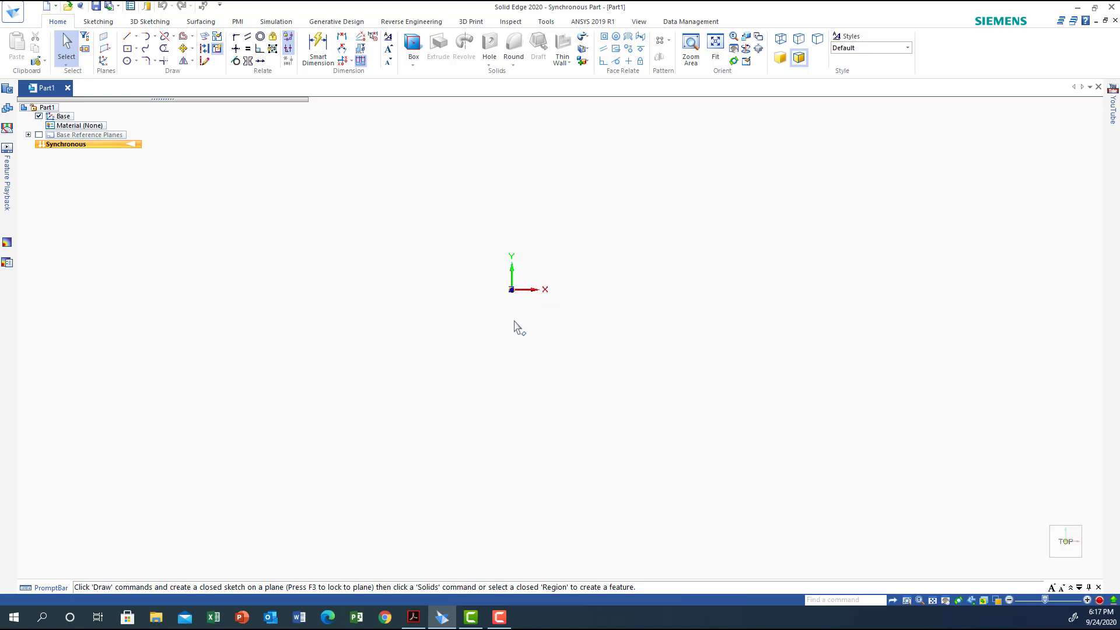
pyautogui.click(127, 60)
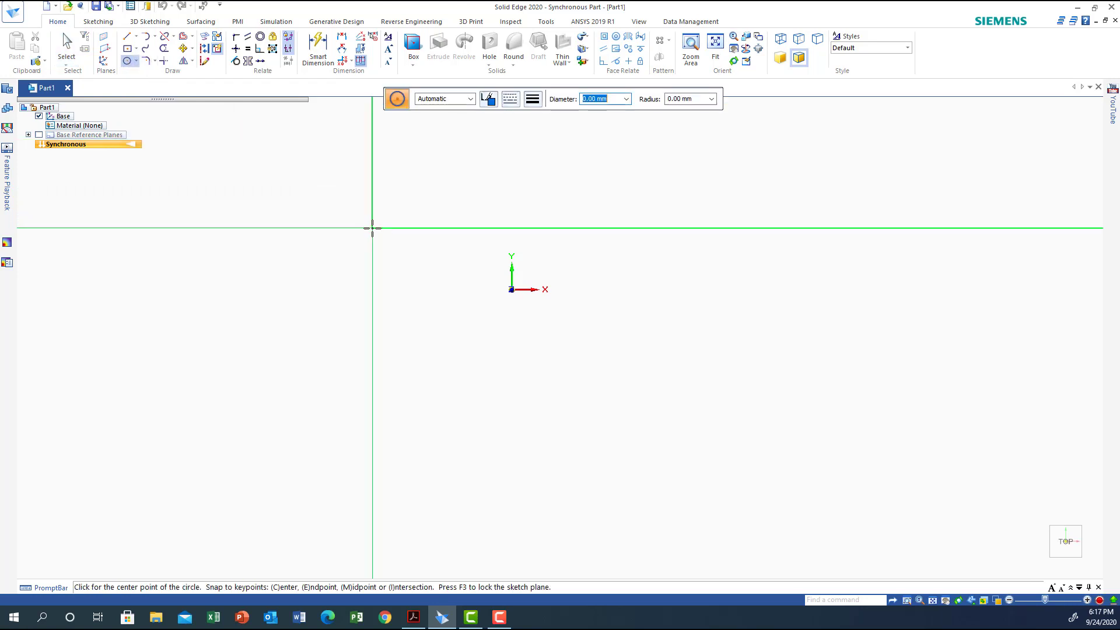
pyautogui.write('36')
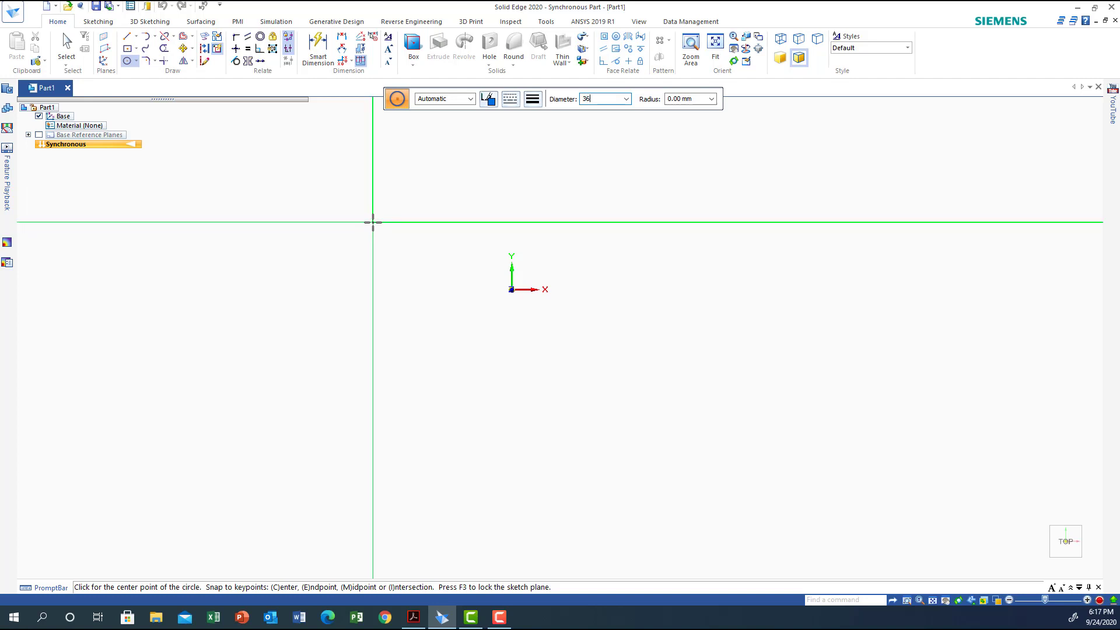
pyautogui.press('Return')
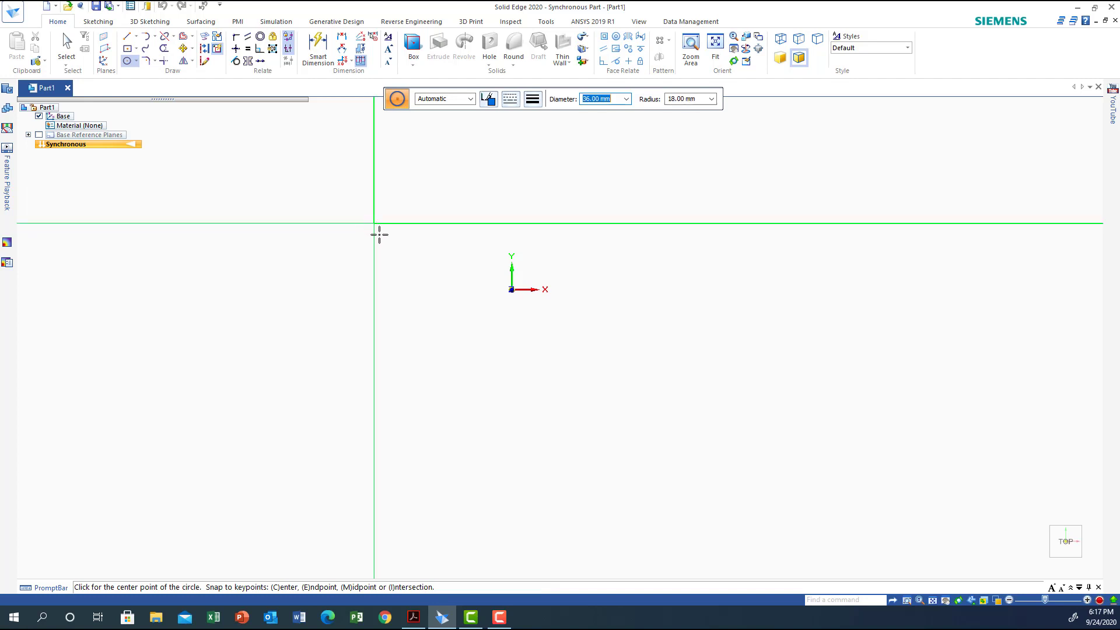
pyautogui.click(511, 290)
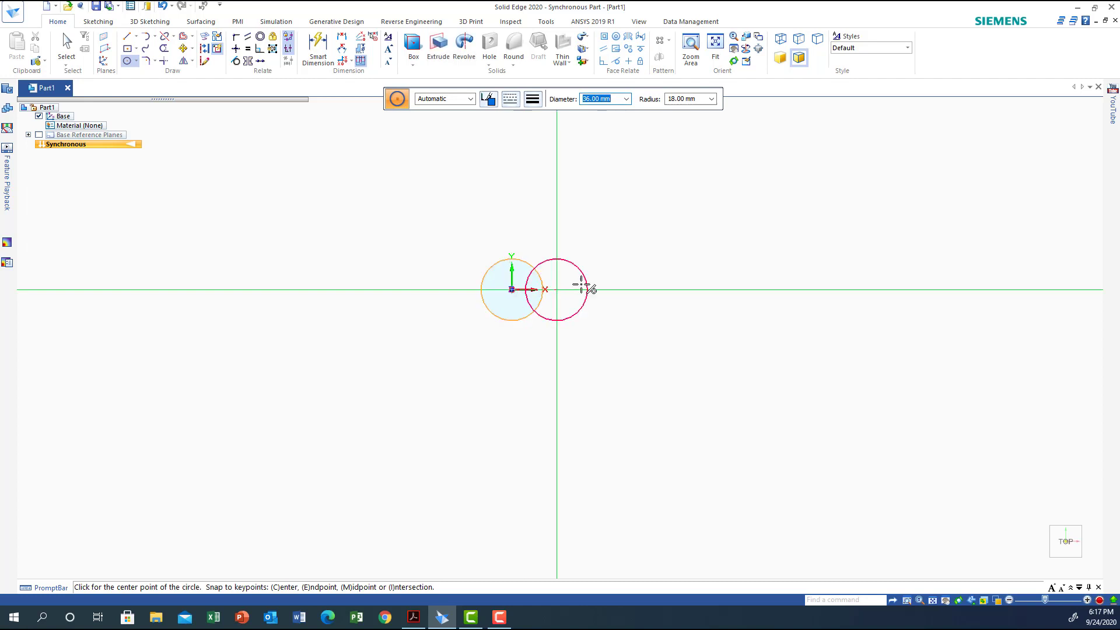
# Hide the base coordinate system at the circle's centre
pyautogui.scroll(3, 635, 336)
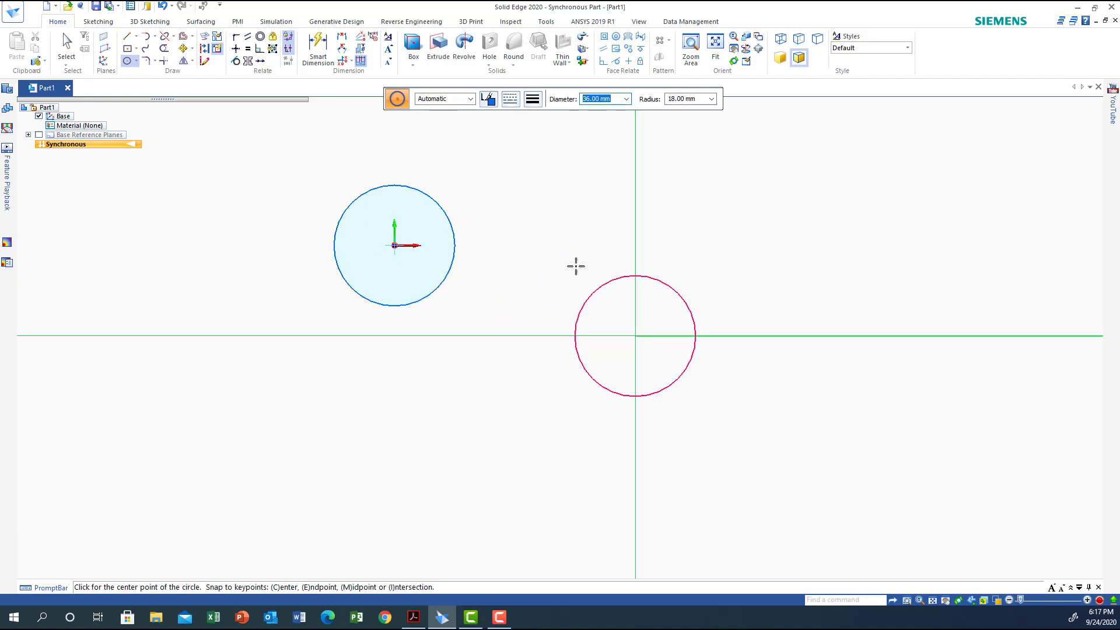
pyautogui.click(946, 600)
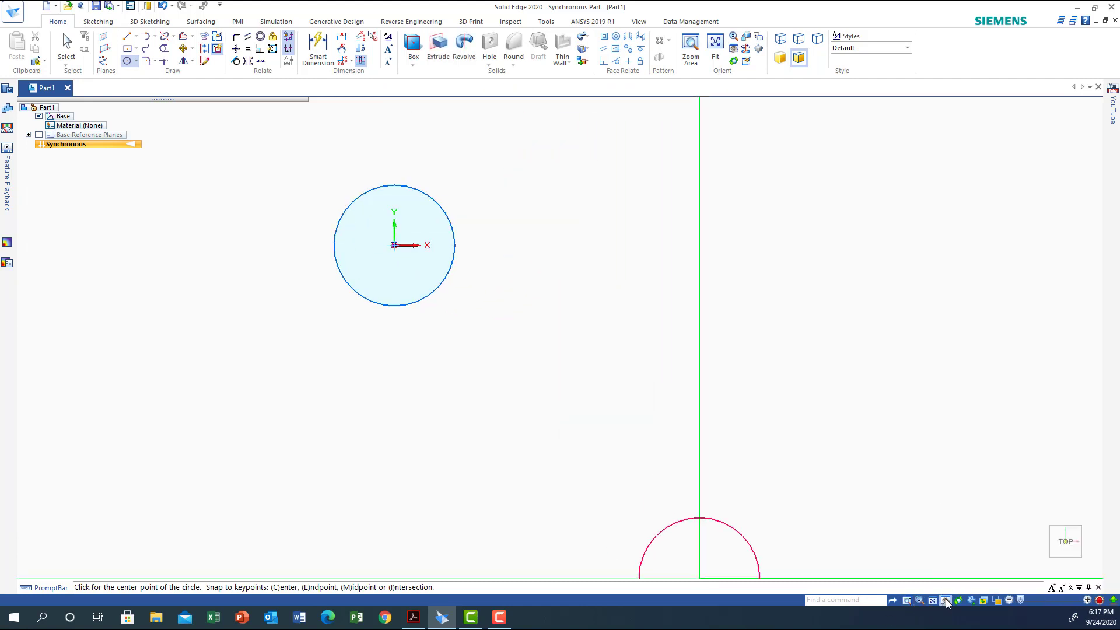
pyautogui.moveTo(418, 297); pyautogui.dragTo(610, 399)
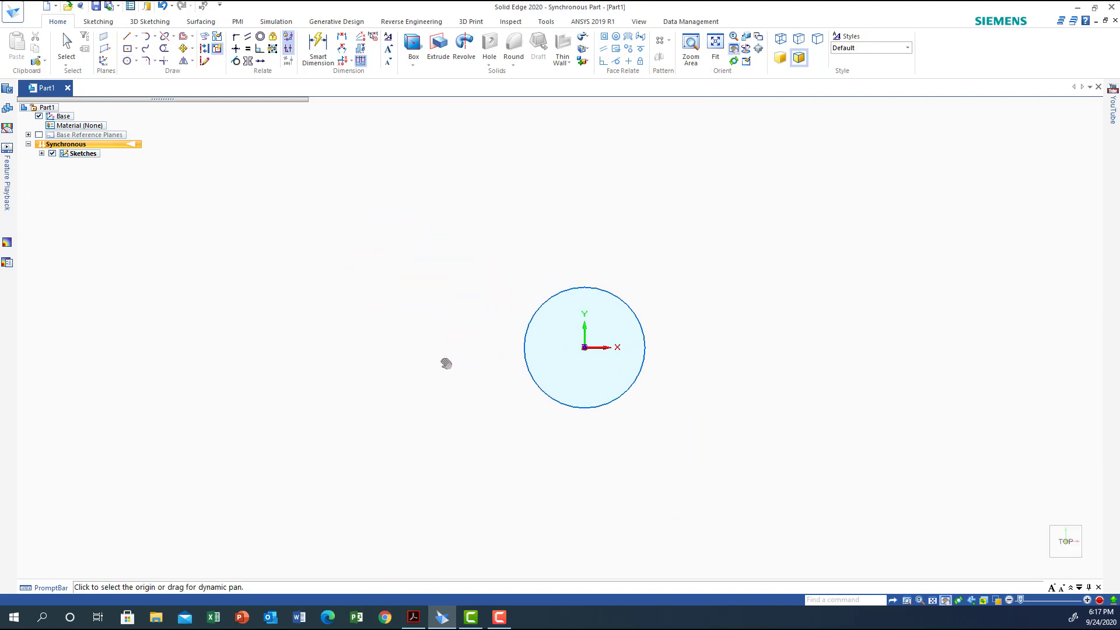
pyautogui.click(38, 116)
# Sketch a 25 mm diameter circle at the centre of the 36 mm circle
pyautogui.click(127, 61)
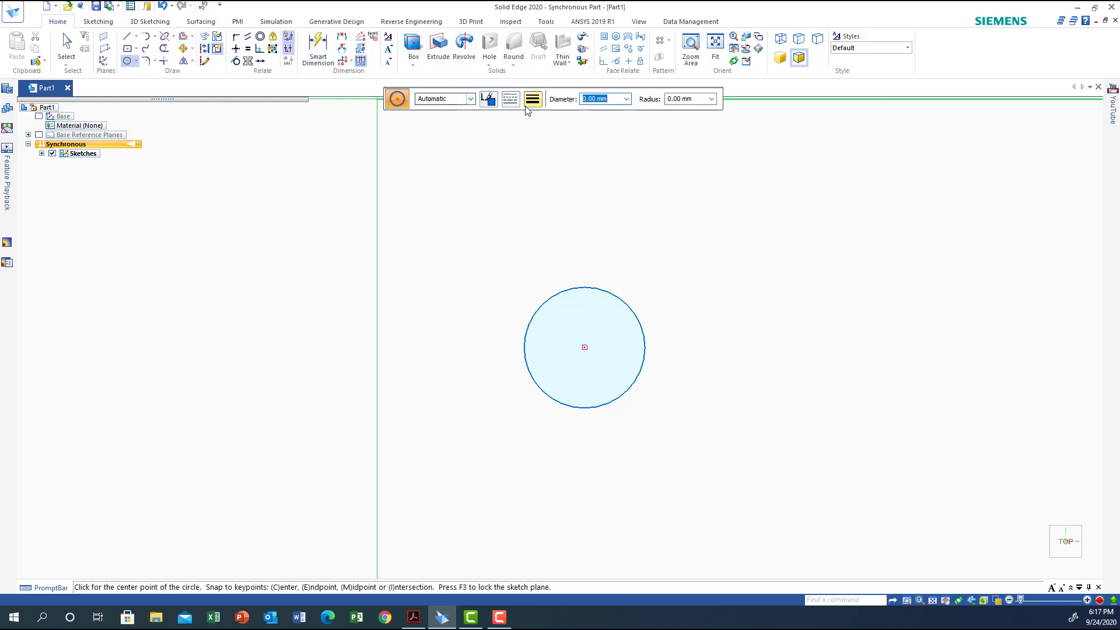
pyautogui.click(135, 61)
pyautogui.click(162, 76)
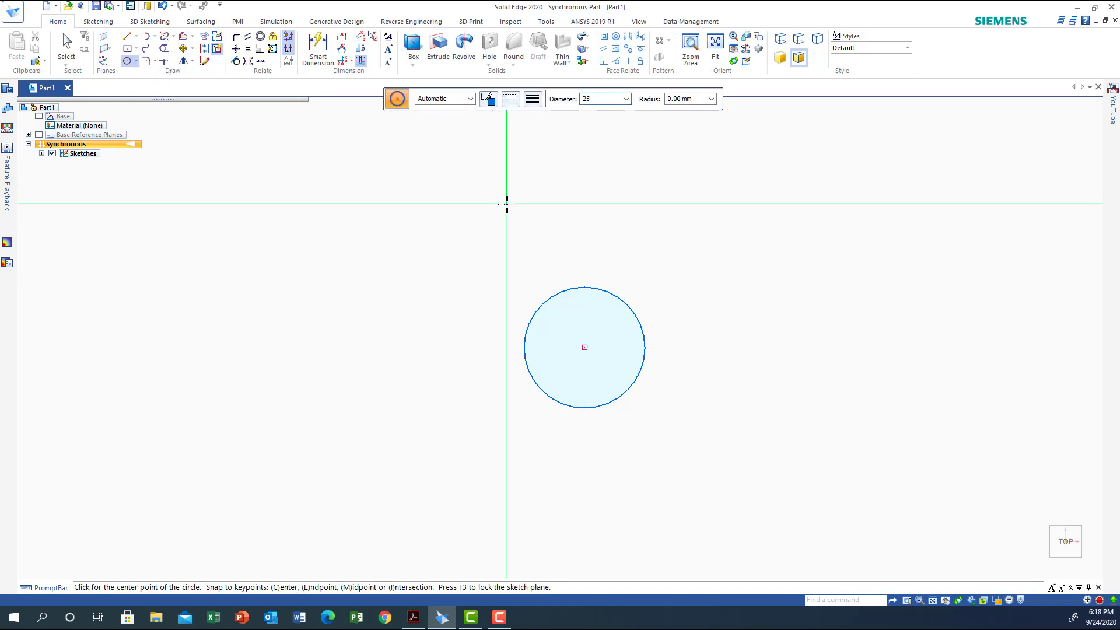
pyautogui.press('Return')
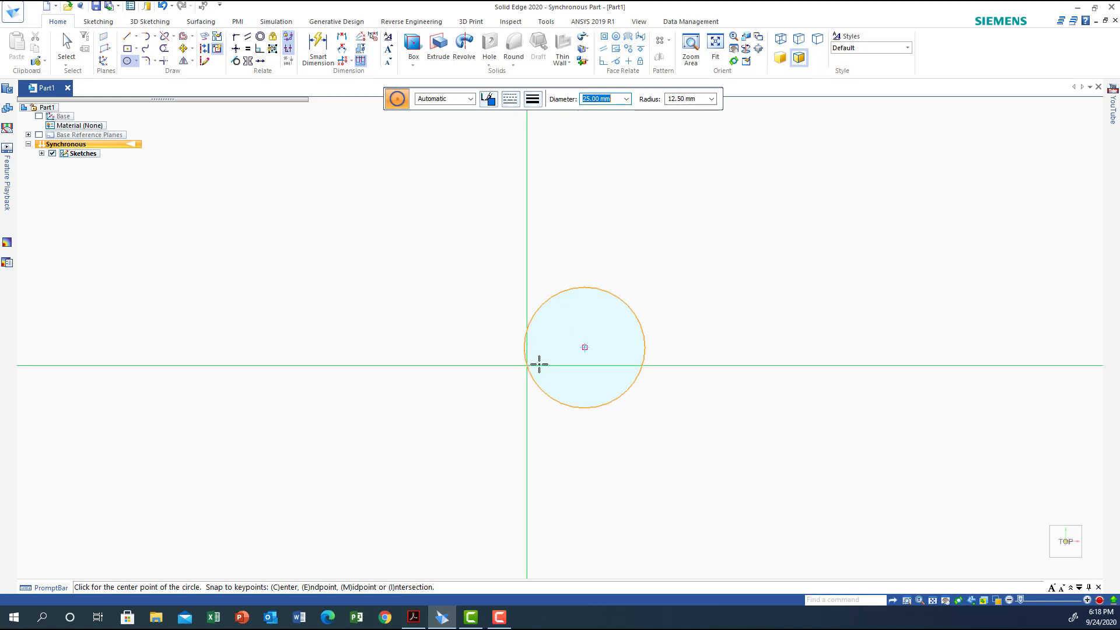
pyautogui.click(584, 347)
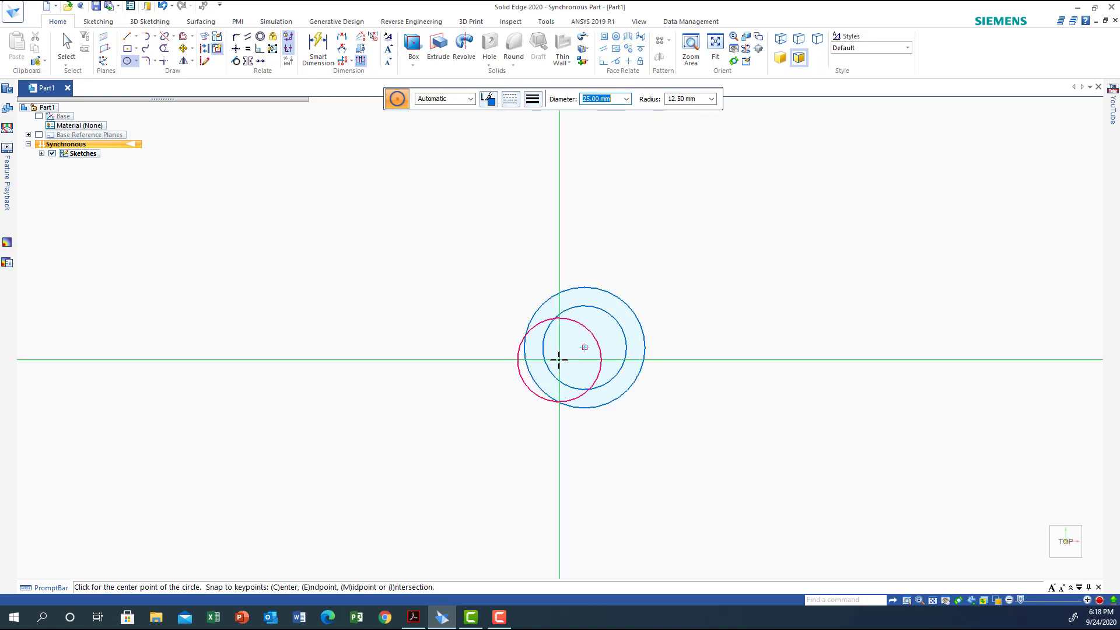
# Sketch a 16 mm diameter circle at the same centre, inside the 25 mm circle
pyautogui.write('1')
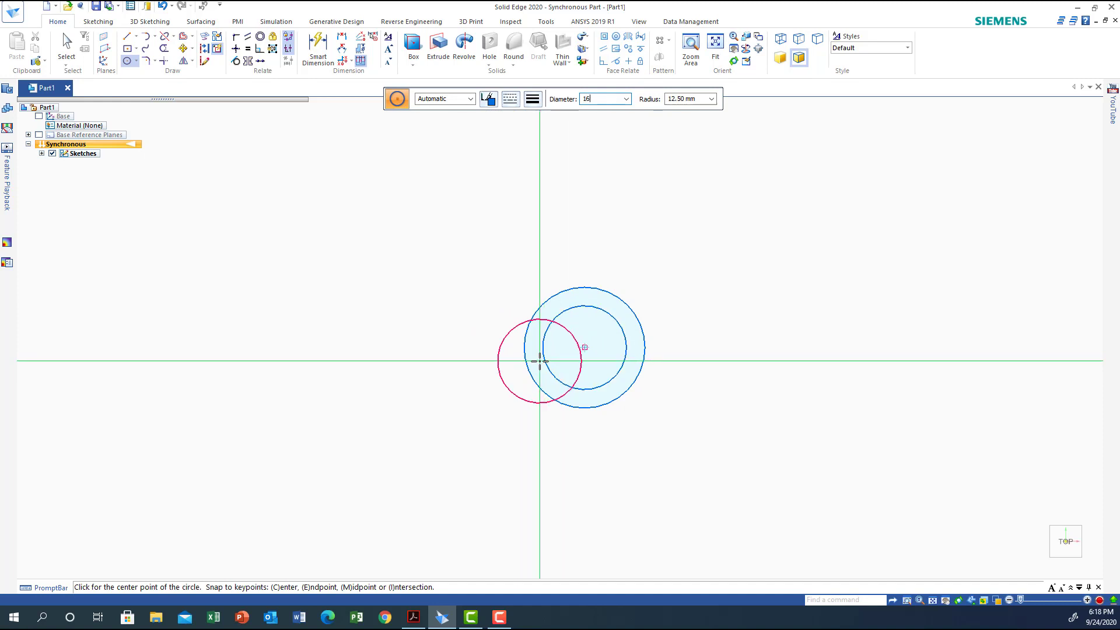
pyautogui.write('6')
pyautogui.press('Return')
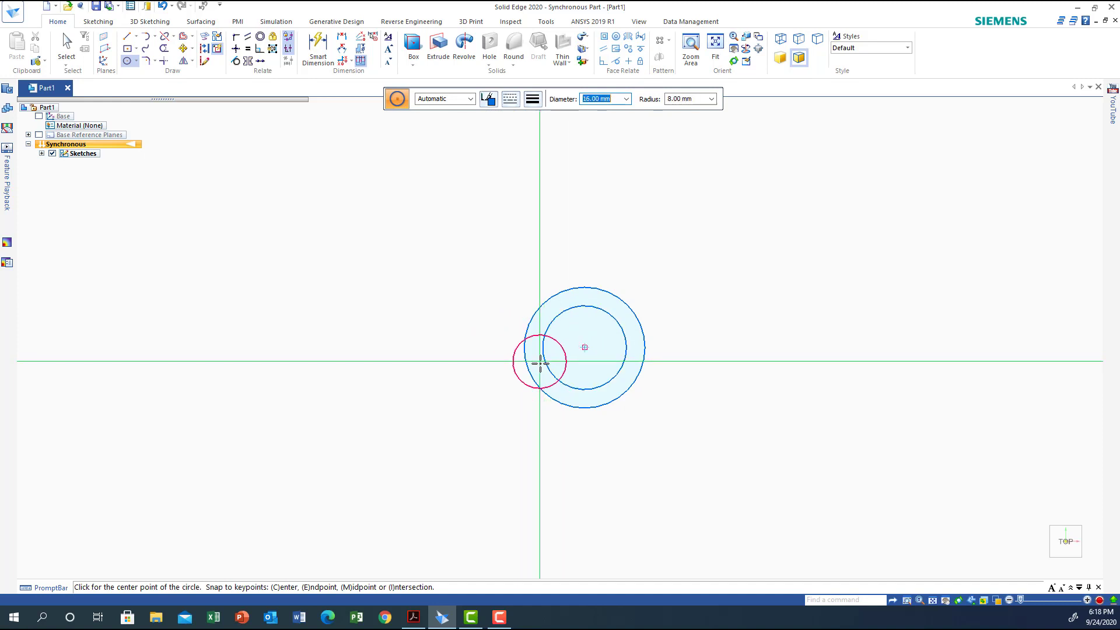
pyautogui.click(585, 348)
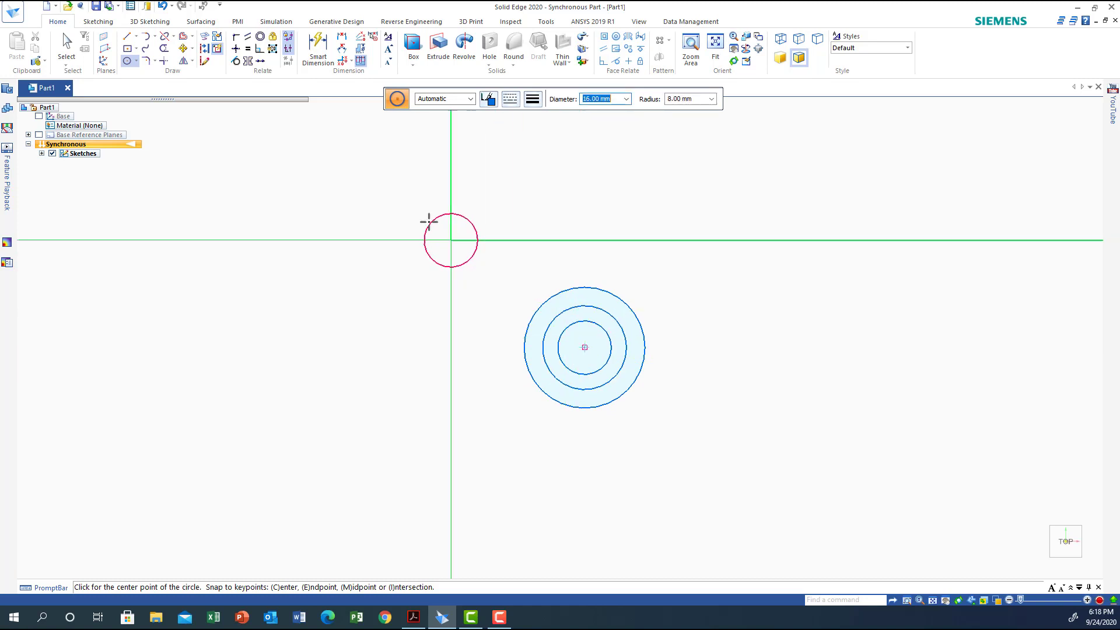
# Apply a concentric relation between the sketched circles
pyautogui.click(260, 36)
pyautogui.click(565, 365)
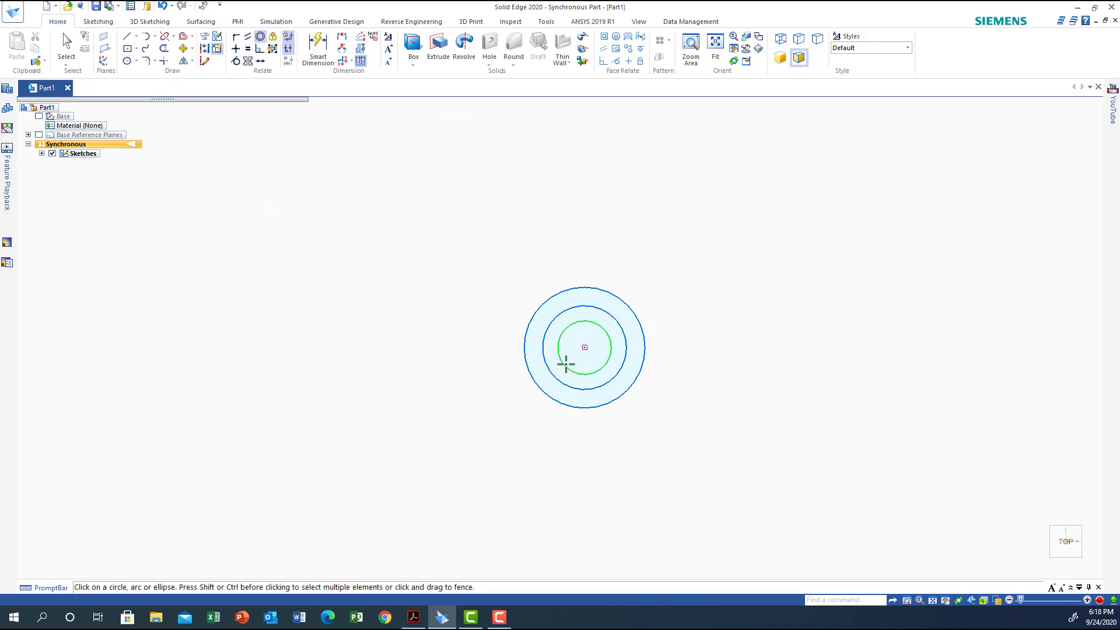
pyautogui.click(546, 366)
pyautogui.click(527, 373)
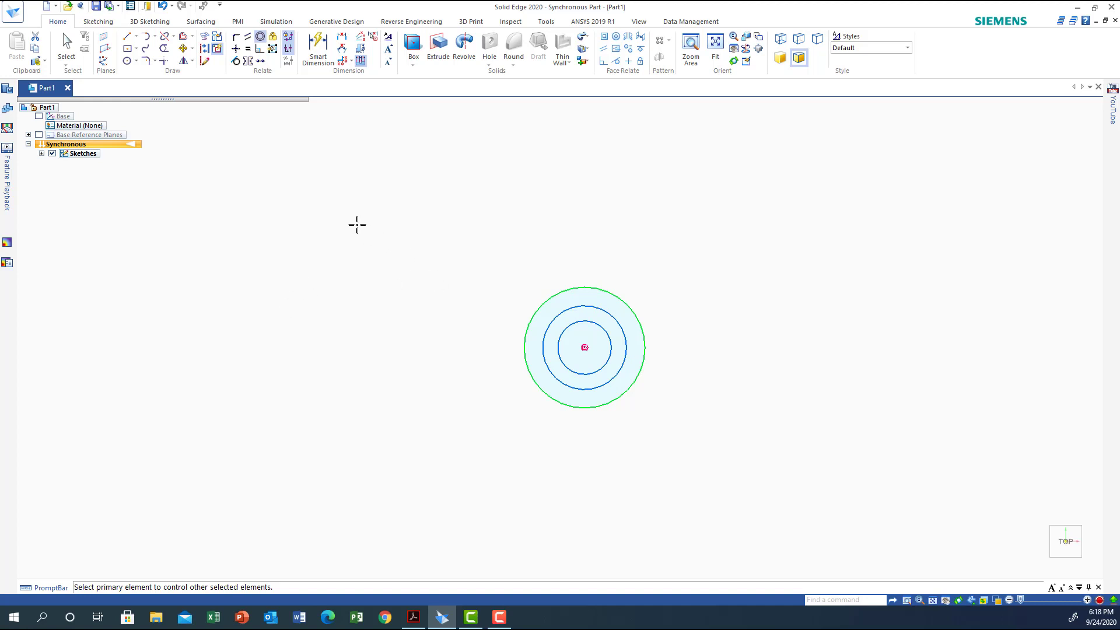
# Dimension the diameters of the outer, middle and inner circles, placing the labels outside the circles
pyautogui.click(320, 42)
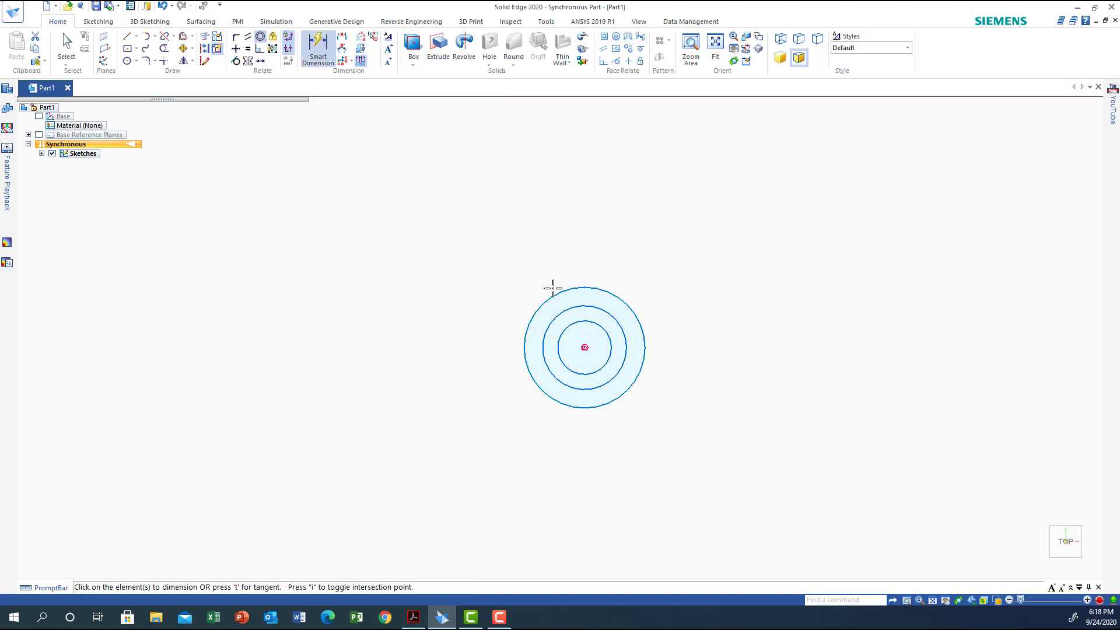
pyautogui.click(620, 296)
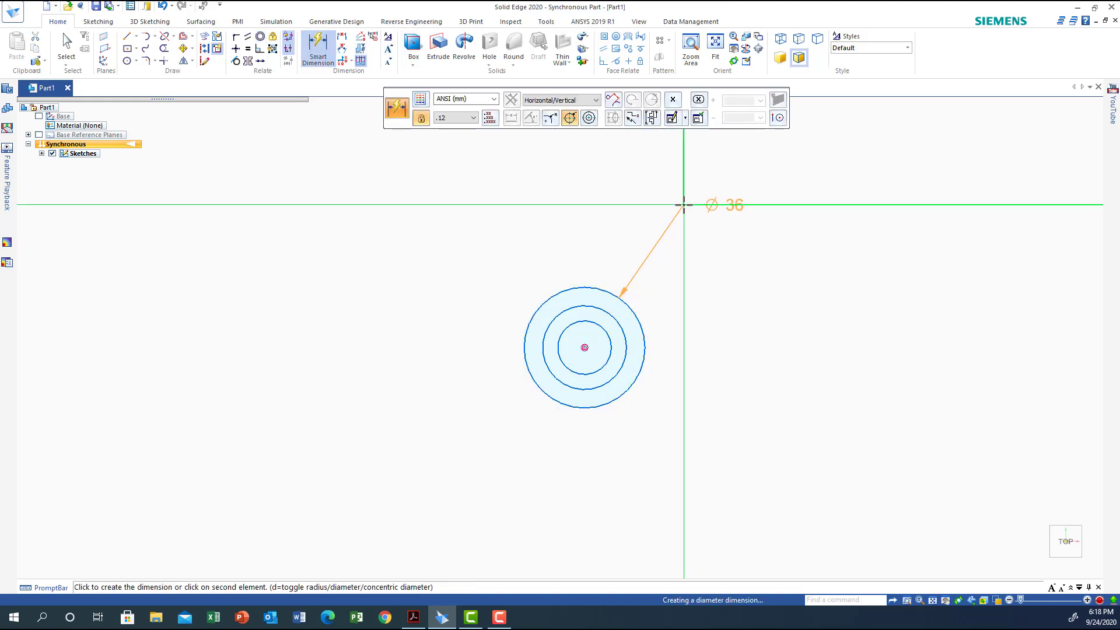
pyautogui.click(682, 205)
pyautogui.click(617, 320)
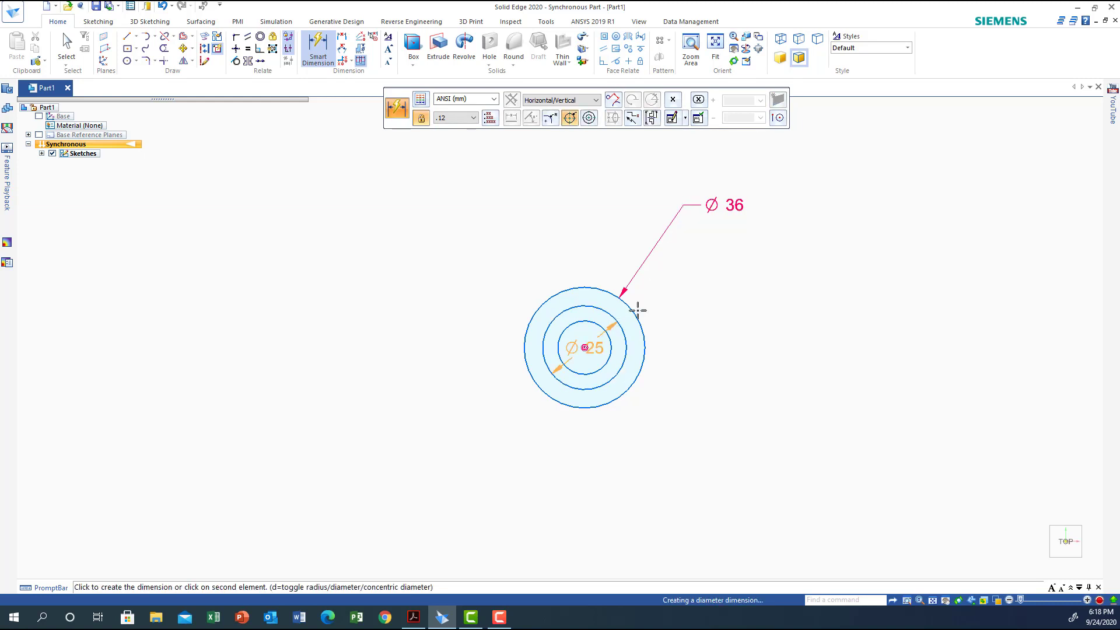
pyautogui.click(706, 235)
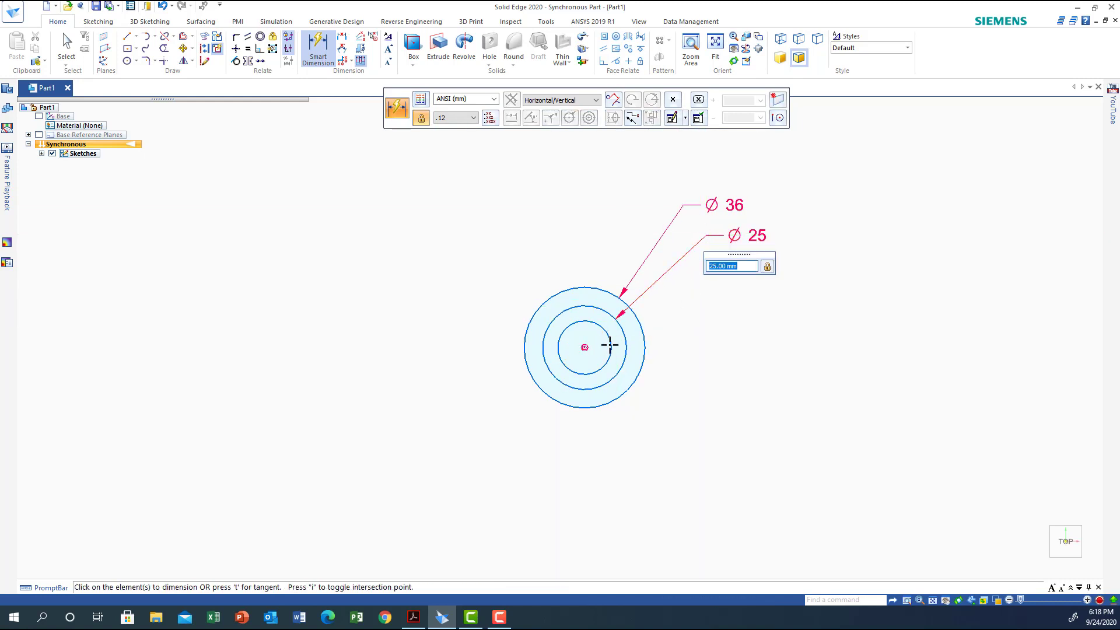
pyautogui.click(610, 344)
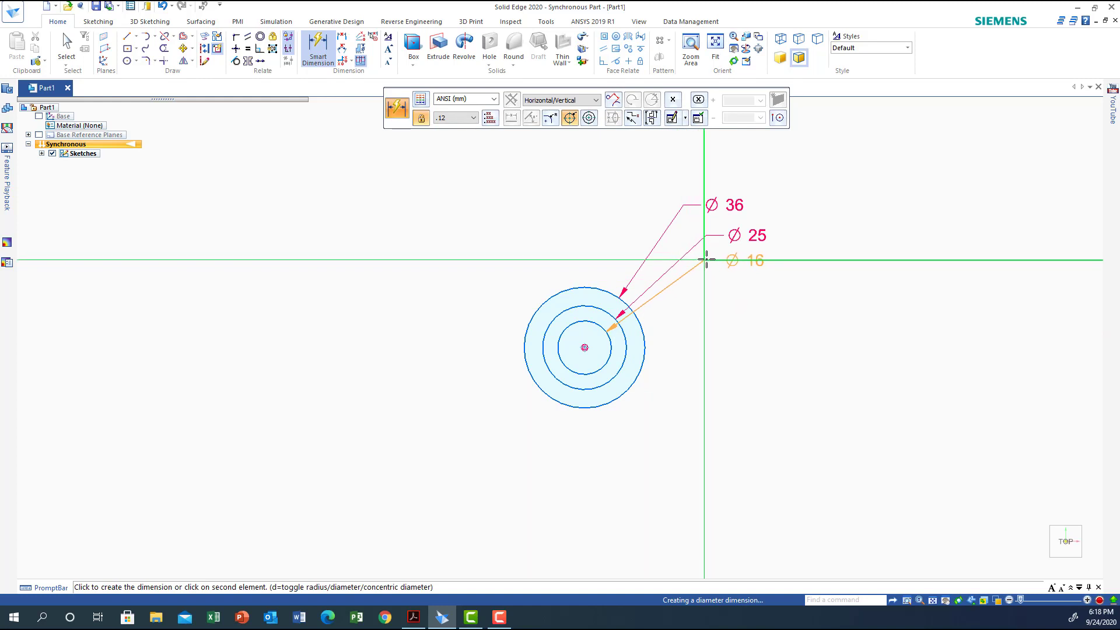
pyautogui.click(715, 257)
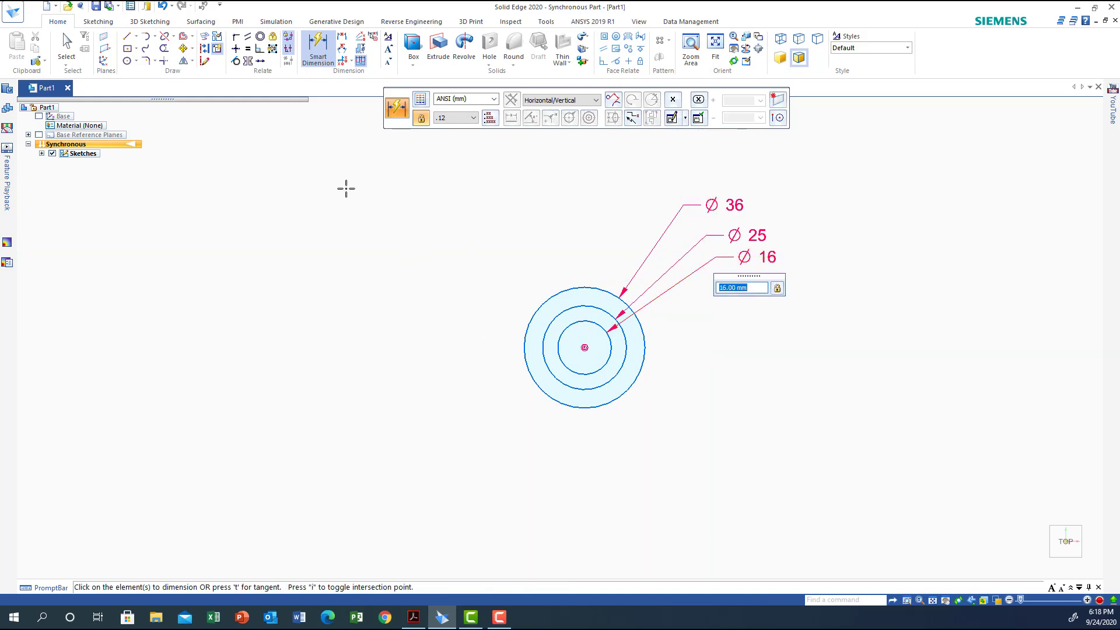
# Extrude the ring between the outer and middle circles 30 mm upward
pyautogui.click(1043, 566)
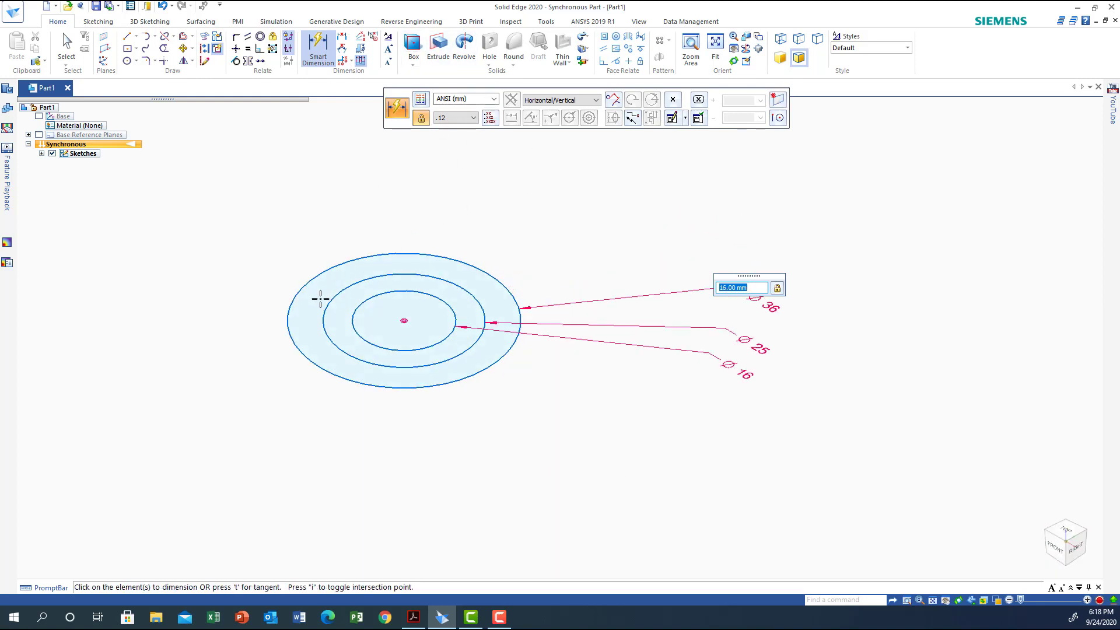
pyautogui.click(66, 47)
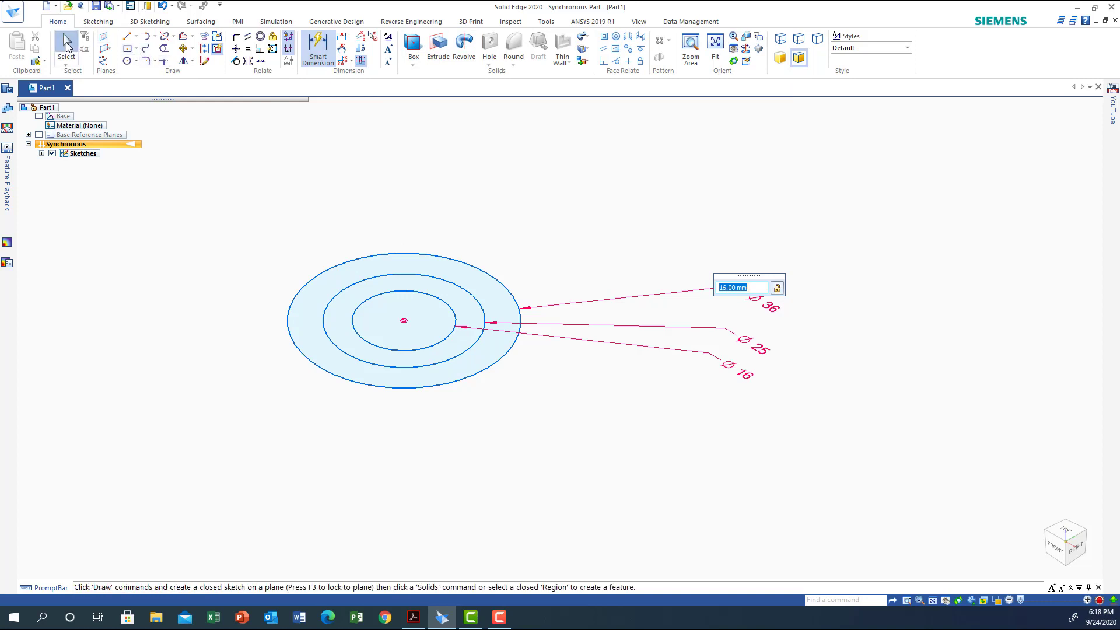
pyautogui.click(310, 350)
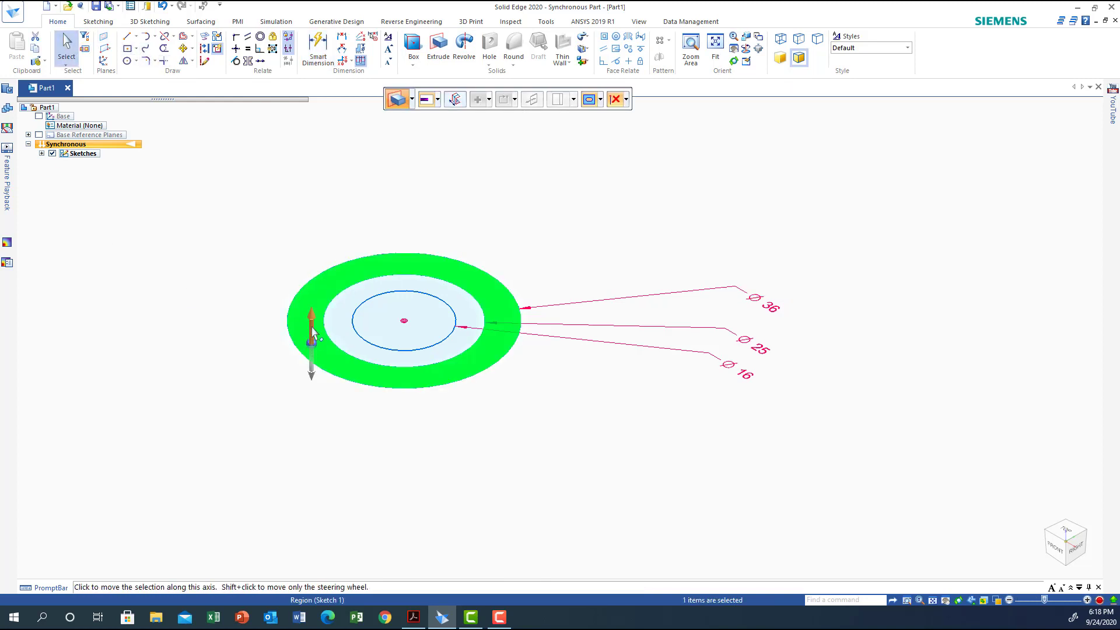
pyautogui.click(312, 329)
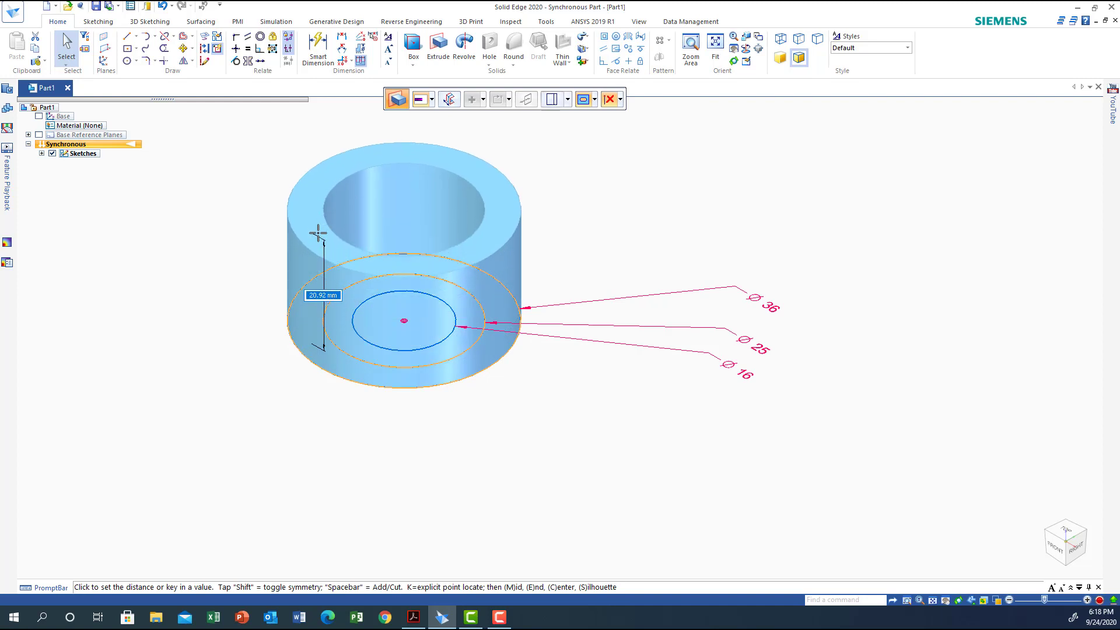
pyautogui.write('30')
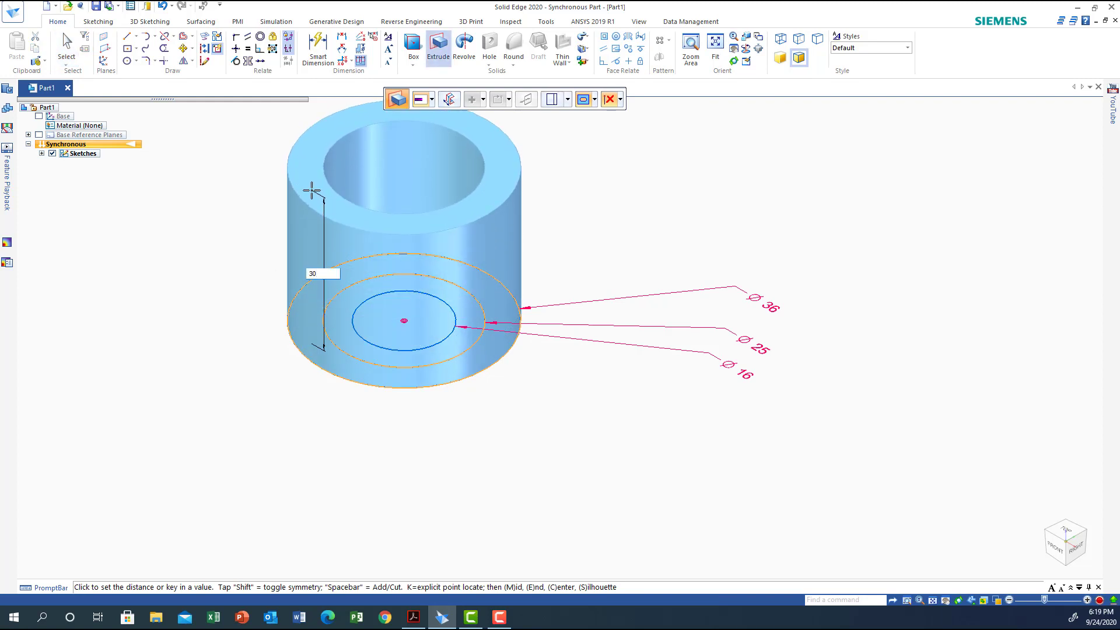
pyautogui.press('Return')
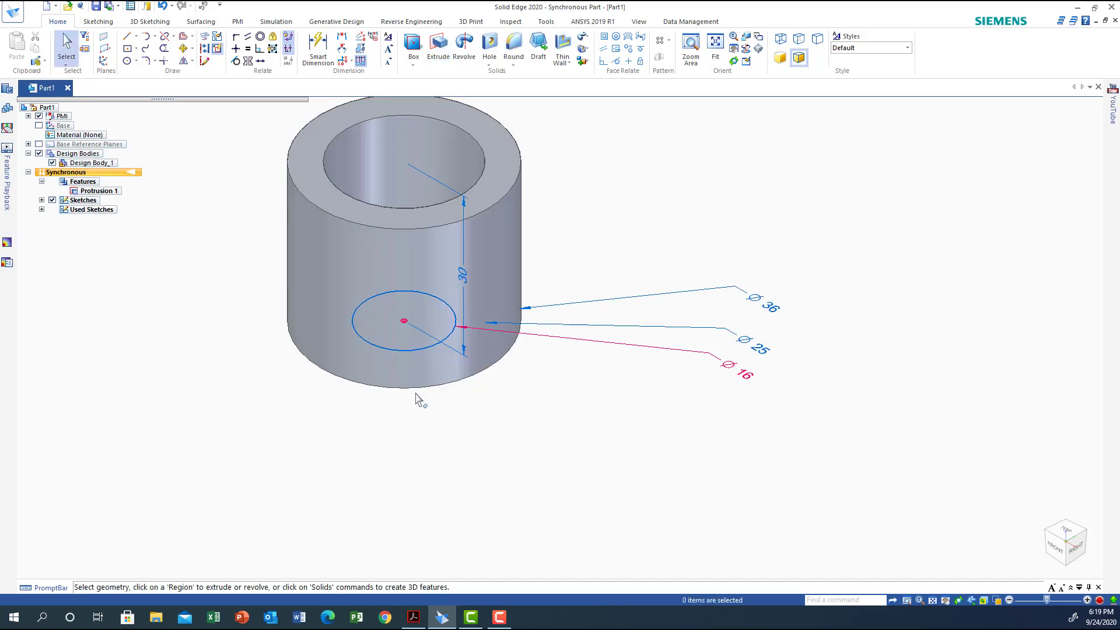
# Extrude the ring between the middle and inner circles 24 mm upward inside the cylinder
pyautogui.moveTo(425, 465); pyautogui.dragTo(445, 499, button='middle')
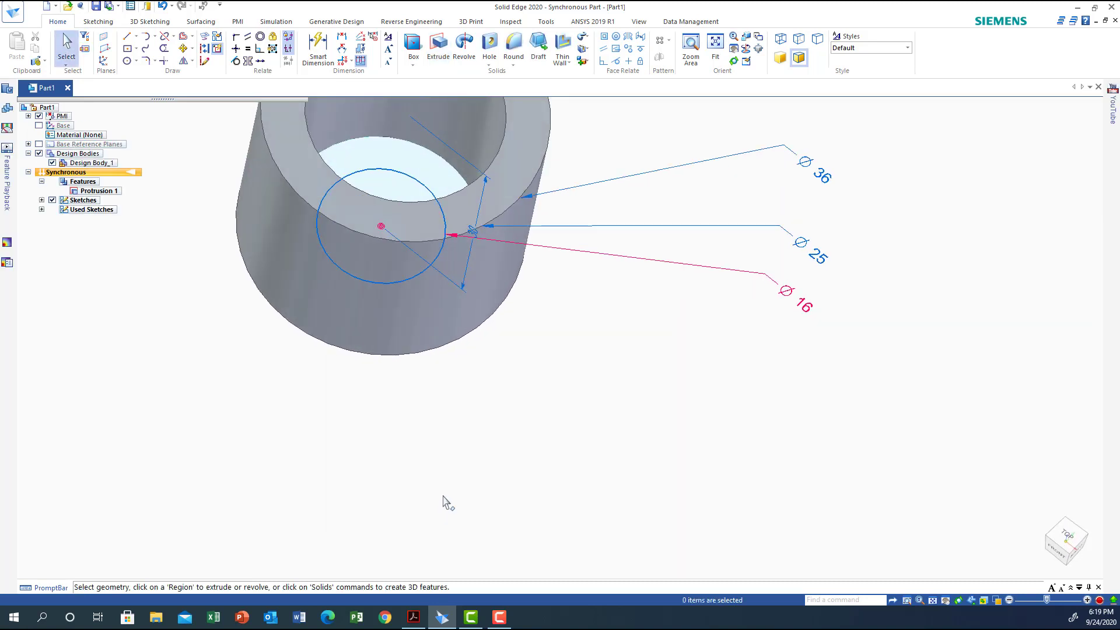
pyautogui.click(403, 153)
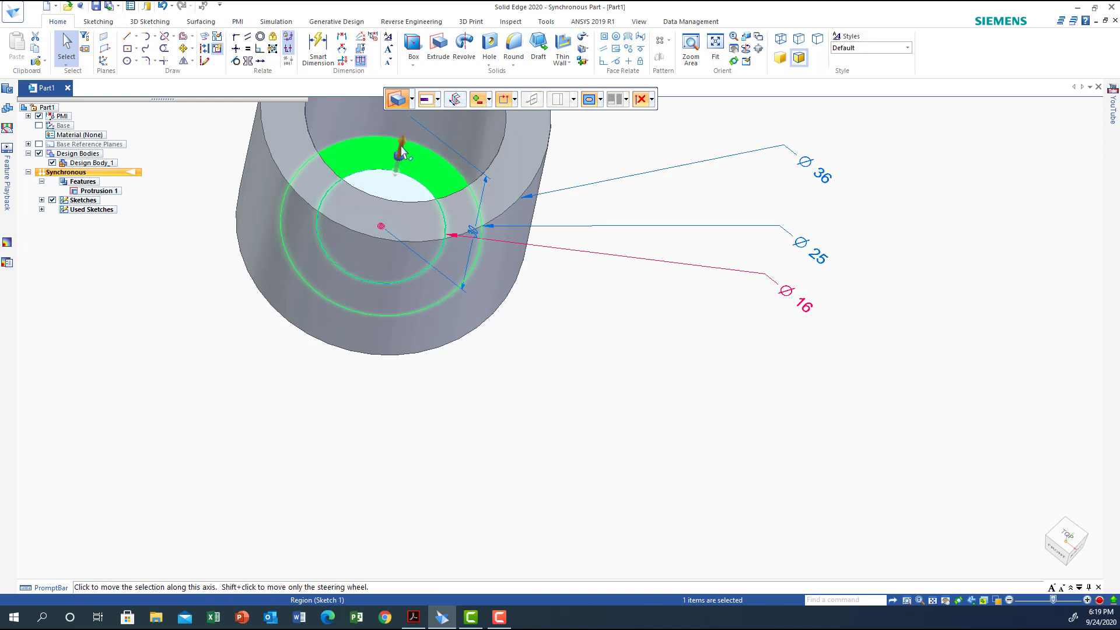
pyautogui.click(403, 153)
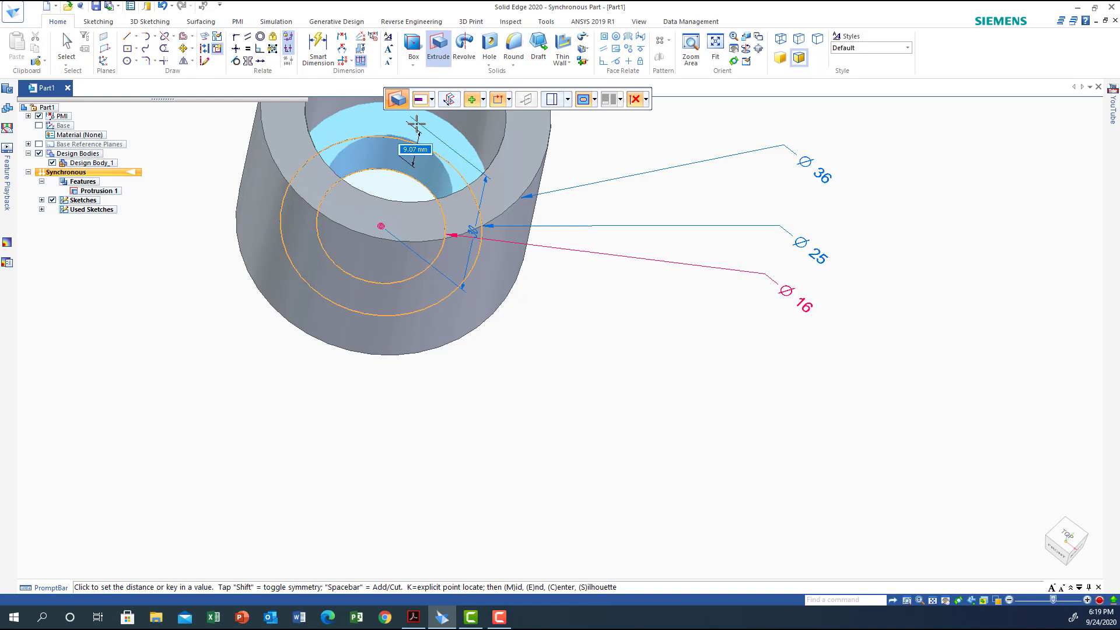
pyautogui.write('24')
pyautogui.press('Return')
pyautogui.moveTo(415, 120); pyautogui.dragTo(608, 467, button='middle')
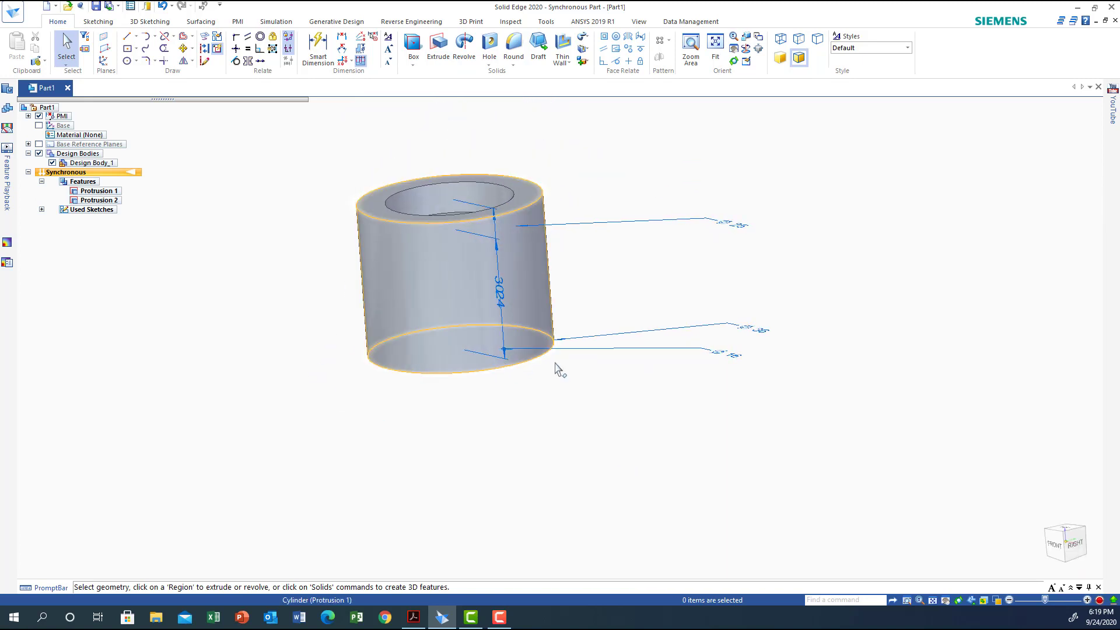
# Check the dimensions of the small side lugs in the PDF drawing and return to the part model
pyautogui.moveTo(430, 449); pyautogui.dragTo(354, 404, button='middle')
pyautogui.scroll(-2, 354, 403)
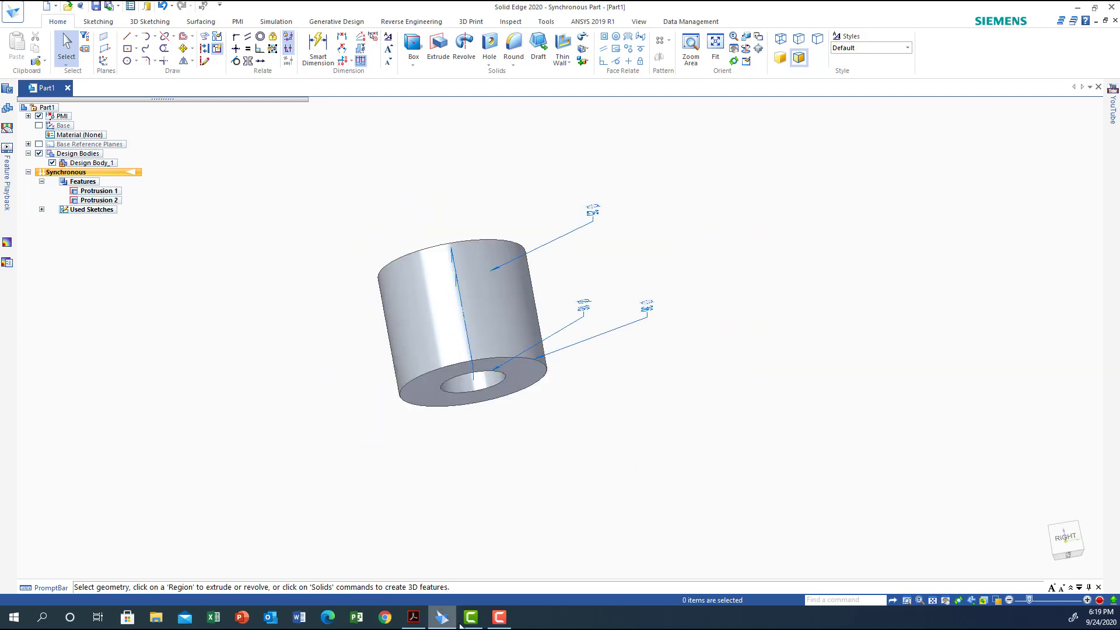
pyautogui.click(412, 619)
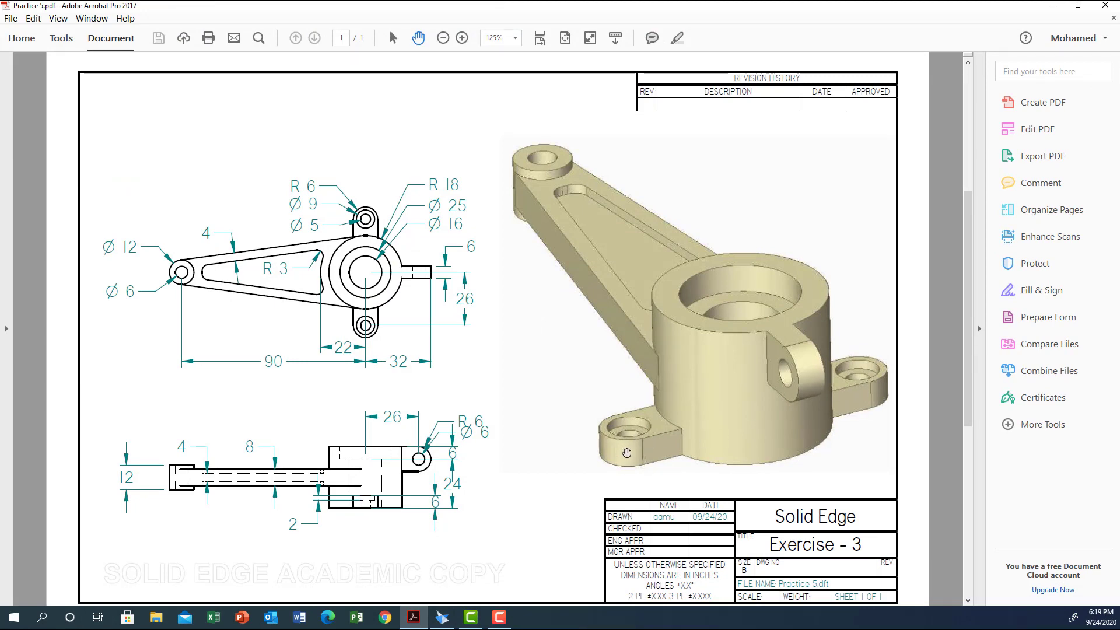
pyautogui.click(443, 620)
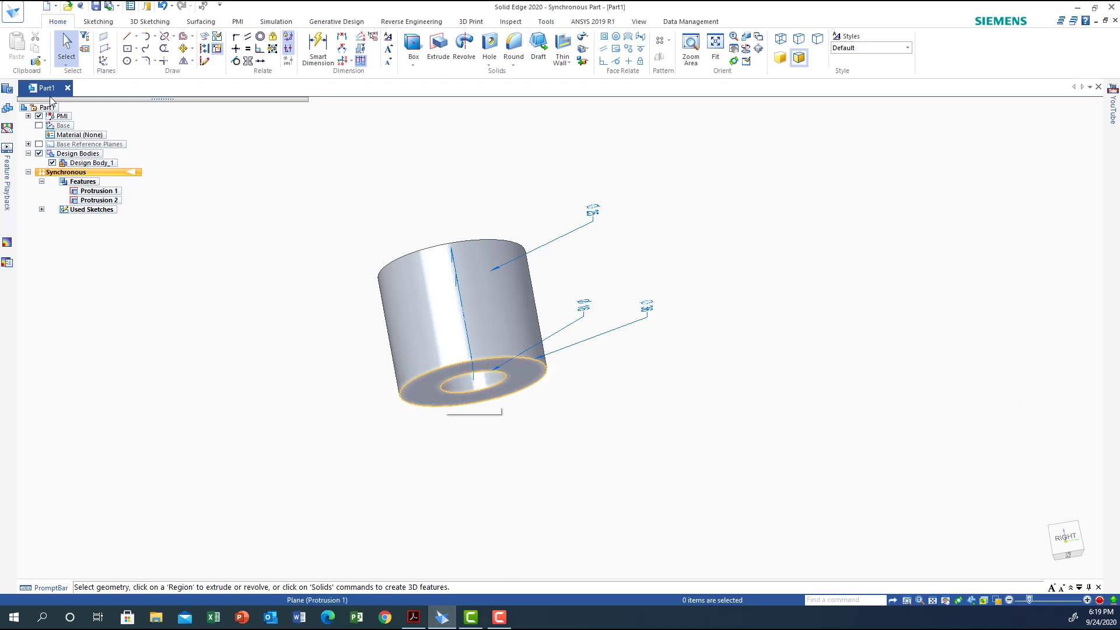
# On the plane of the hub's bottom face, sketch concentric 12, 9 and 6 mm circles beside the hub, level with its centre
pyautogui.click(127, 60)
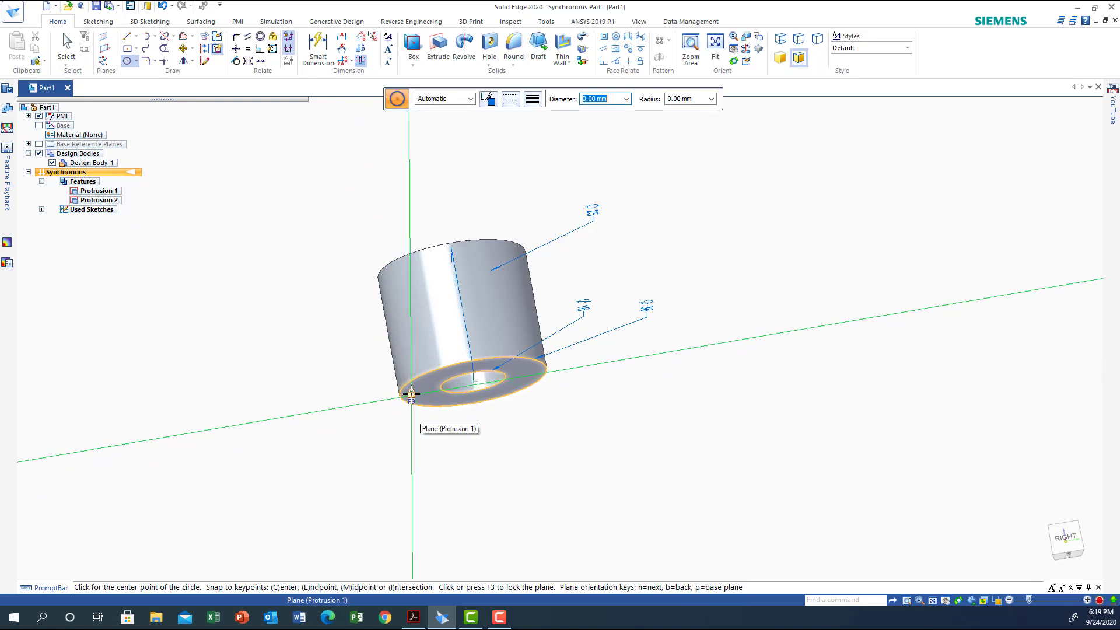
pyautogui.press('F3')
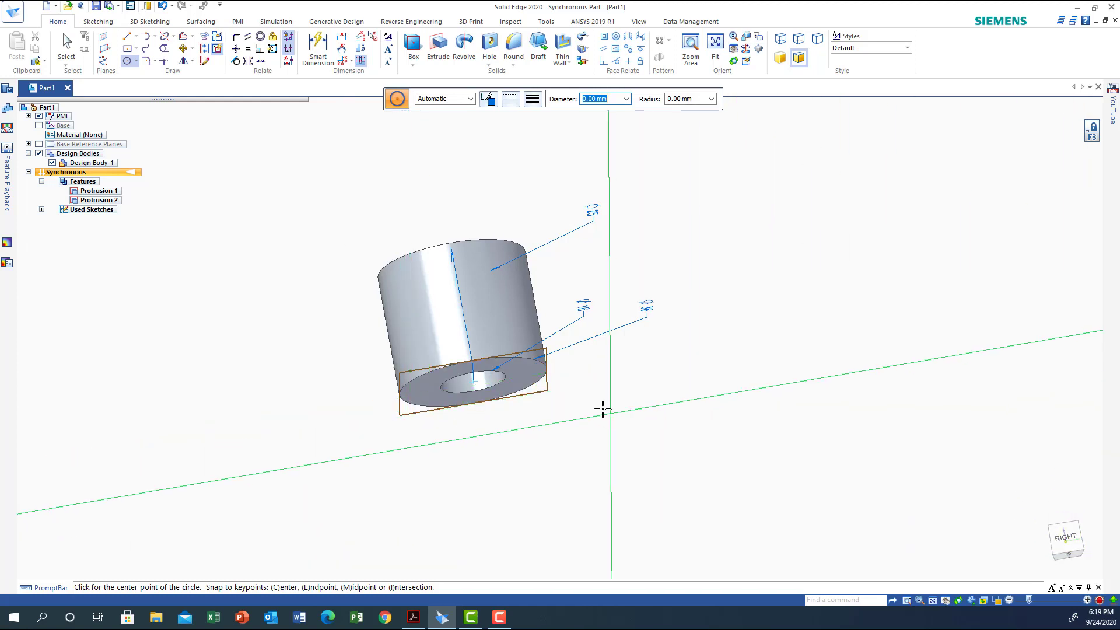
pyautogui.moveTo(602, 408); pyautogui.dragTo(617, 466, button='middle')
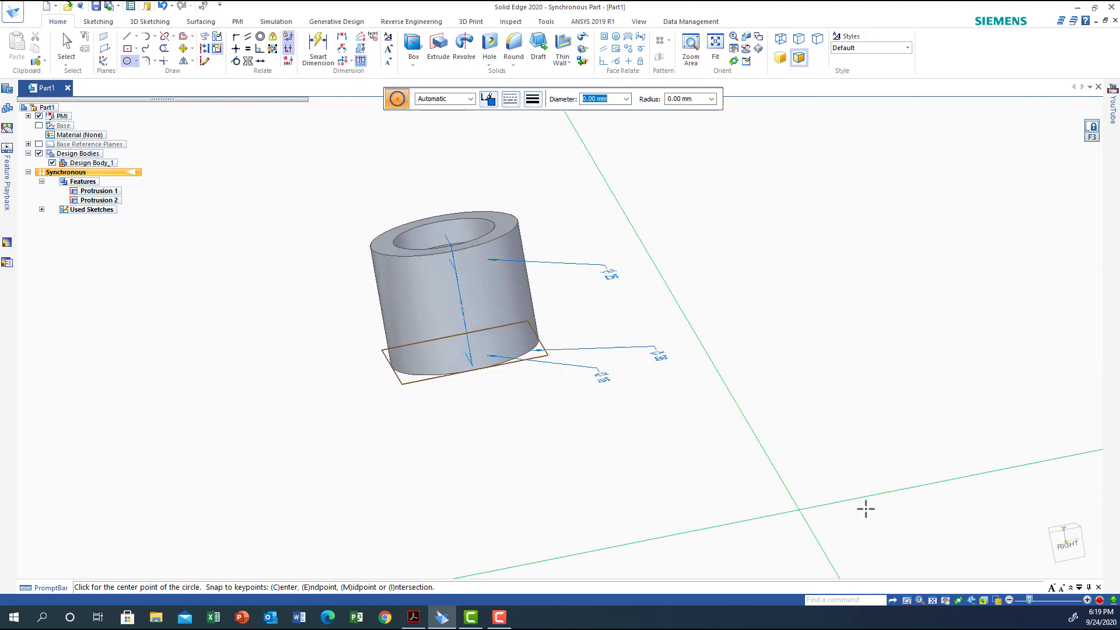
pyautogui.scroll(2, 749, 450)
pyautogui.moveTo(747, 455); pyautogui.dragTo(835, 500, button='middle')
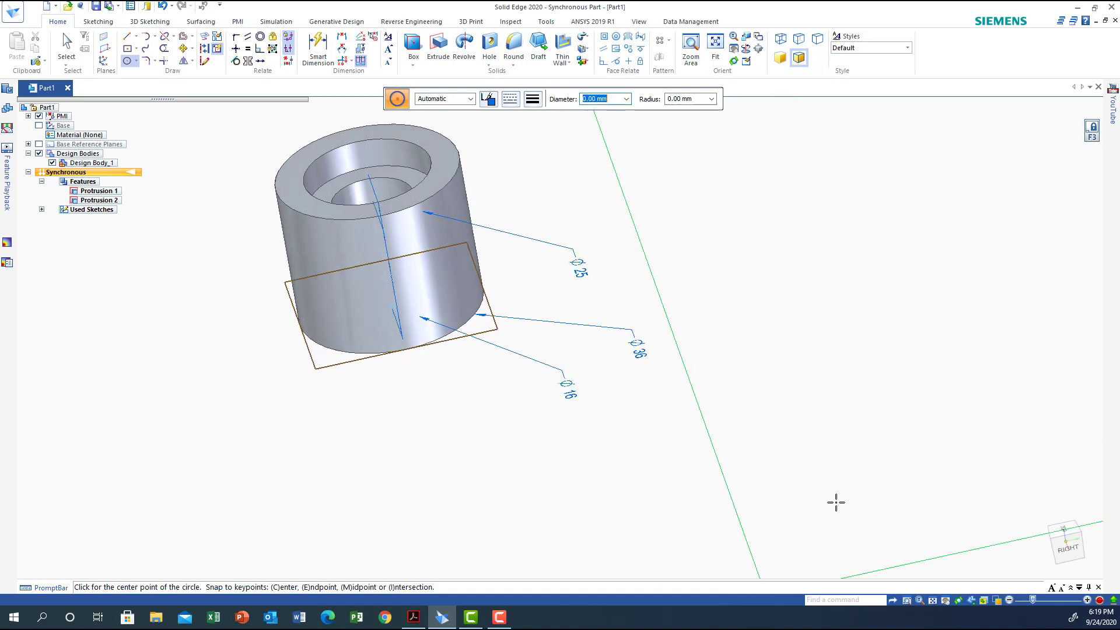
pyautogui.click(1062, 529)
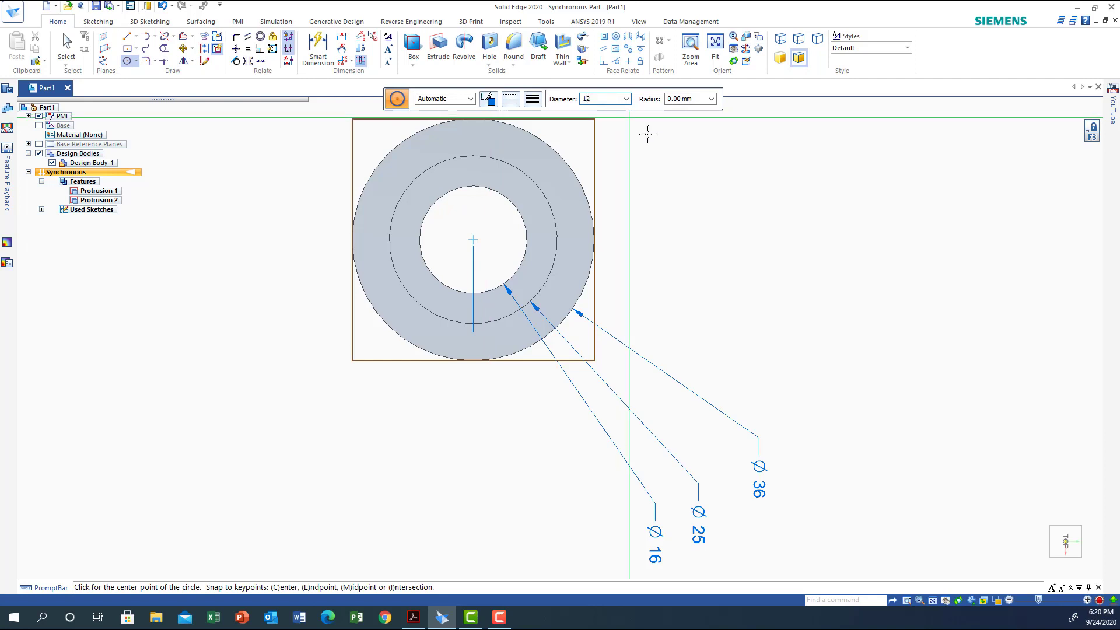
pyautogui.press('Return')
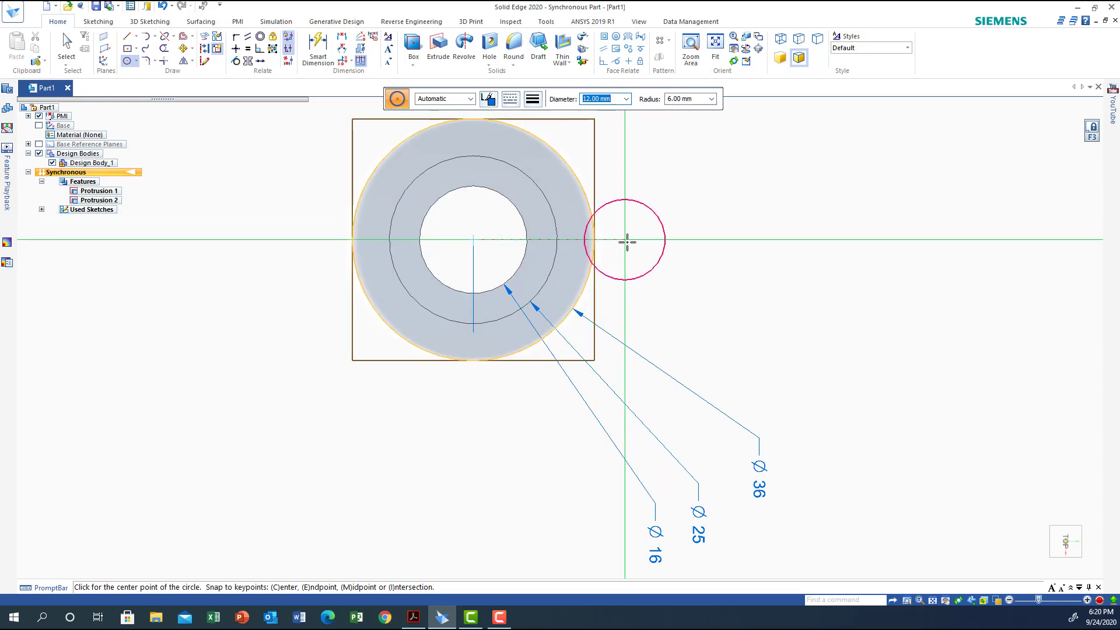
pyautogui.click(651, 241)
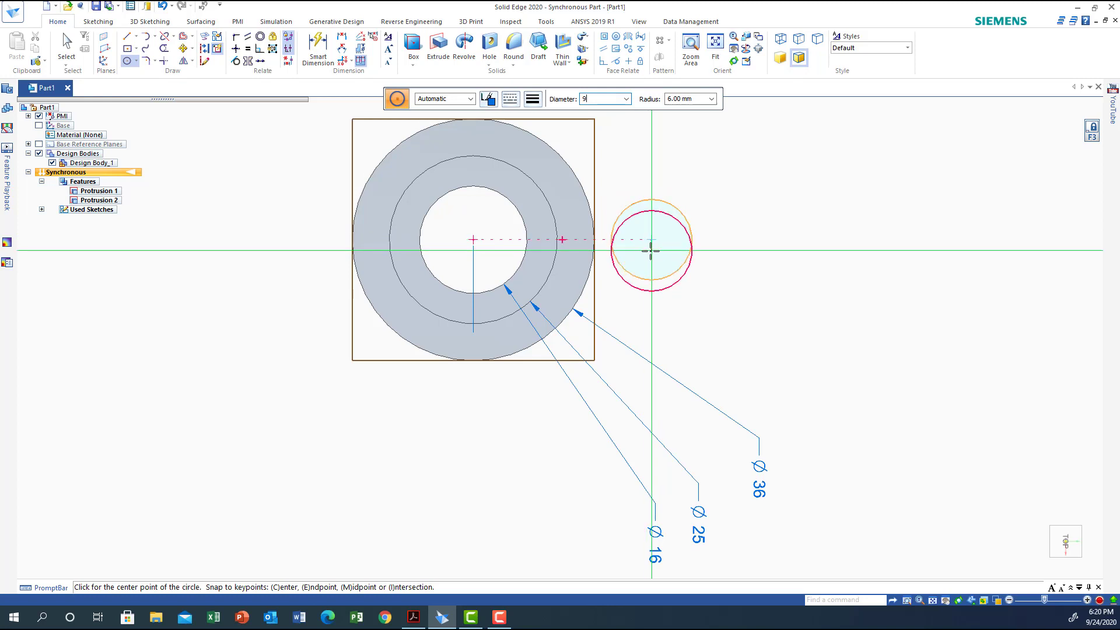
pyautogui.press('Return')
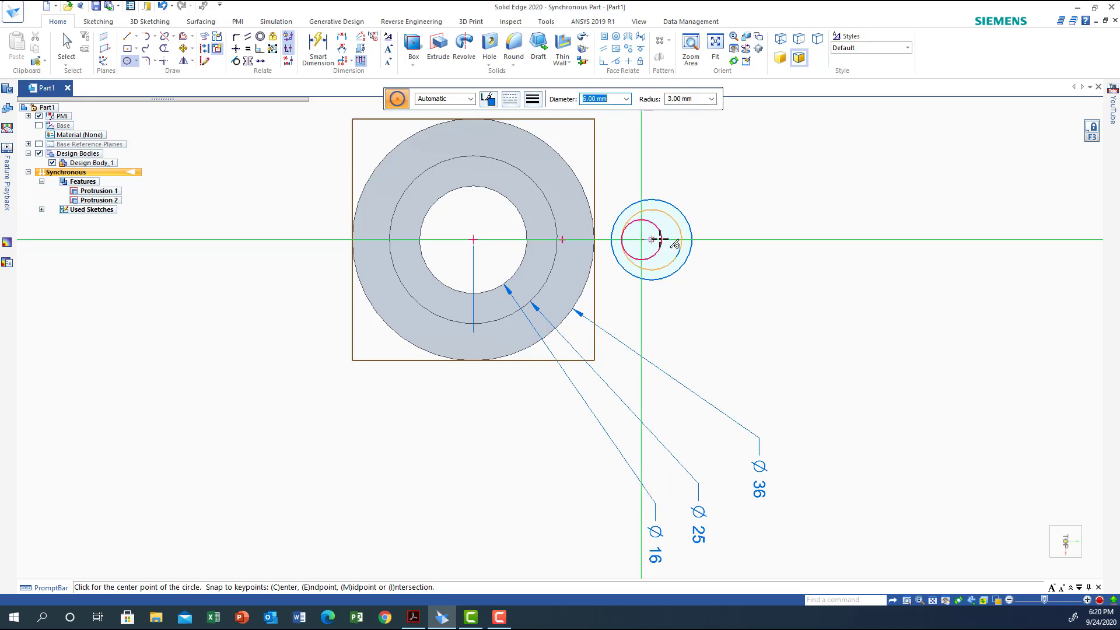
pyautogui.click(652, 239)
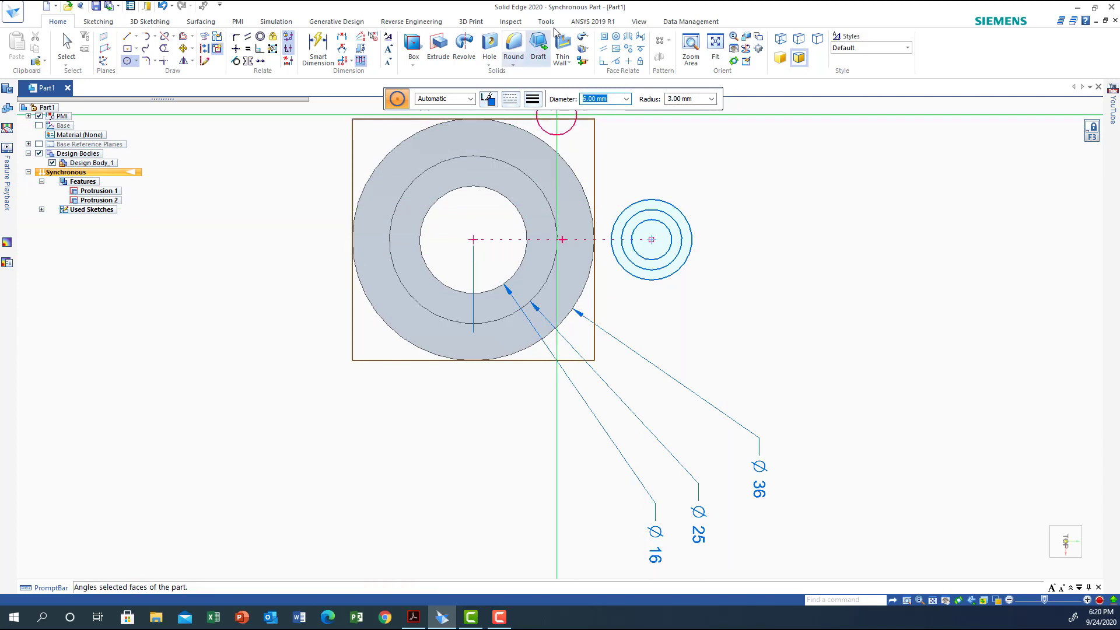
# Draw two parallel lines about 9.6 mm long from the 12 mm circle's tangent points to the hub's outer edge
pyautogui.click(126, 37)
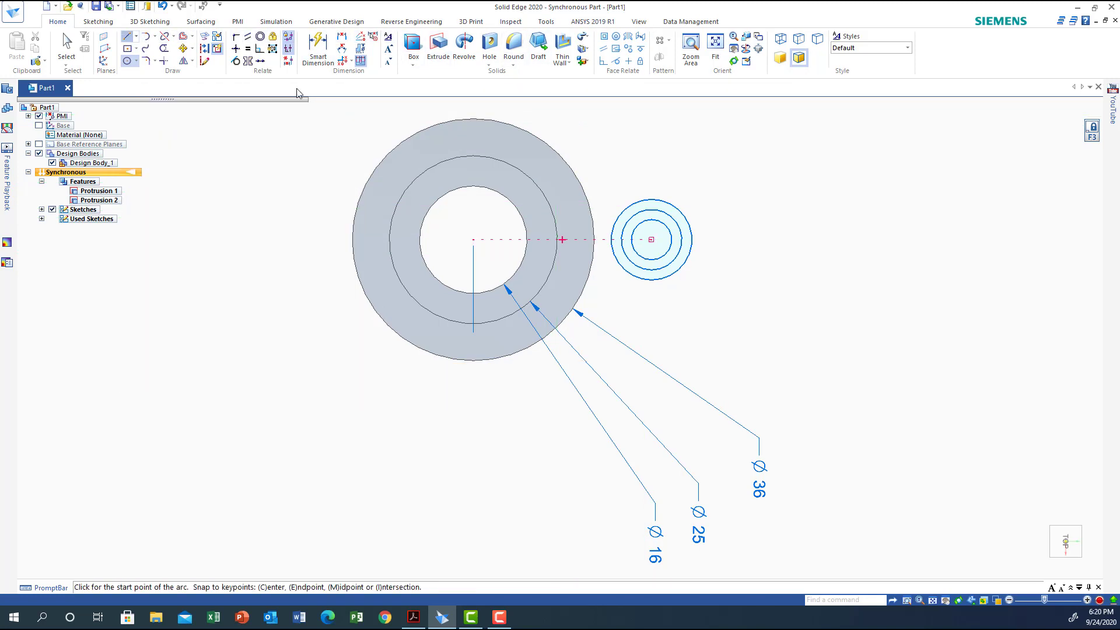
pyautogui.click(679, 208)
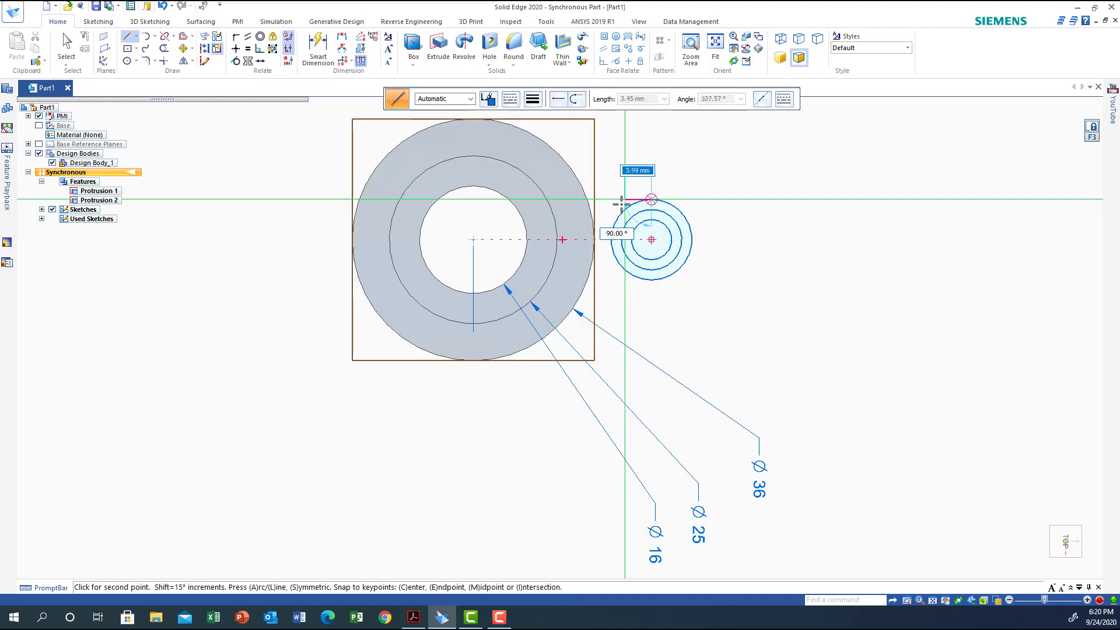
pyautogui.click(587, 199)
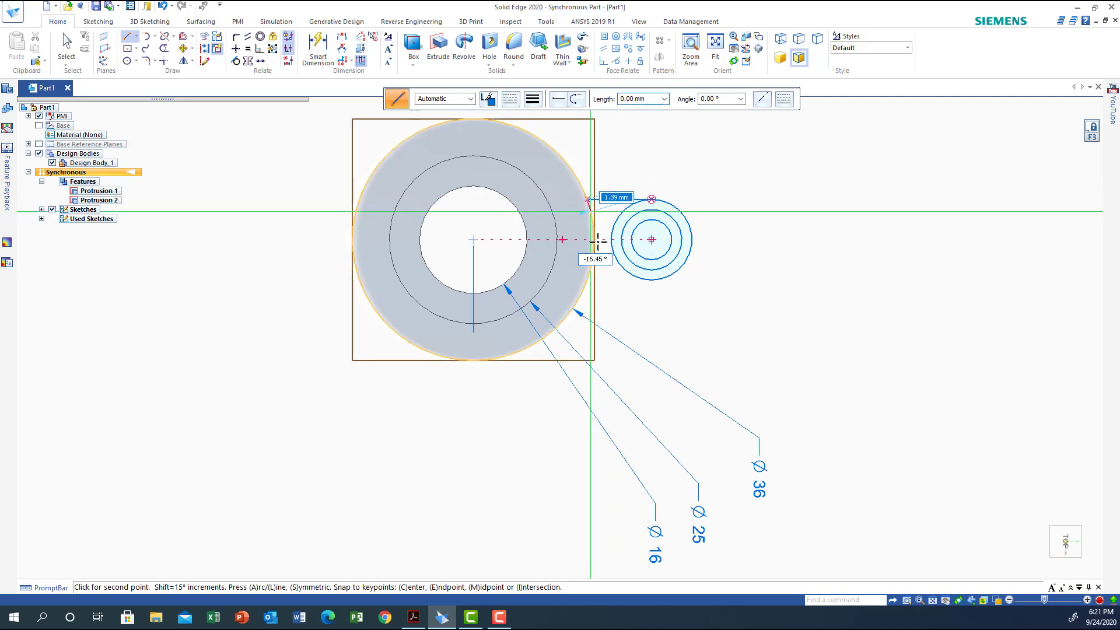
pyautogui.rightClick(607, 279)
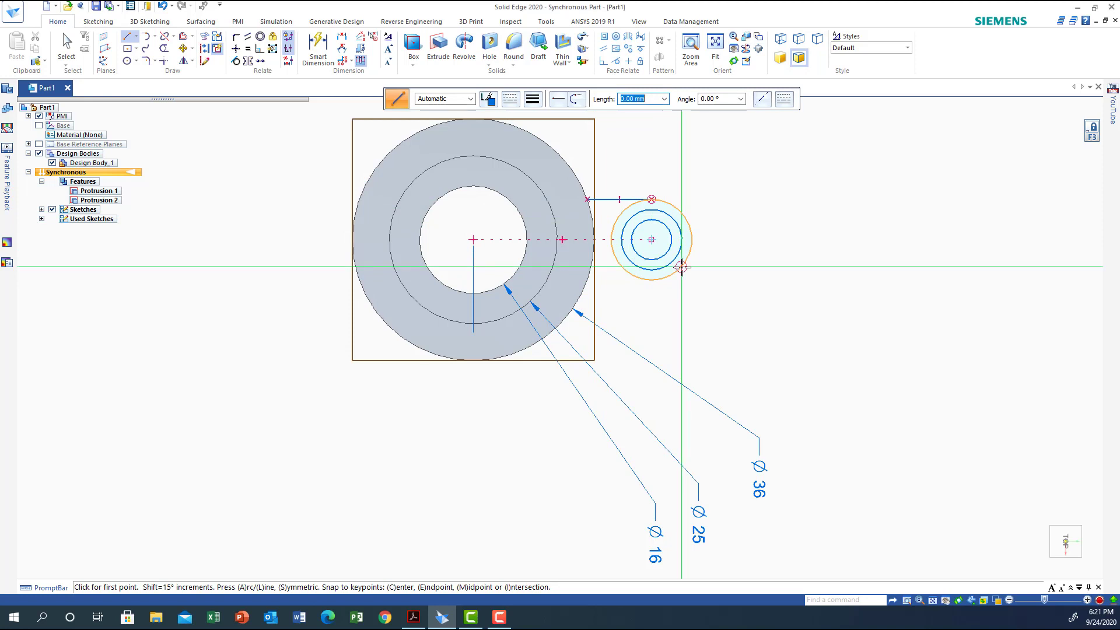
pyautogui.click(651, 279)
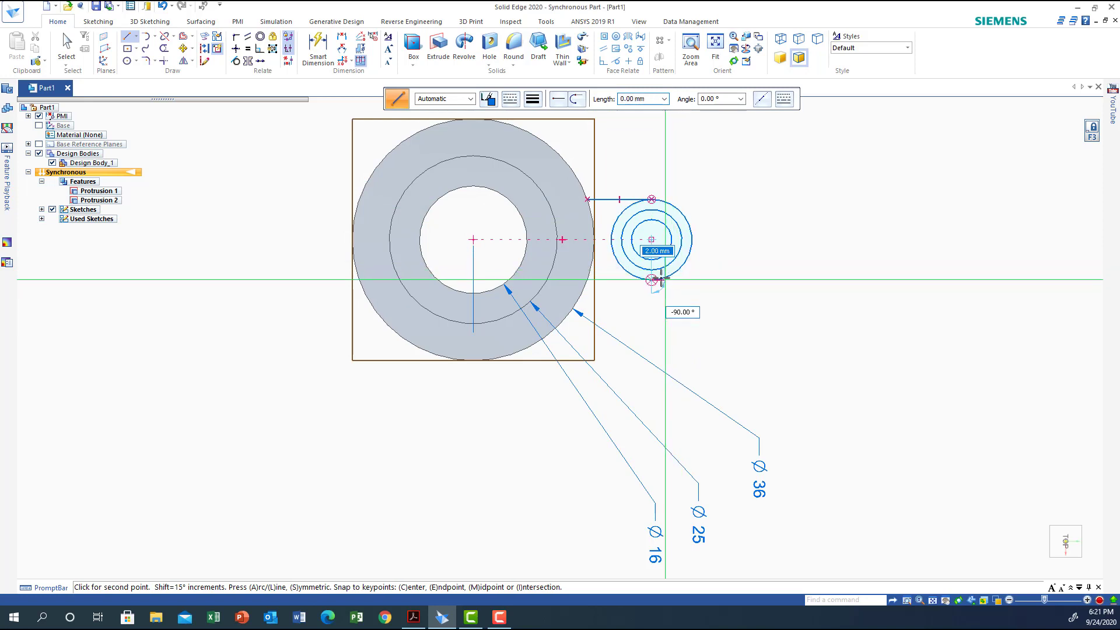
pyautogui.click(587, 279)
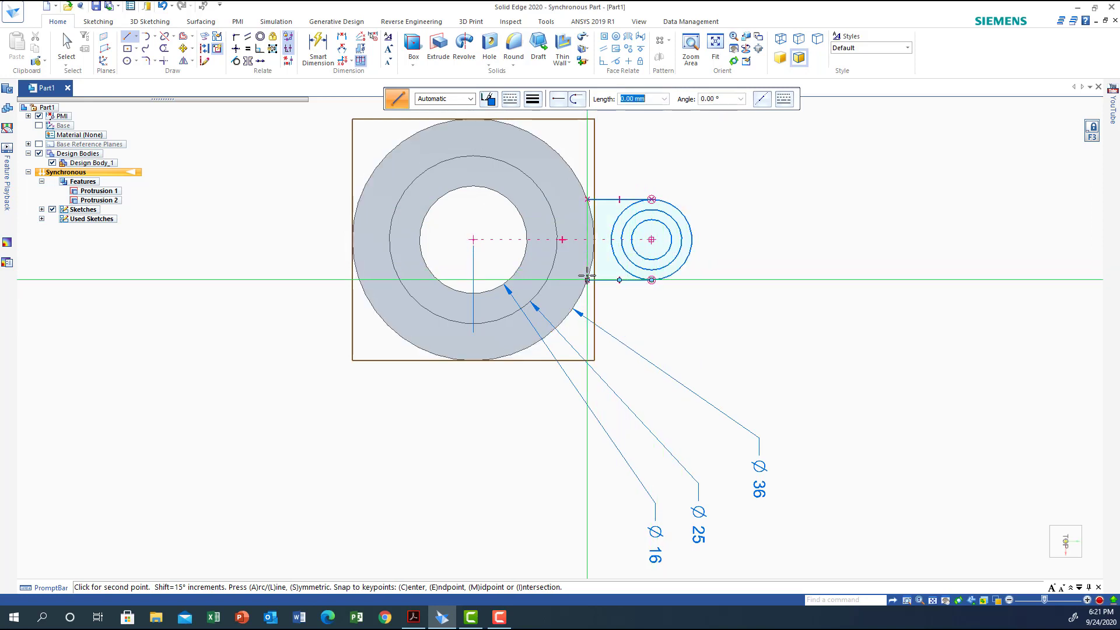
pyautogui.rightClick(636, 304)
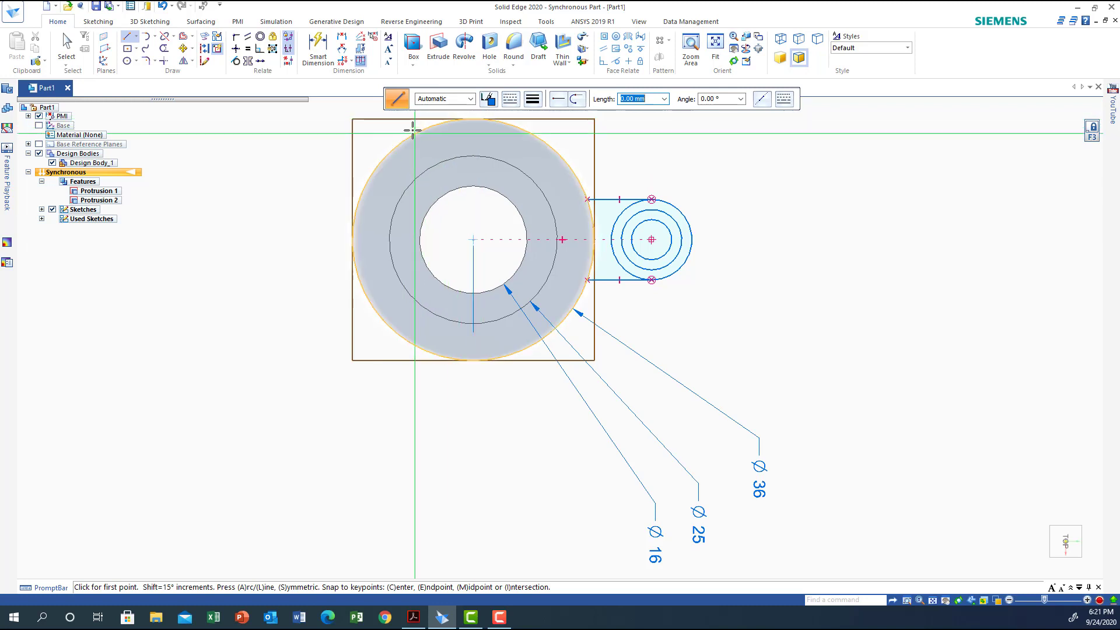
# Sketch a circle centred on the hub's axis that coincides with the hub's outer edge
pyautogui.click(128, 61)
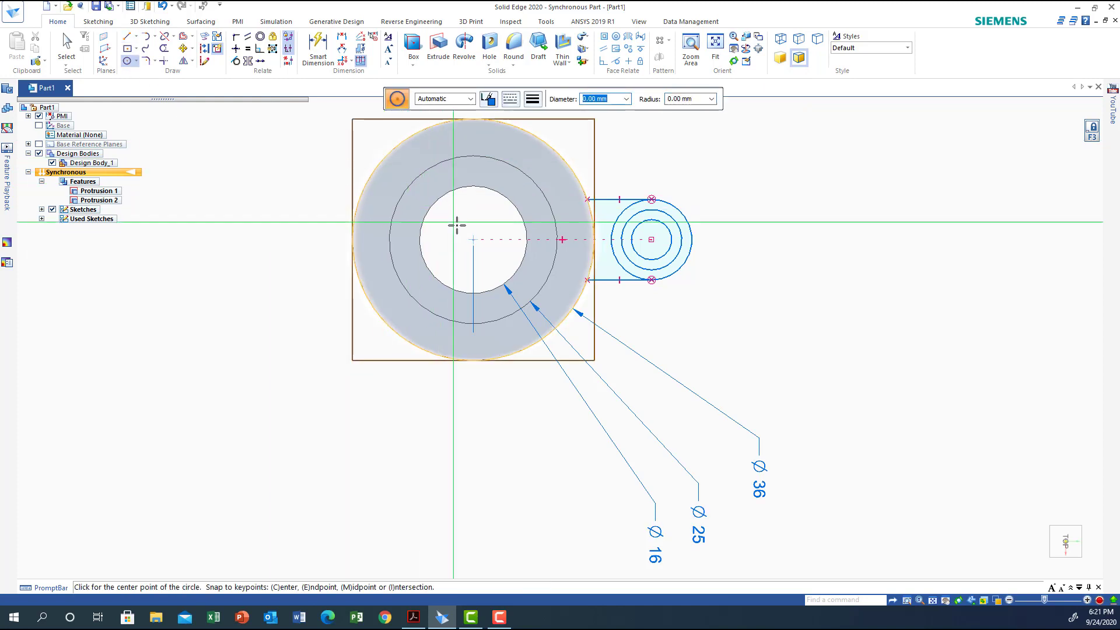
pyautogui.click(474, 239)
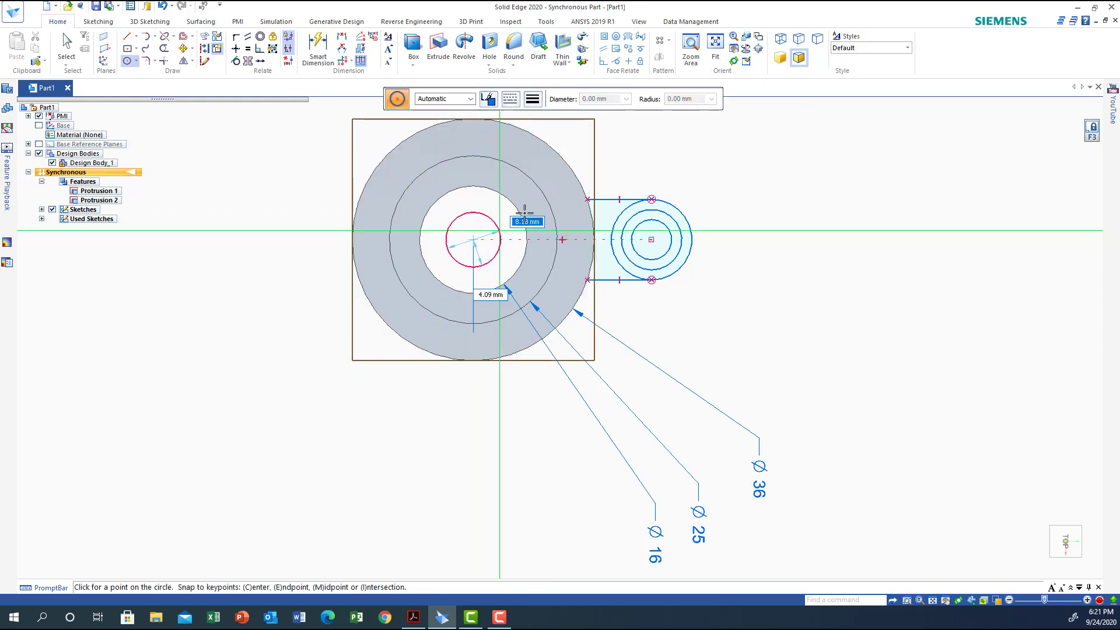
pyautogui.click(566, 170)
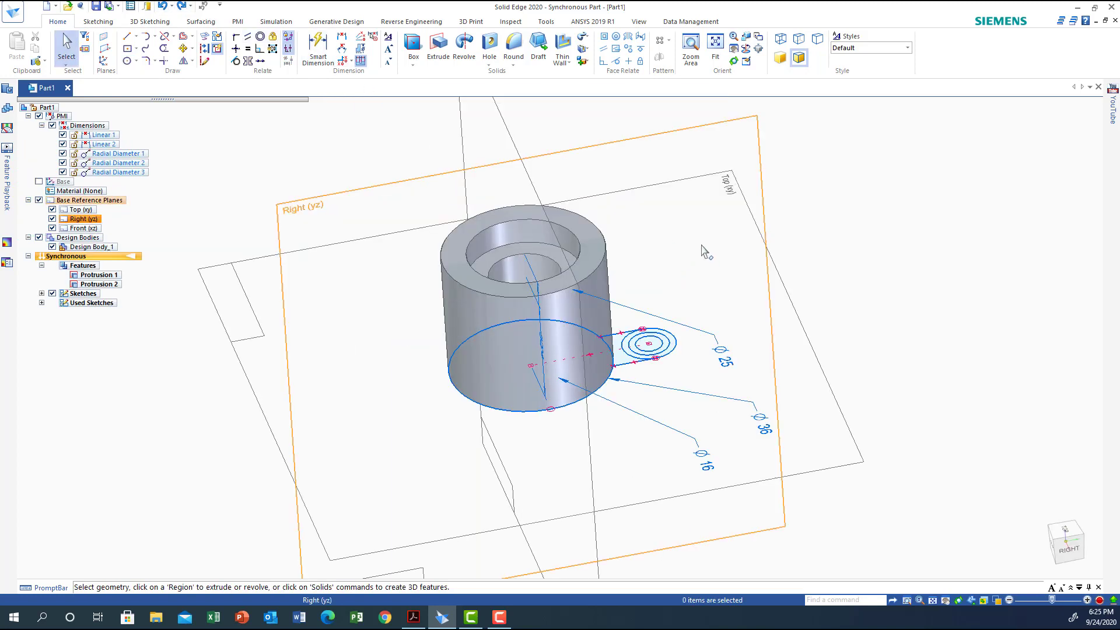
# Mirror the lug's circles and lines about the hub's centre plane to the opposite side of the hub
pyautogui.moveTo(706, 257); pyautogui.dragTo(660, 379, button='middle')
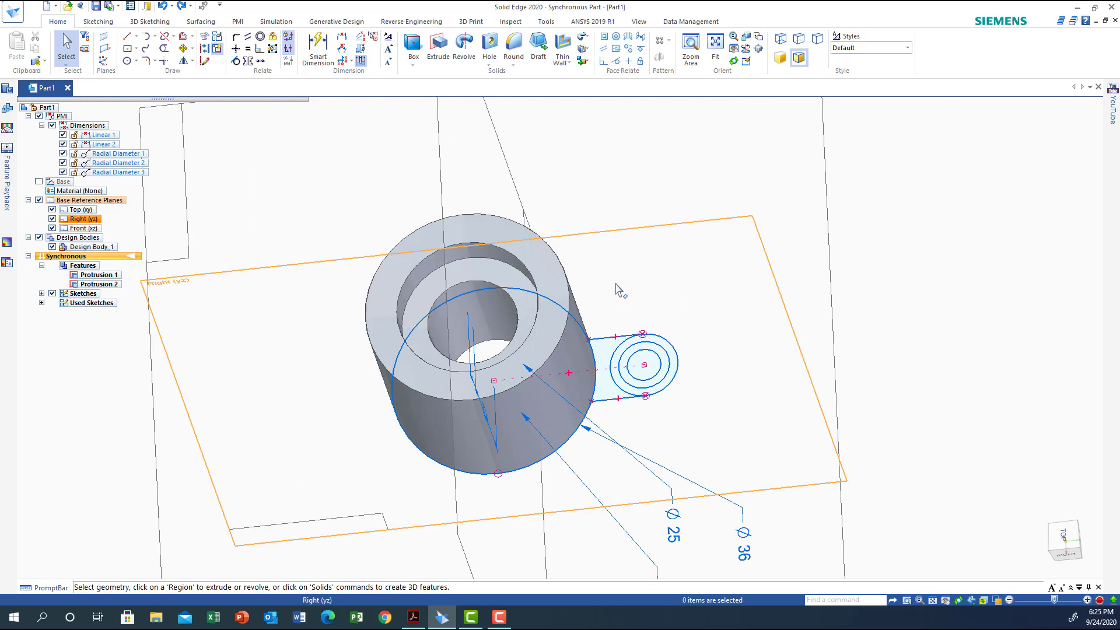
pyautogui.moveTo(619, 290); pyautogui.dragTo(618, 217, button='middle')
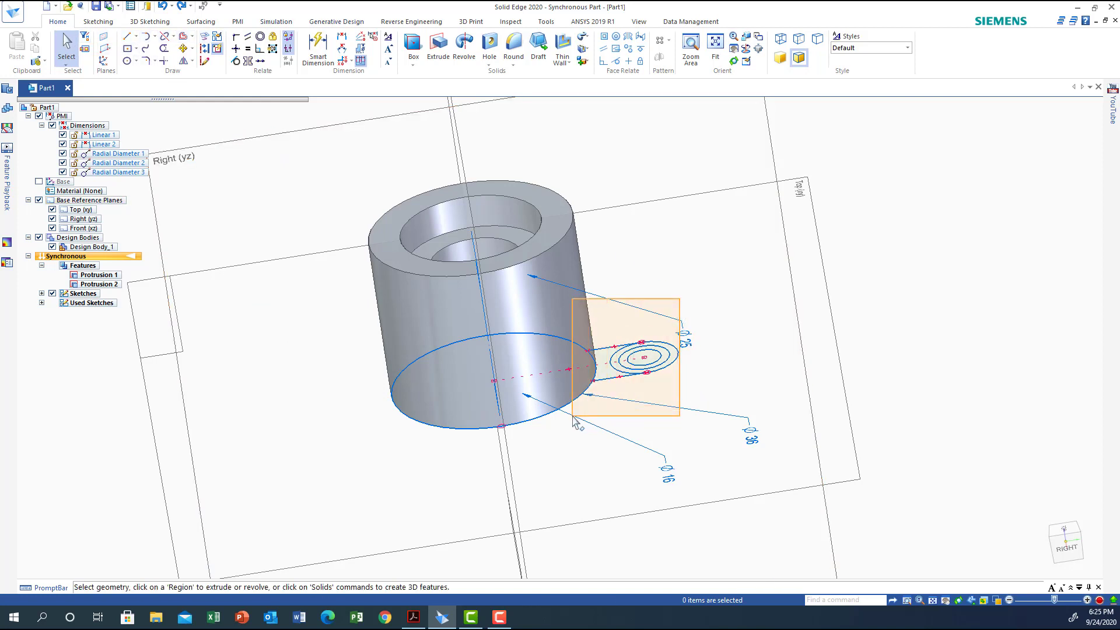
pyautogui.click(596, 376)
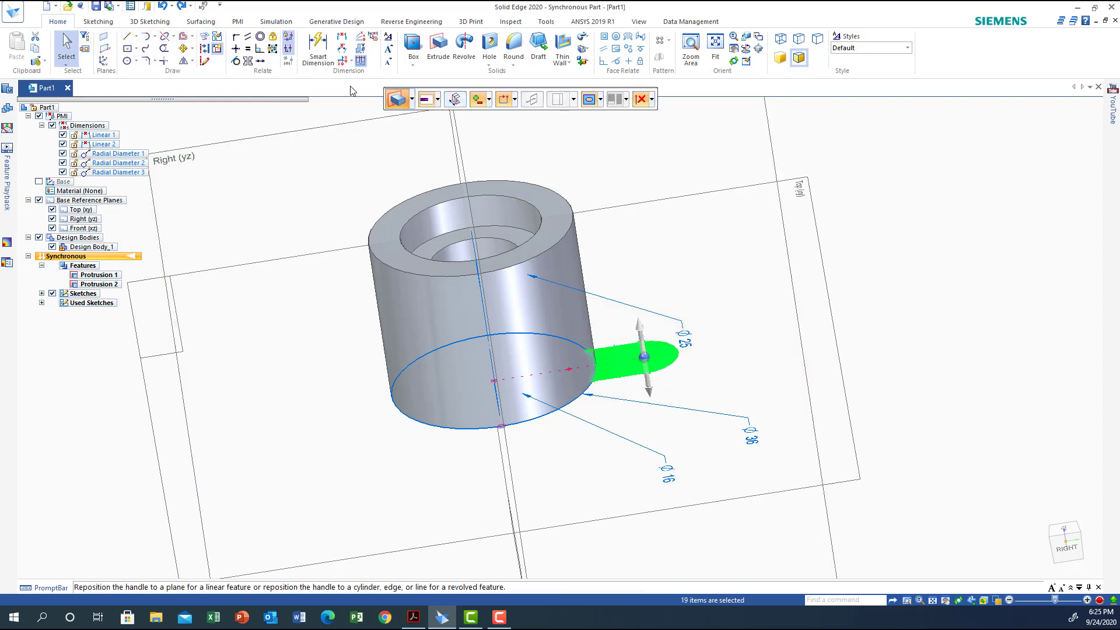
pyautogui.click(181, 60)
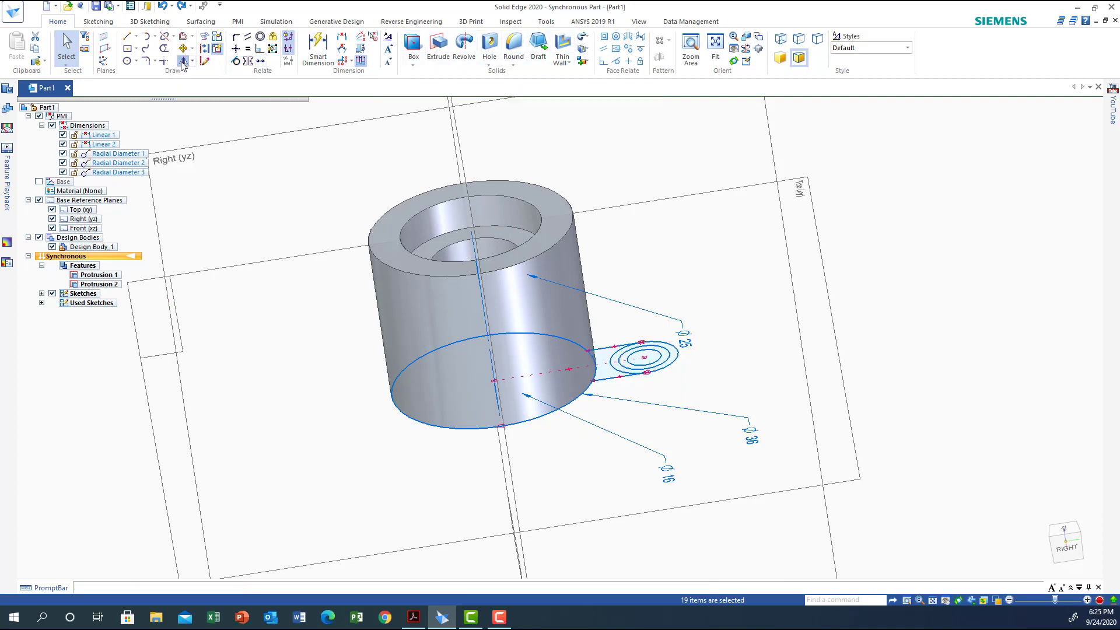
pyautogui.click(502, 450)
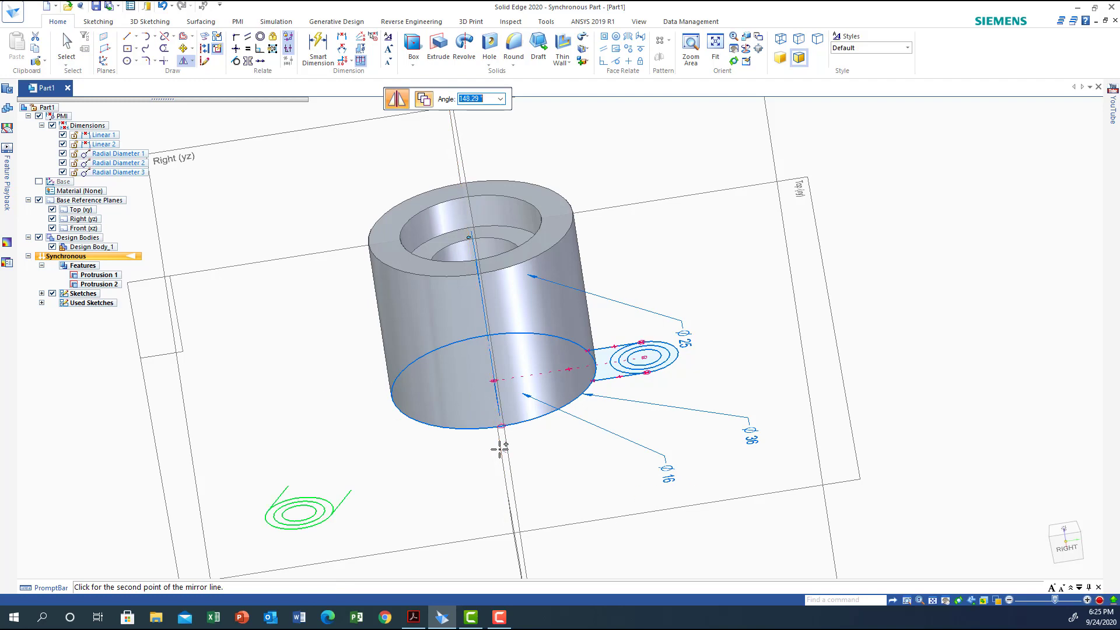
pyautogui.click(501, 446)
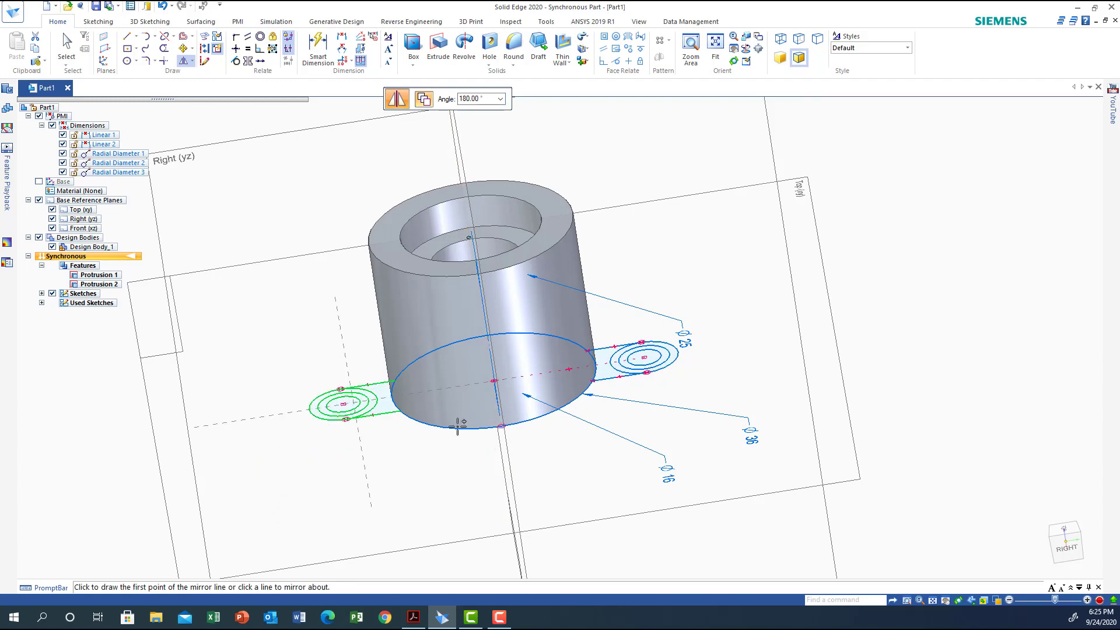
# Trim the inner arcs of the 12 mm circles so both lug outlines have a single rounded end
pyautogui.moveTo(757, 378); pyautogui.dragTo(742, 443, button='middle')
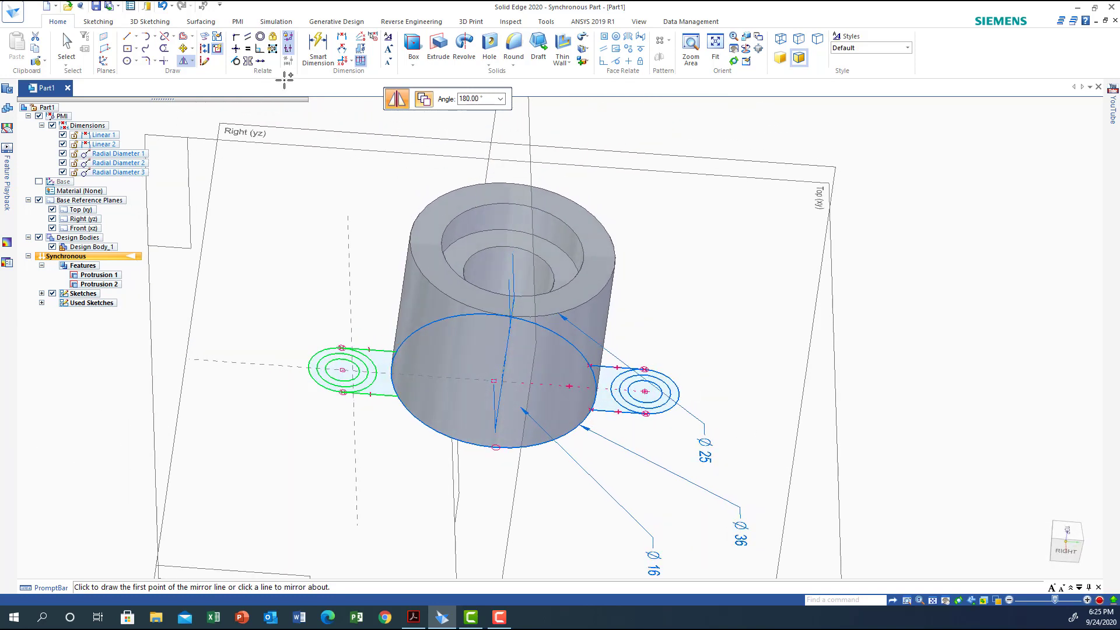
pyautogui.click(164, 49)
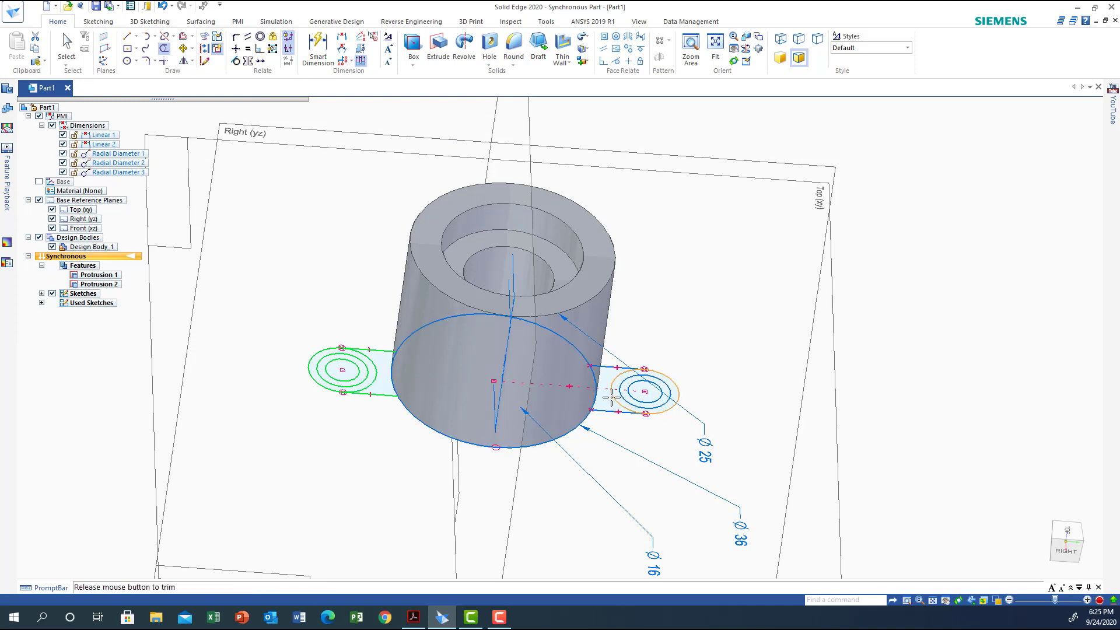
pyautogui.moveTo(611, 396); pyautogui.dragTo(612, 397)
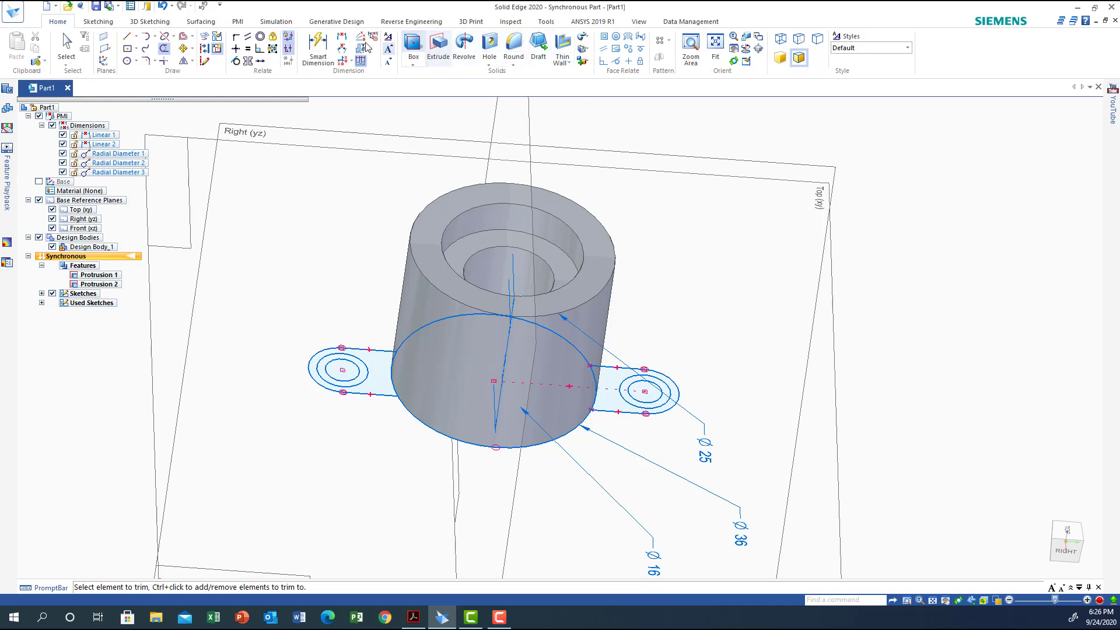
# Extrude both lug outline regions upward together, to one side of the sketch plane only, leaving the circular regions open
pyautogui.click(437, 47)
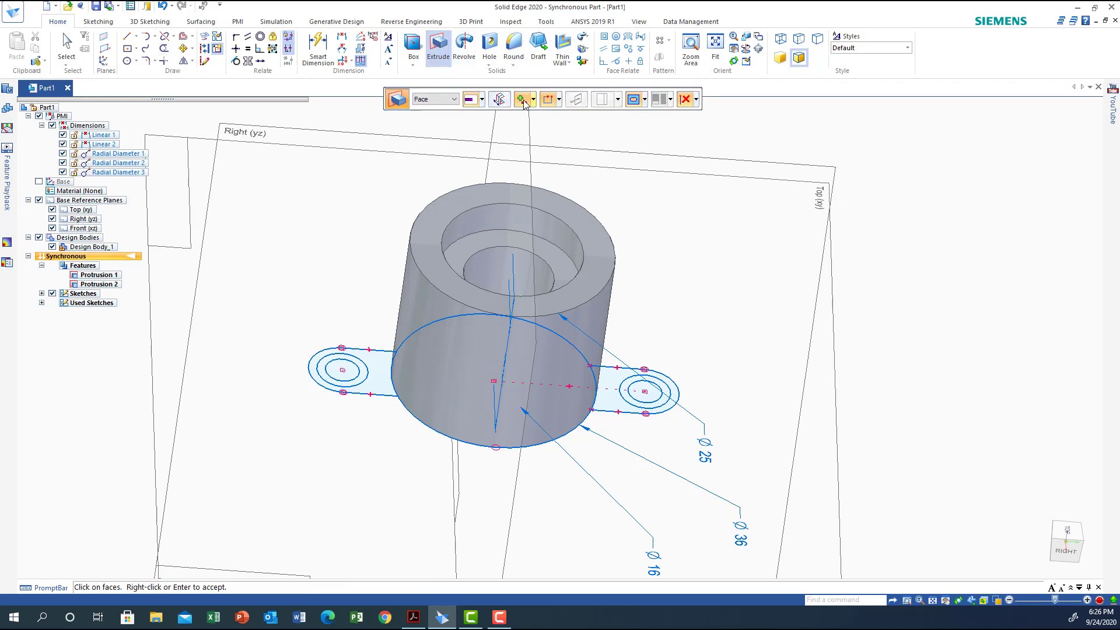
pyautogui.click(538, 129)
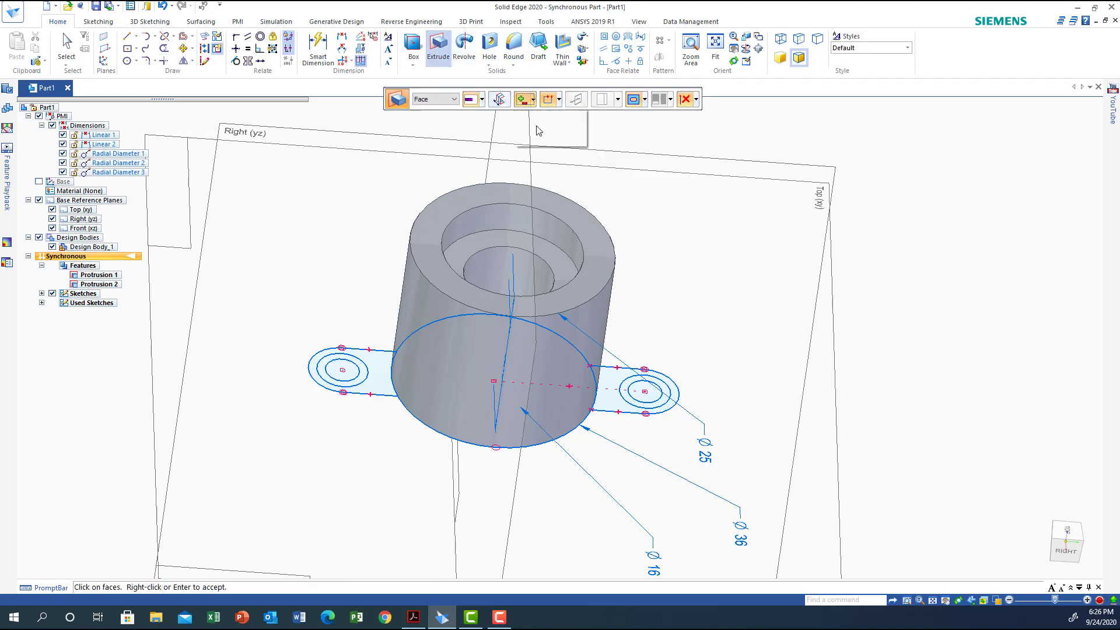
pyautogui.click(453, 99)
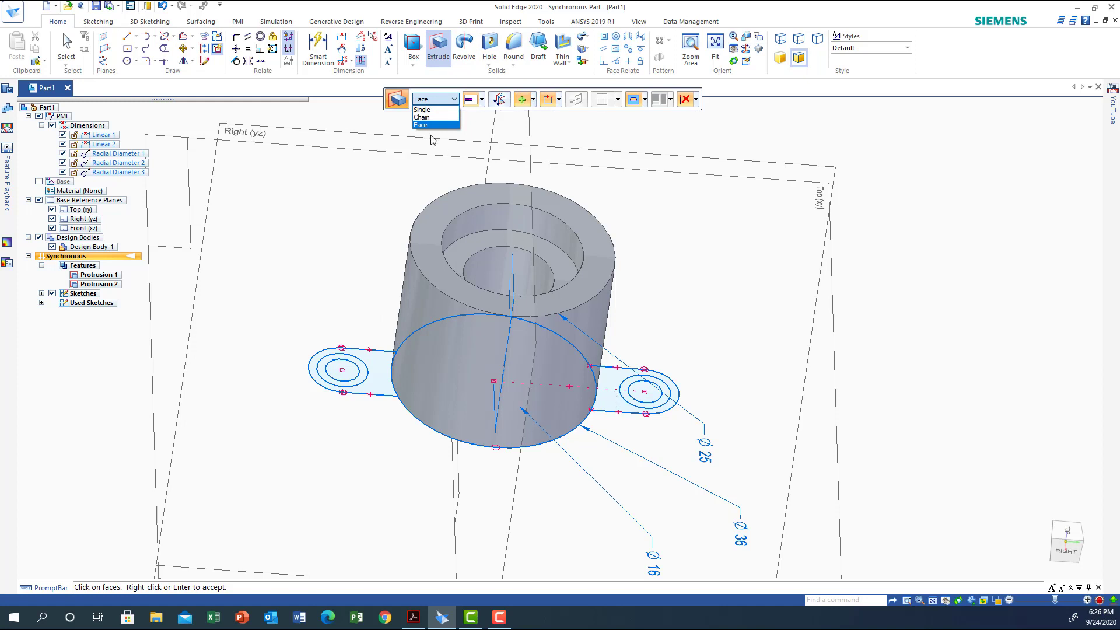
pyautogui.click(612, 404)
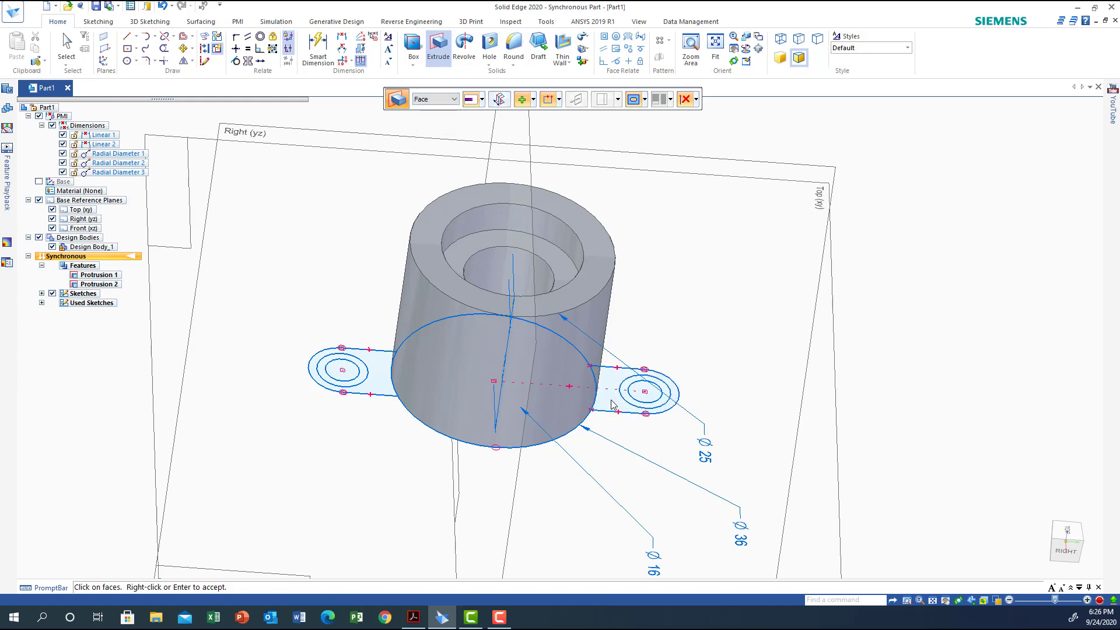
pyautogui.rightClick(612, 405)
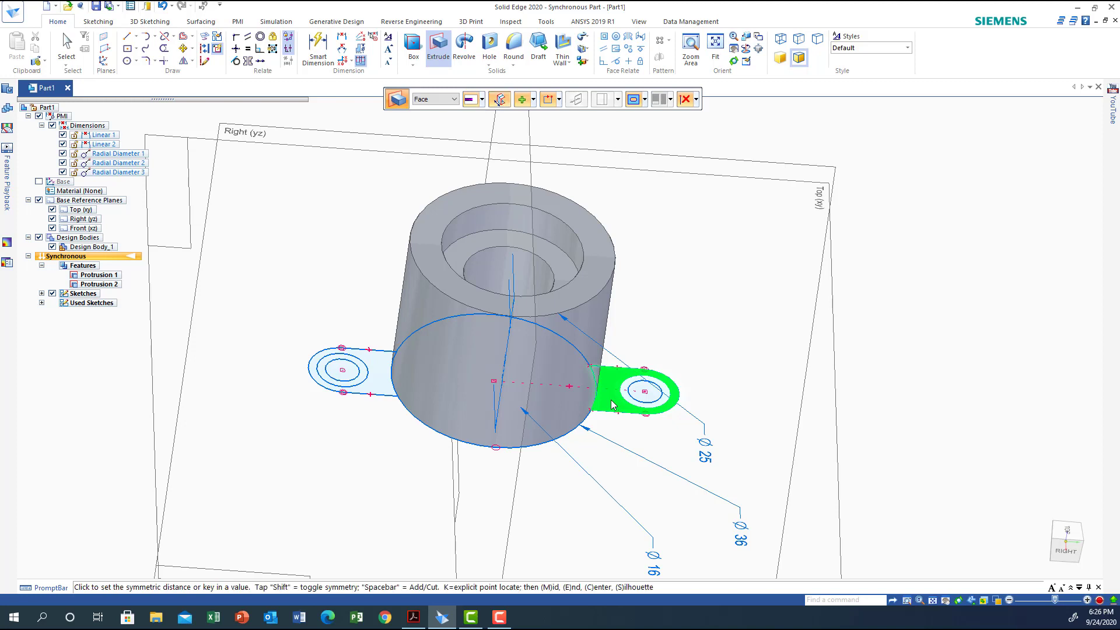
pyautogui.click(379, 386)
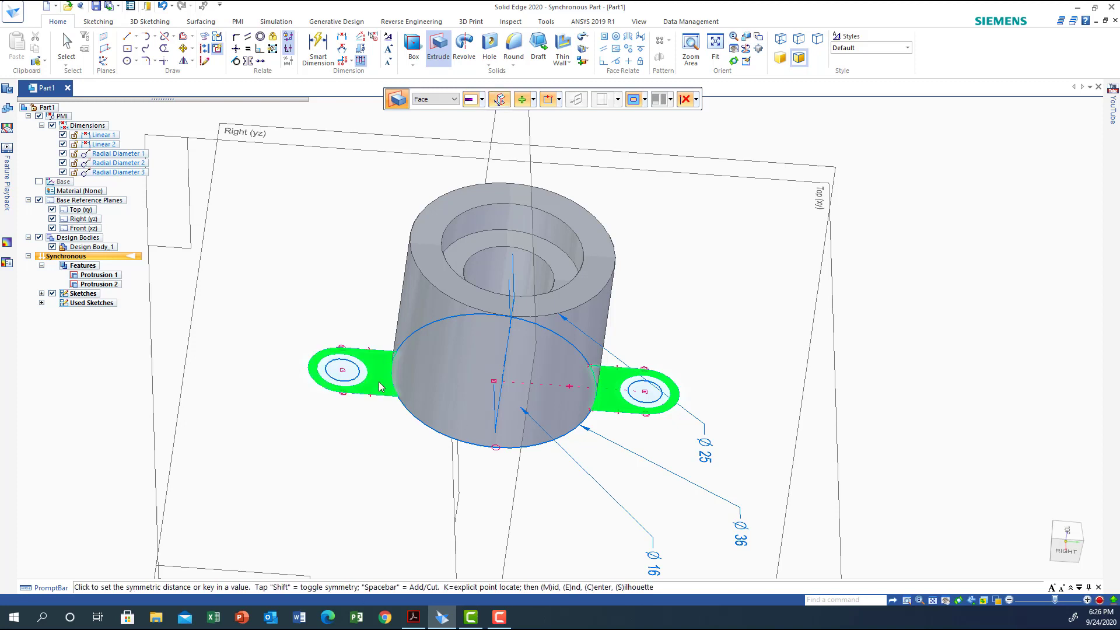
pyautogui.press('shift')
pyautogui.rightClick(379, 386)
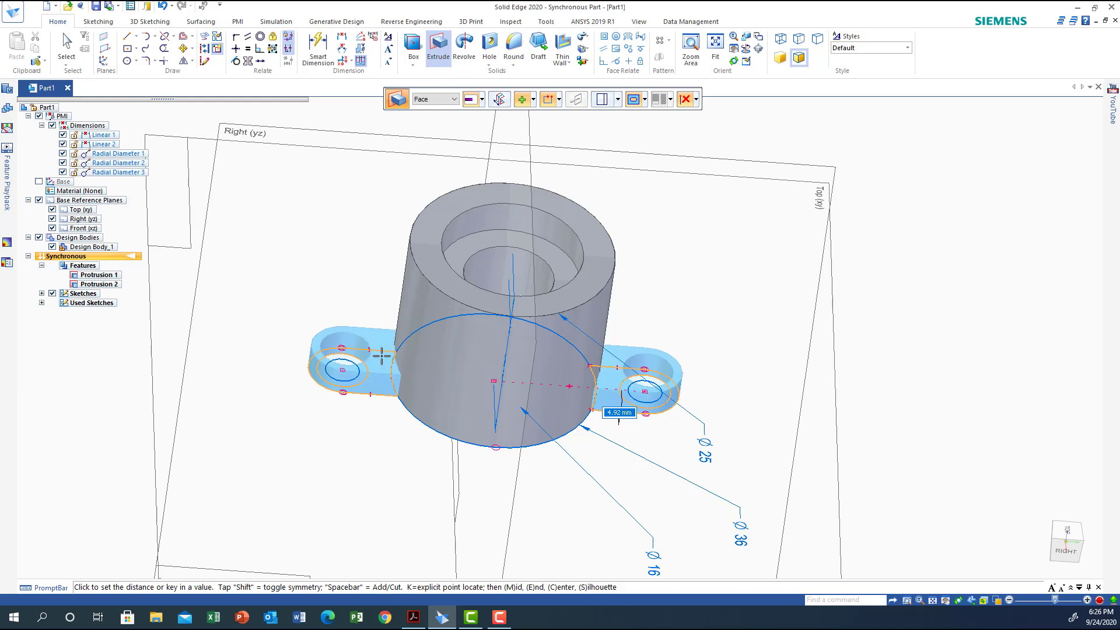
pyautogui.press('Return')
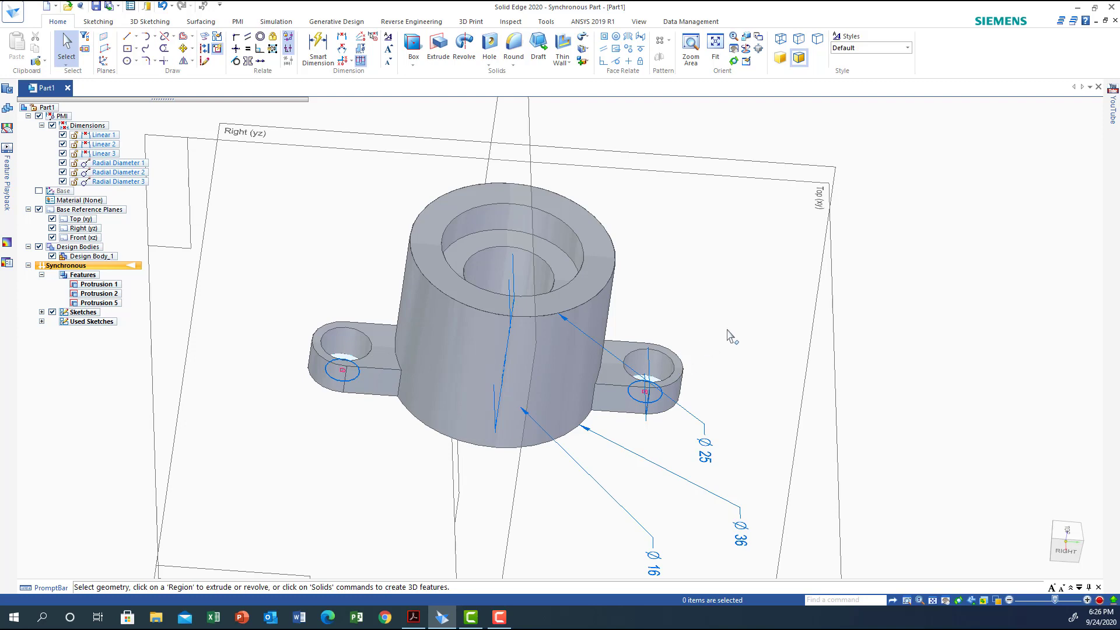
# Extrude the ring regions between the concentric circles of both lug holes 4 mm upward, to one side only
pyautogui.moveTo(732, 337); pyautogui.dragTo(724, 368, button='middle')
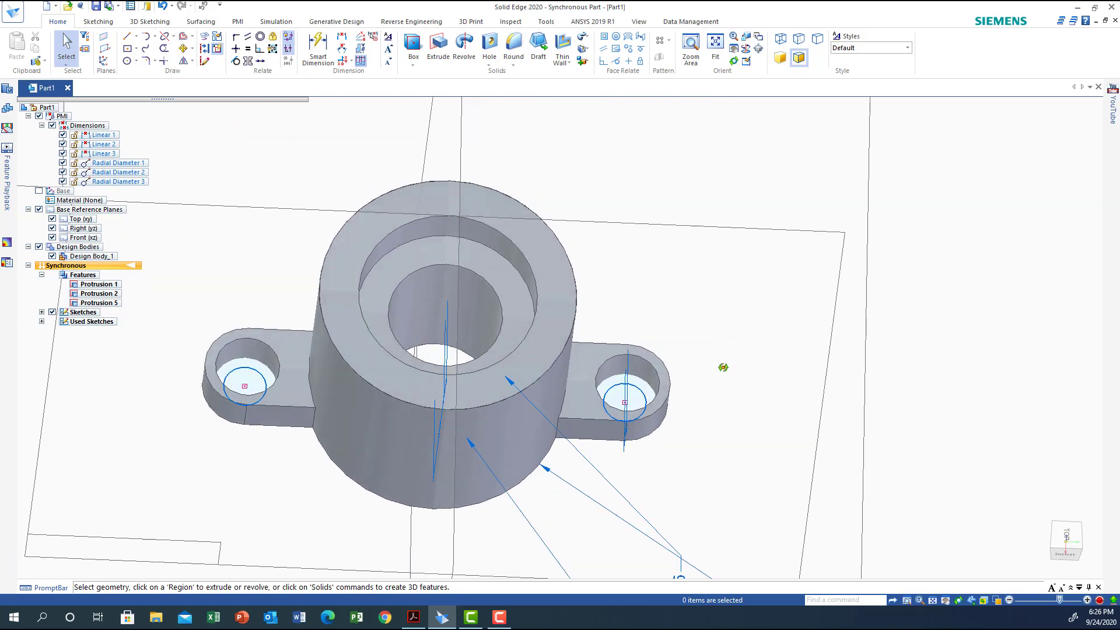
pyautogui.click(637, 391)
pyautogui.click(636, 380)
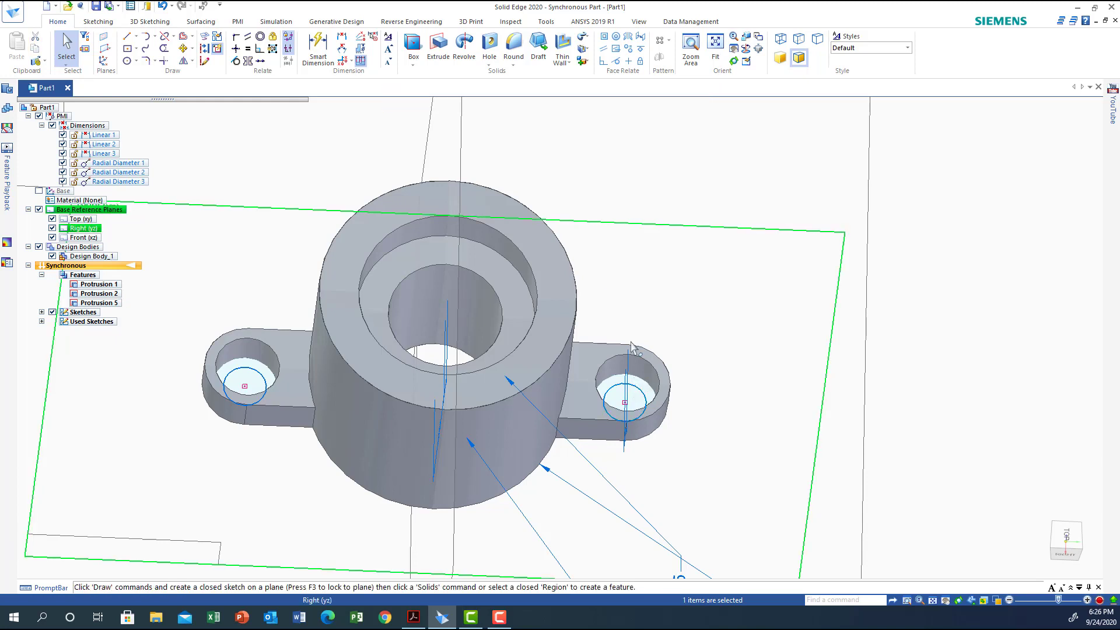
pyautogui.click(440, 43)
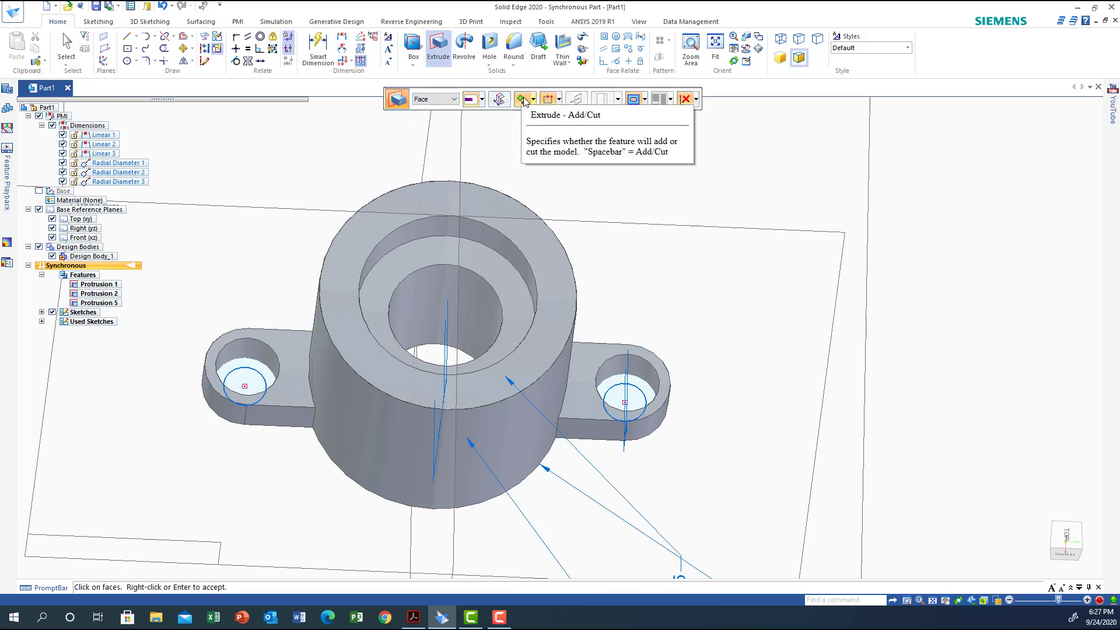
pyautogui.click(541, 126)
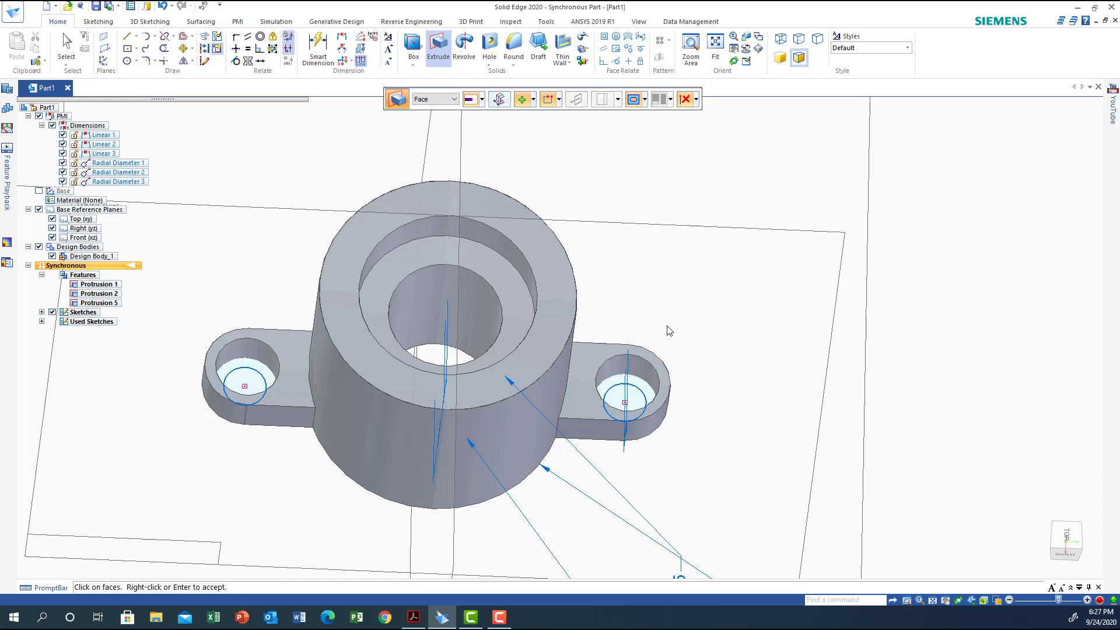
pyautogui.click(639, 385)
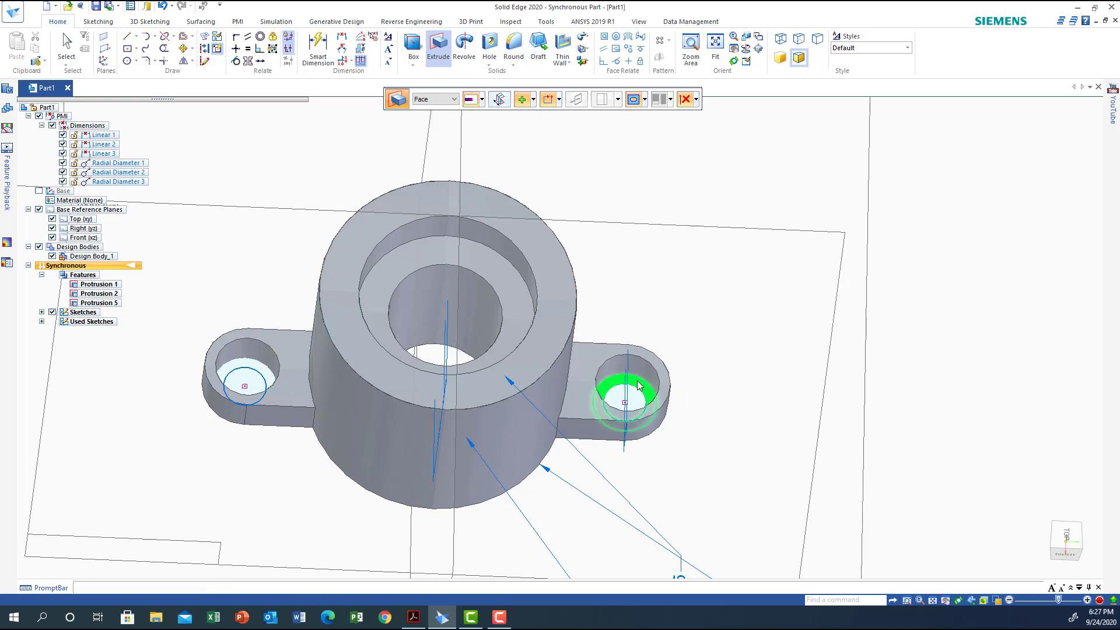
pyautogui.rightClick(638, 385)
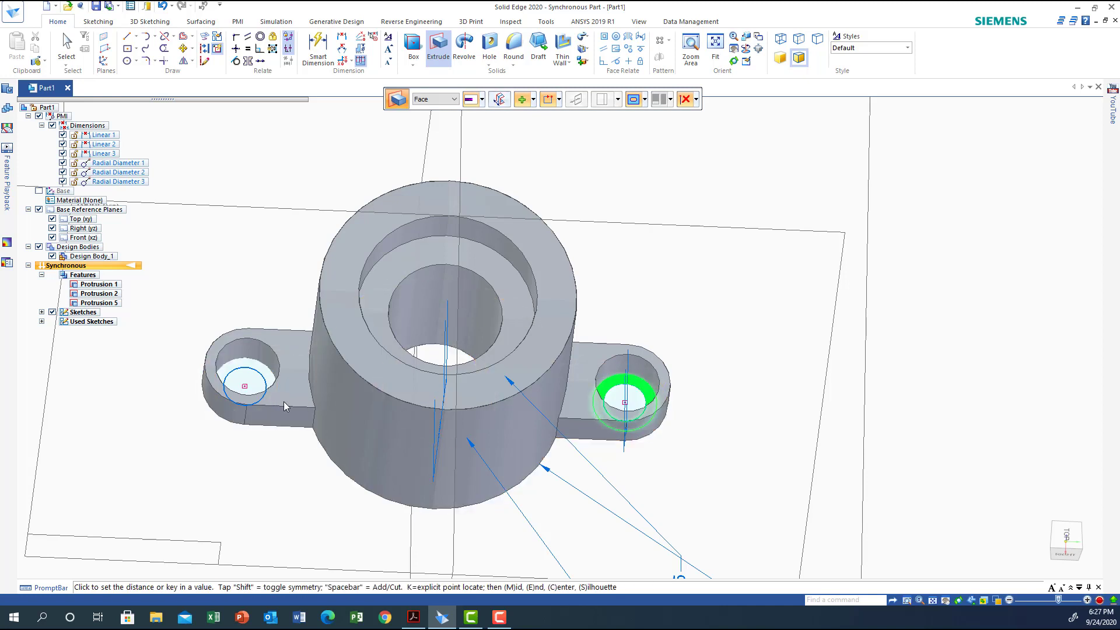
pyautogui.click(239, 368)
pyautogui.press('shift')
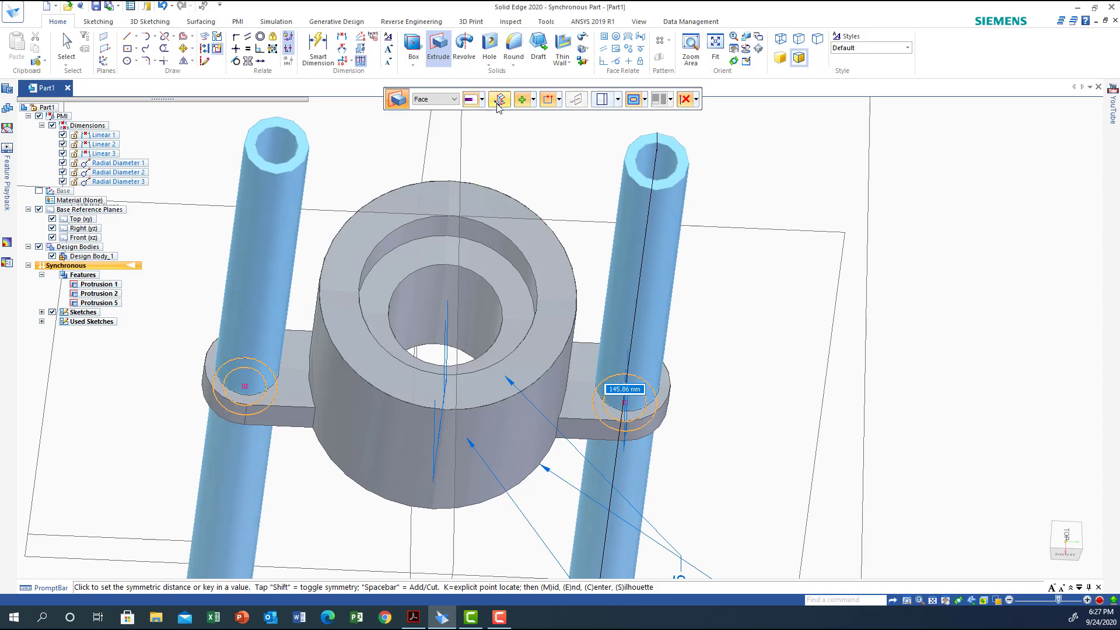
pyautogui.press('shift')
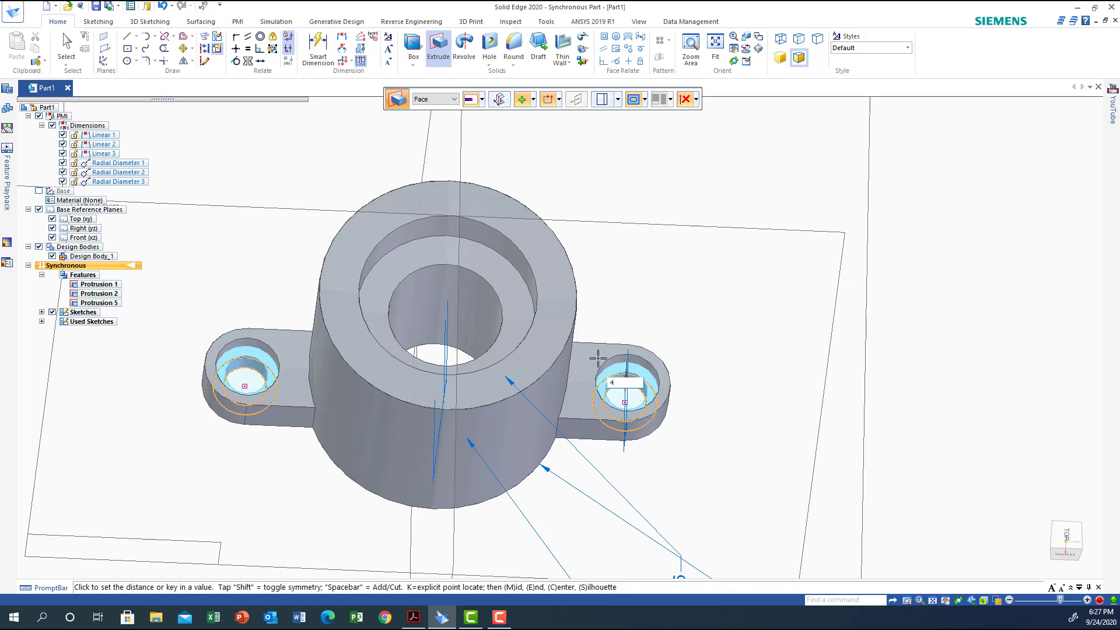
pyautogui.click(598, 357)
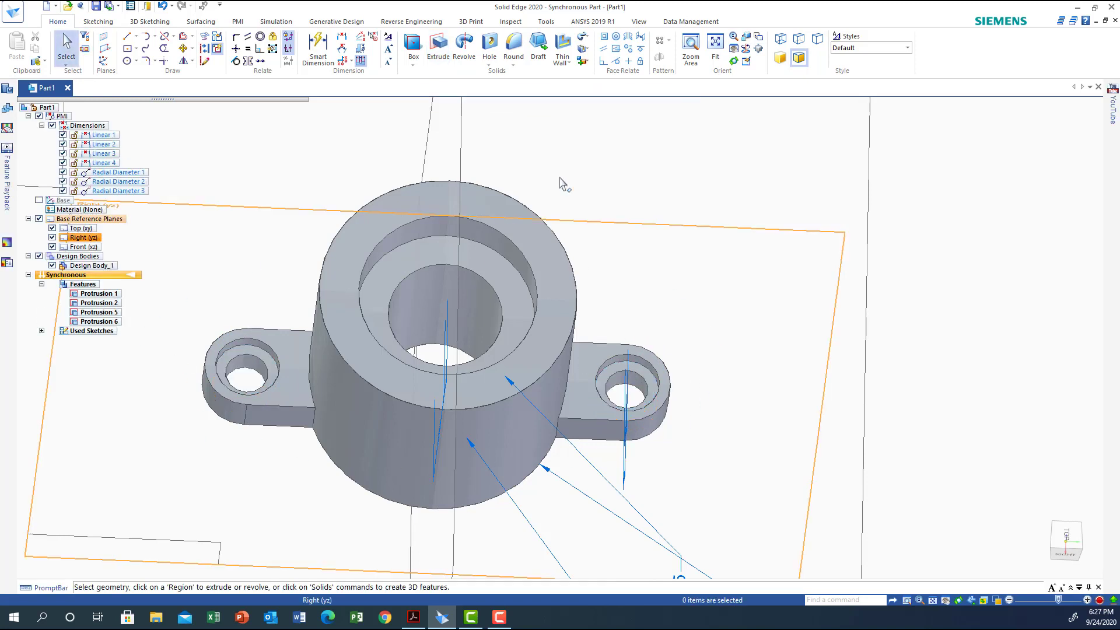
# On the hub's top face, sketch a line about 38 mm long from the hub's centre, perpendicular to the lugs' direction
pyautogui.click(1051, 567)
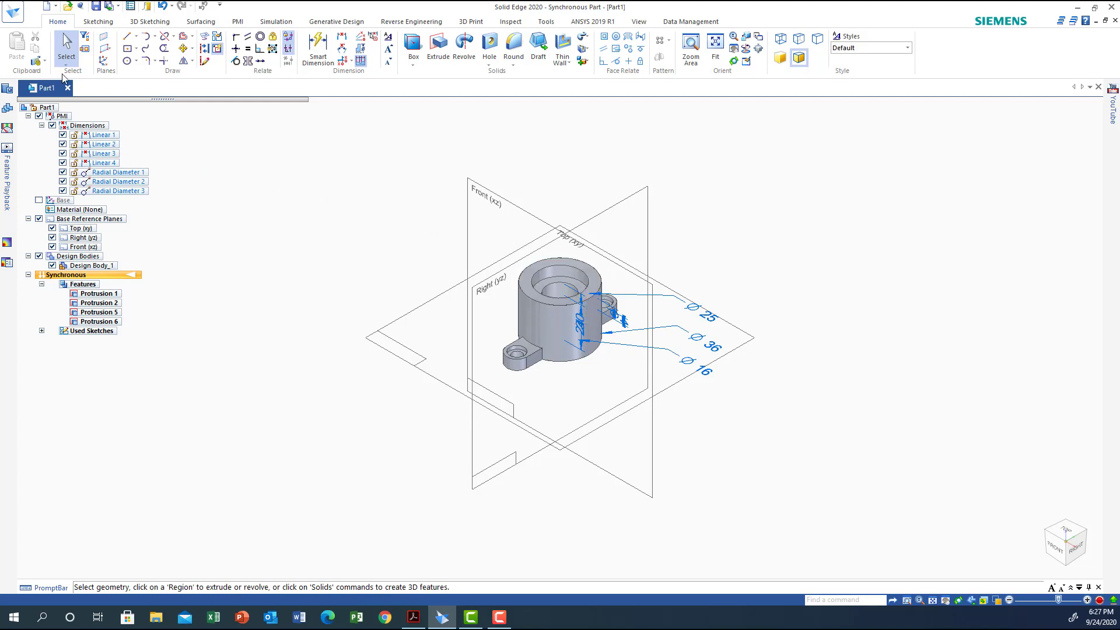
pyautogui.click(136, 61)
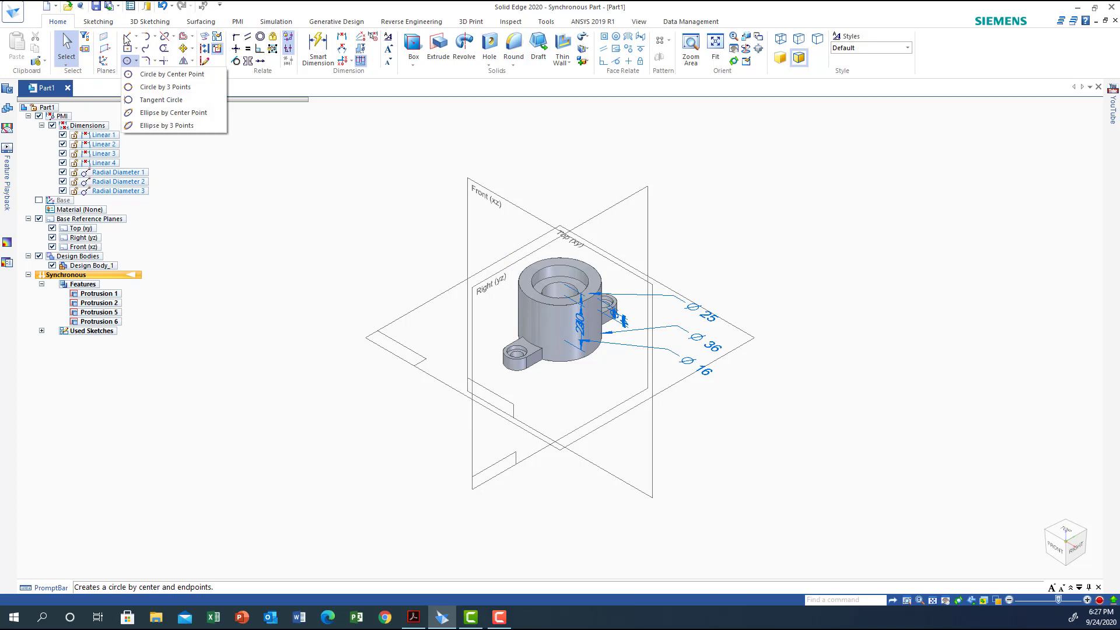
pyautogui.click(127, 38)
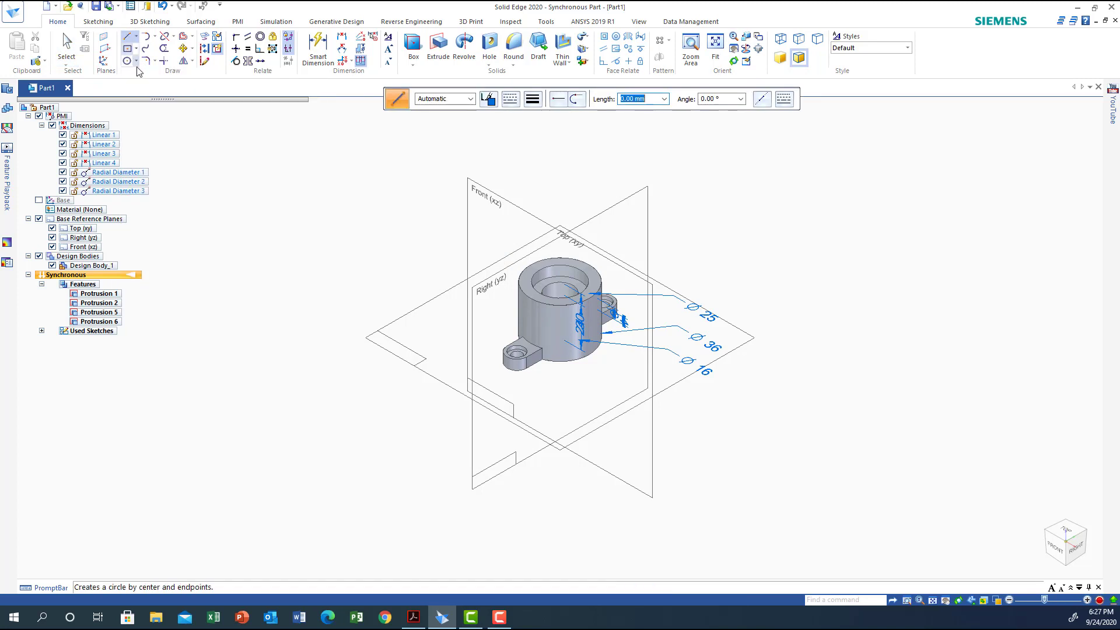
pyautogui.click(525, 280)
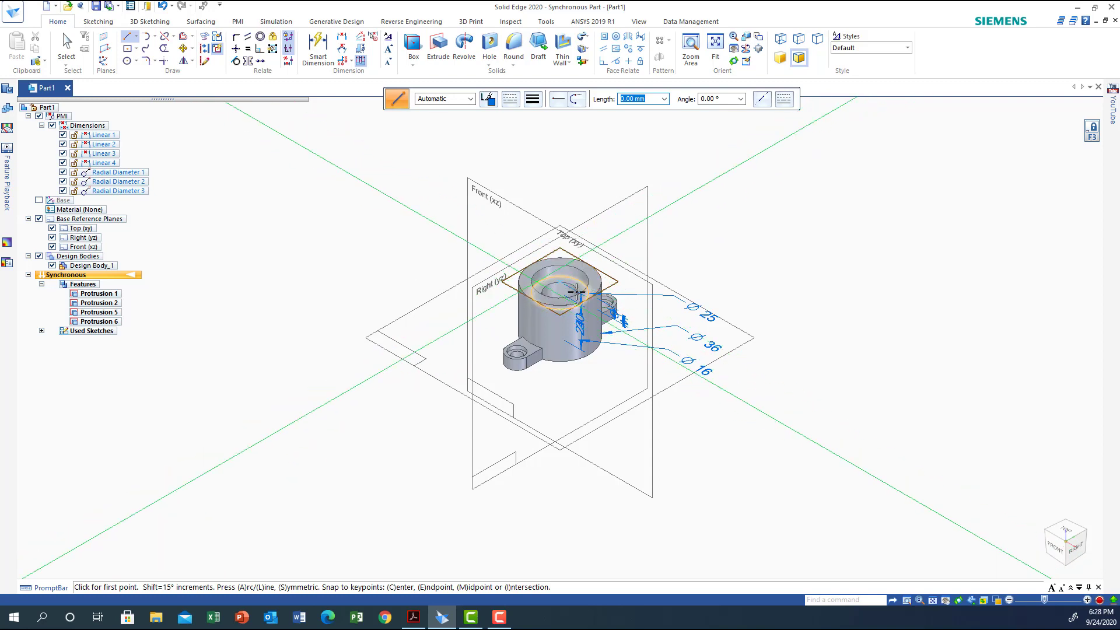
pyautogui.click(1069, 528)
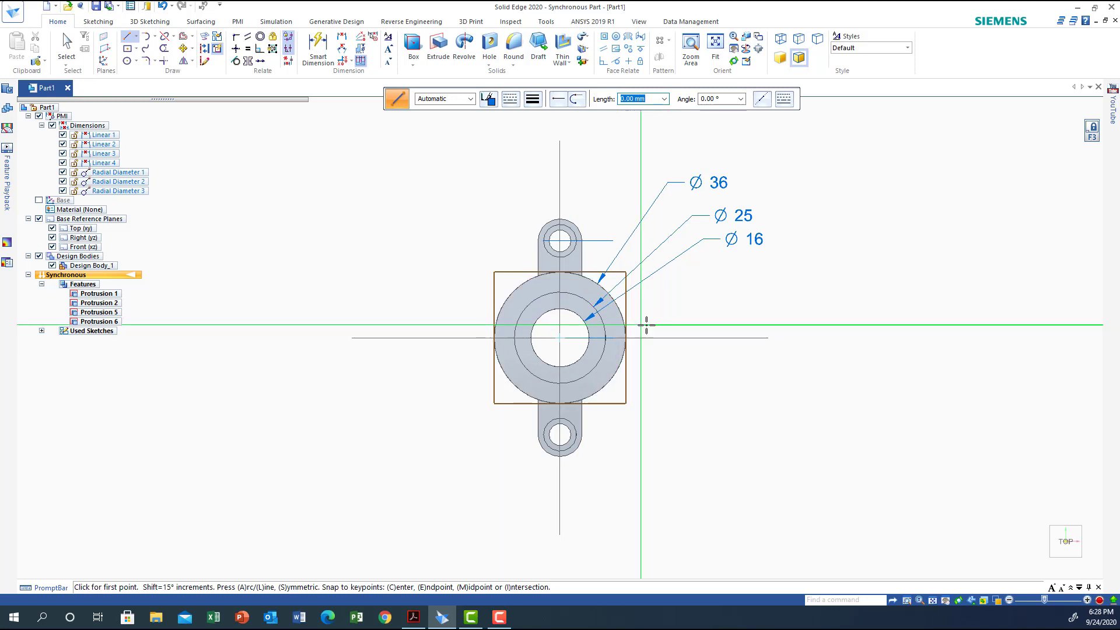
pyautogui.click(560, 337)
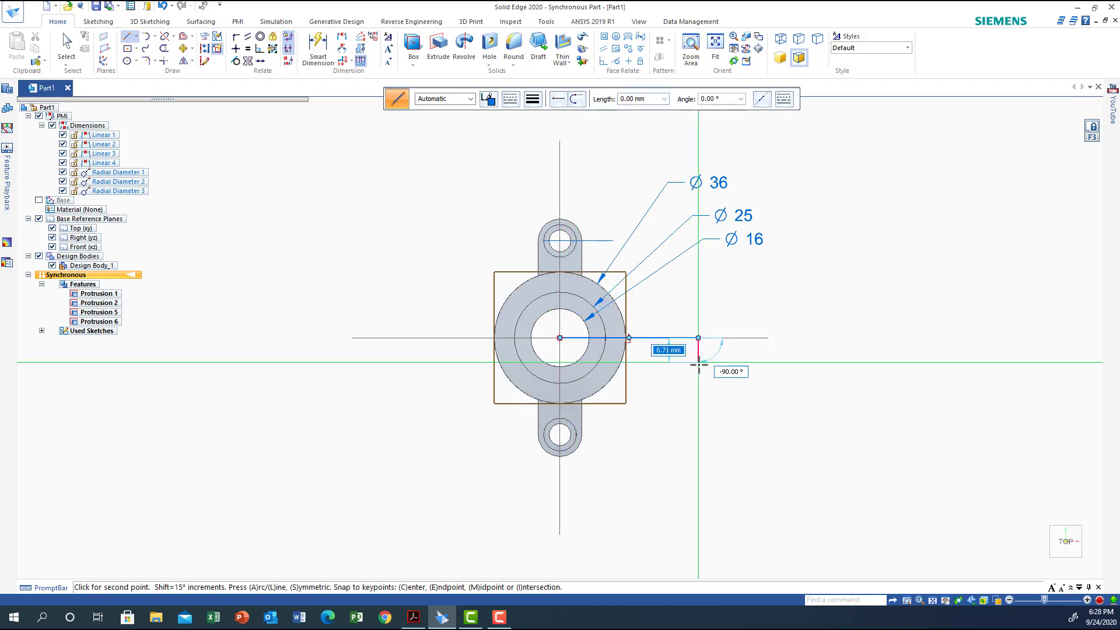
pyautogui.click(699, 338)
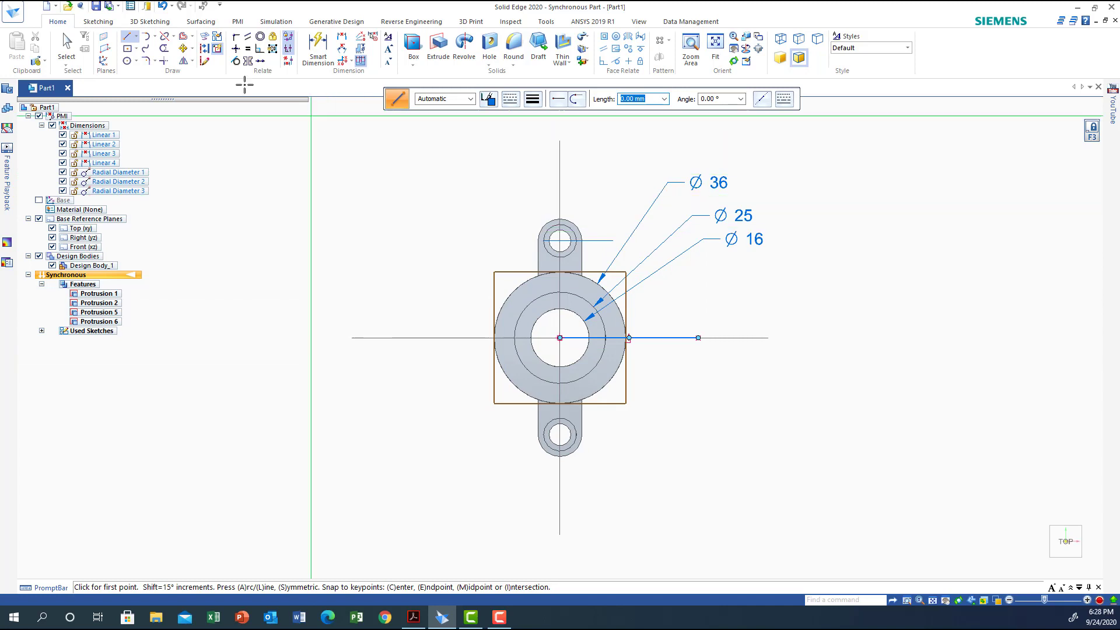
# Convert the line from the hub's centre into construction geometry
pyautogui.click(74, 52)
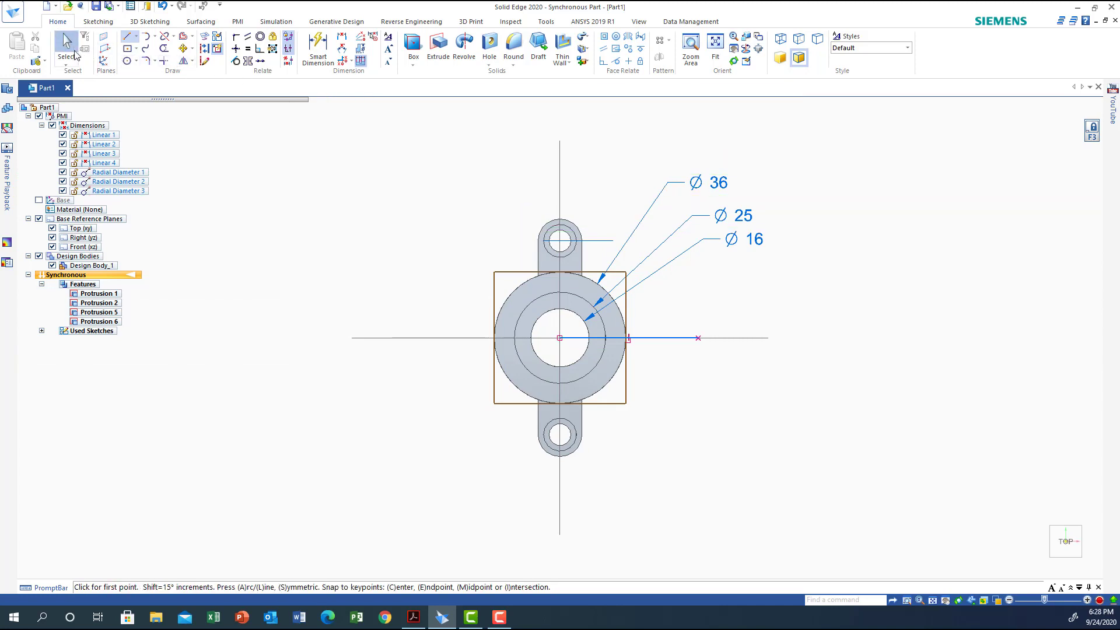
pyautogui.click(670, 338)
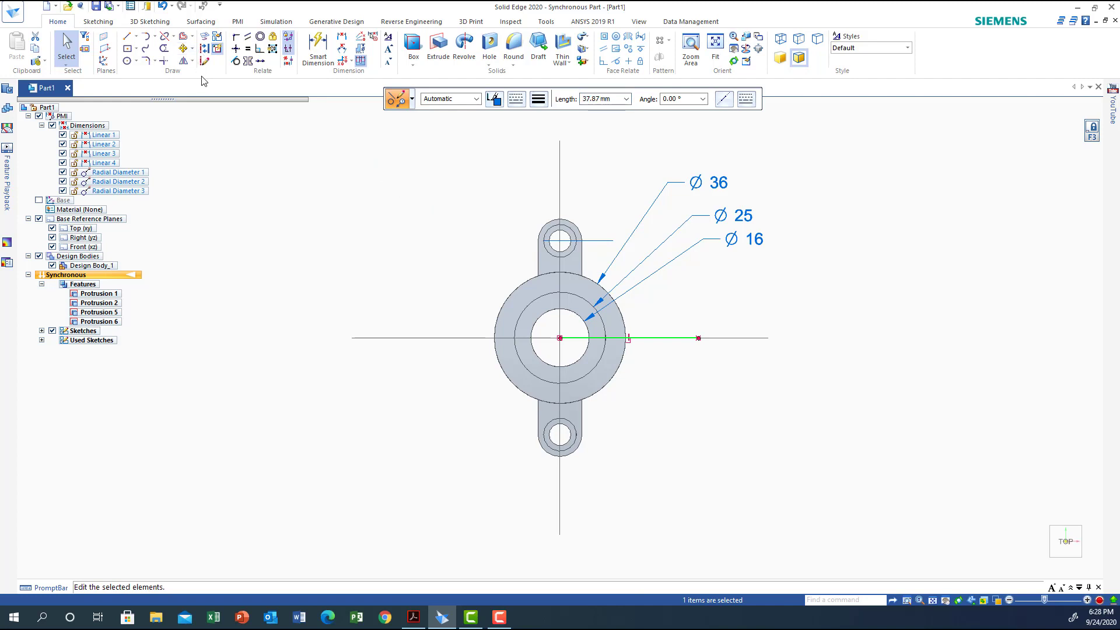
pyautogui.click(206, 48)
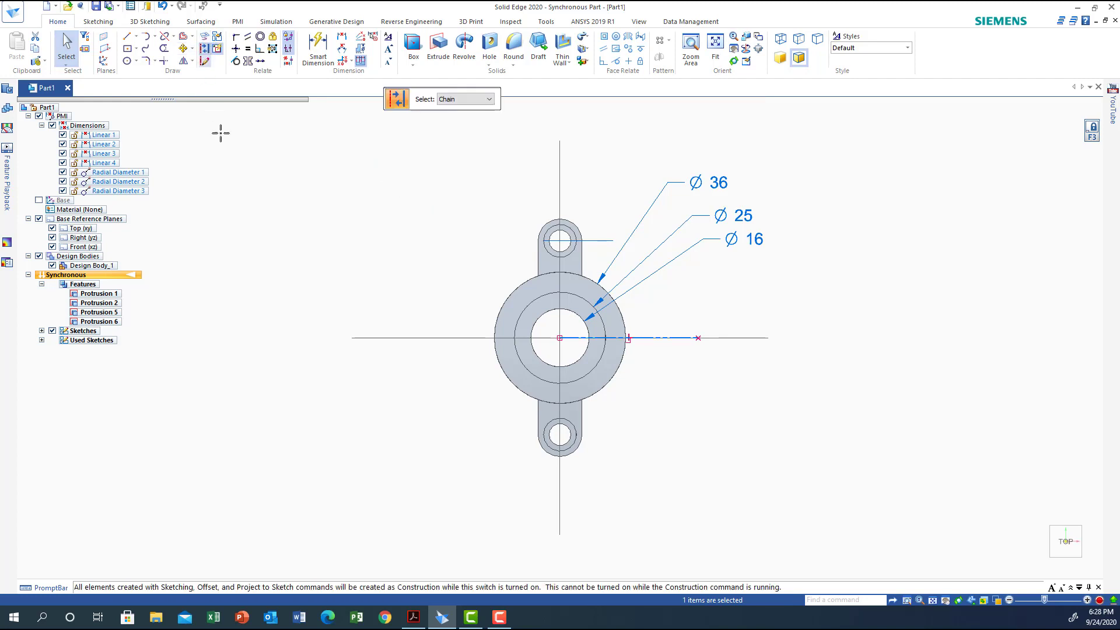
# Draw two lines about 26.7 mm and 28.5 mm long, one on each side of the construction line and parallel to it
pyautogui.click(128, 36)
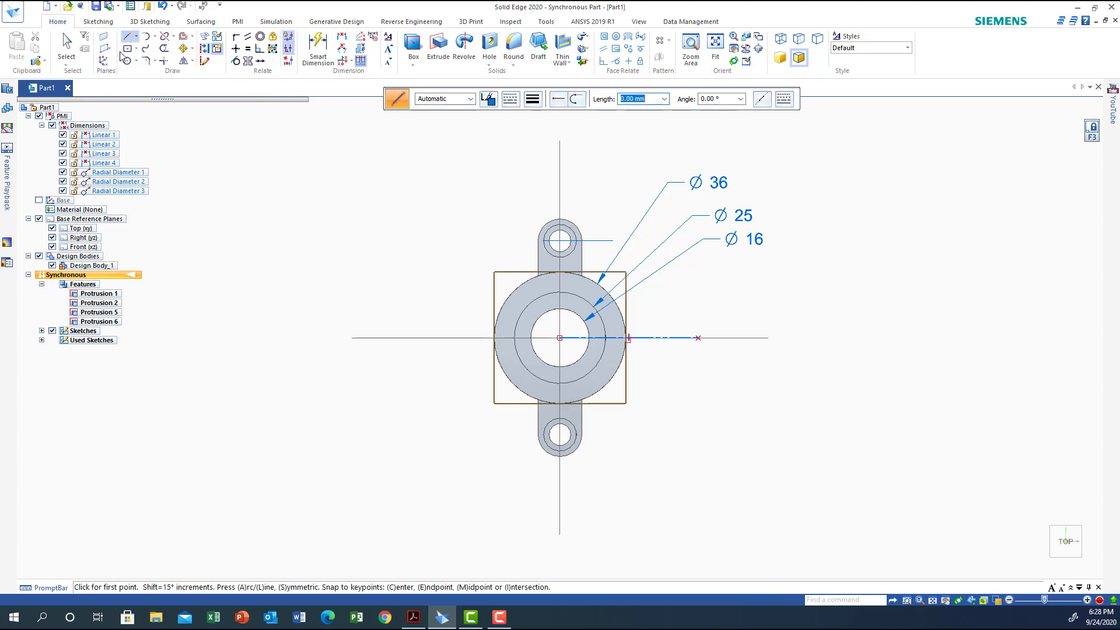
pyautogui.click(510, 98)
pyautogui.click(530, 119)
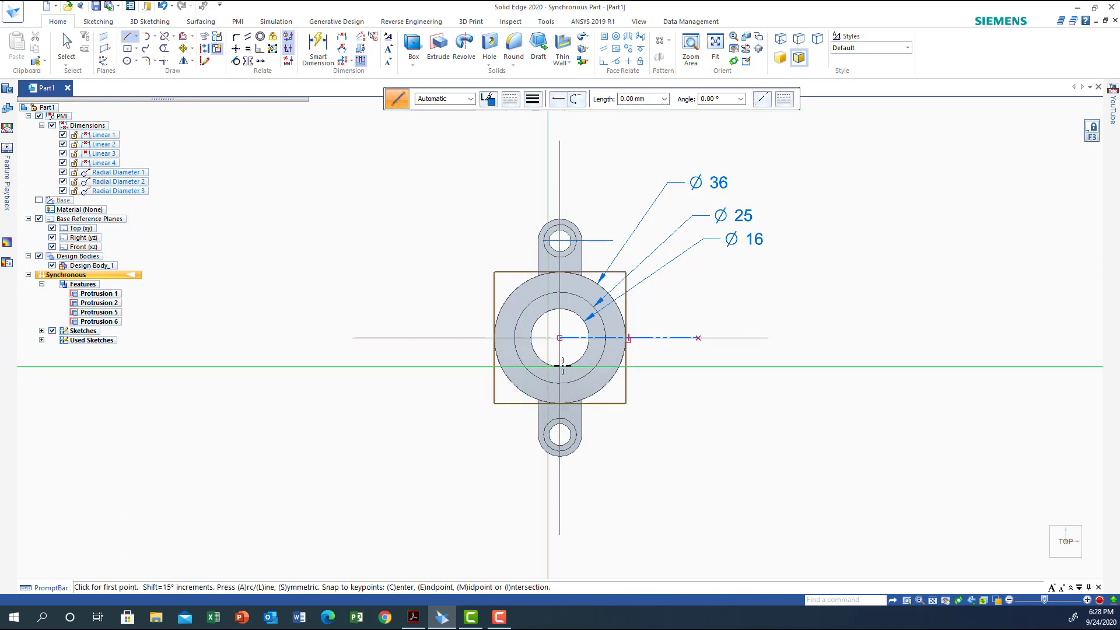
pyautogui.click(580, 327)
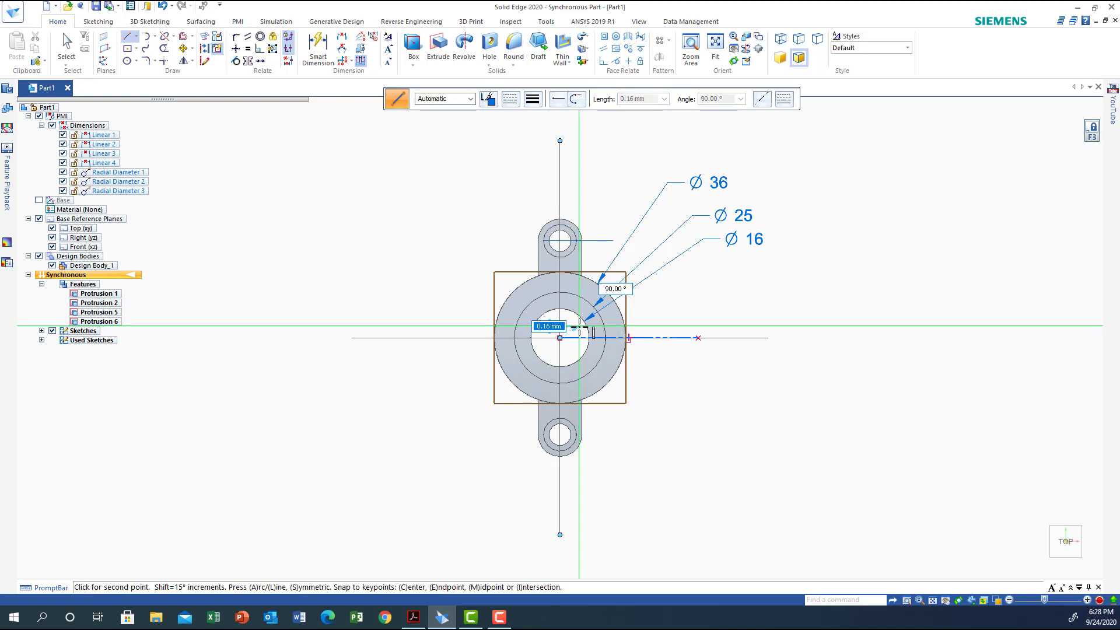
pyautogui.click(677, 324)
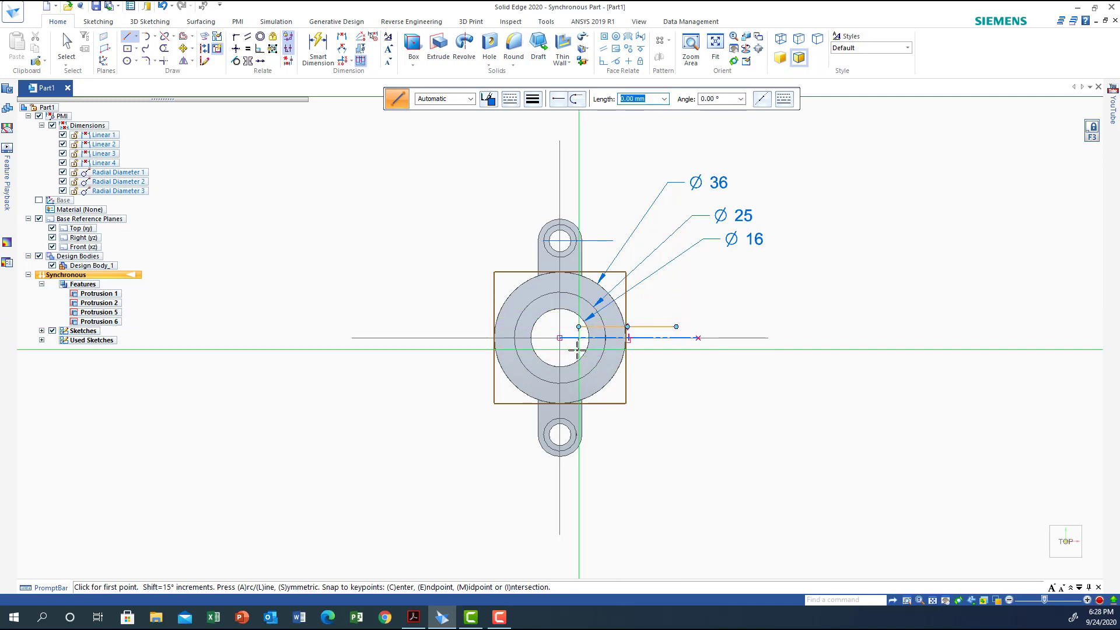
pyautogui.click(578, 348)
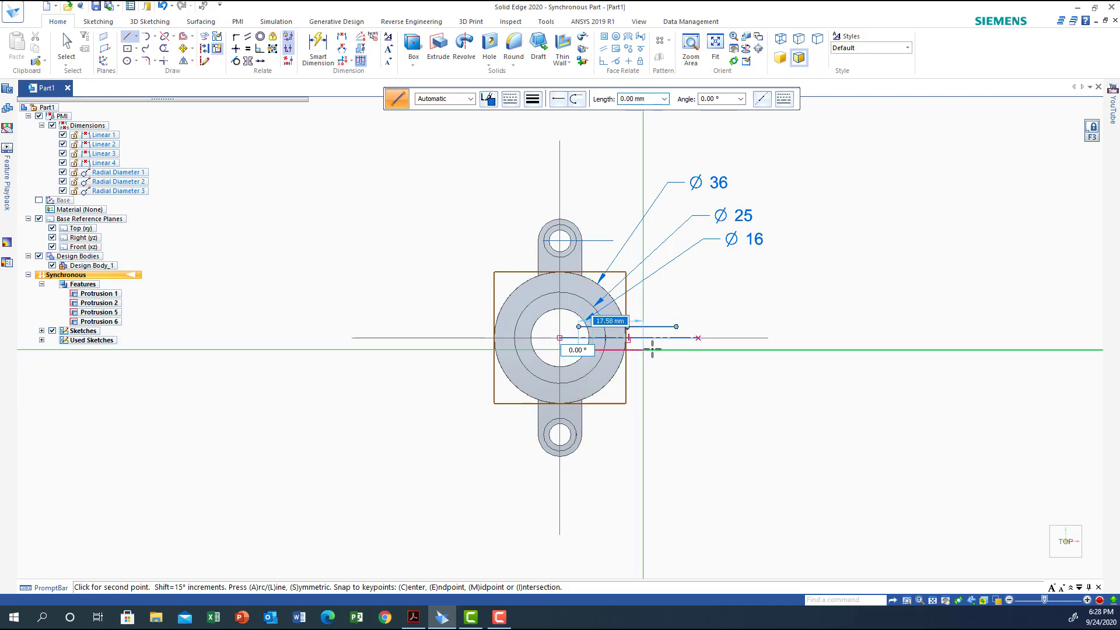
pyautogui.click(682, 350)
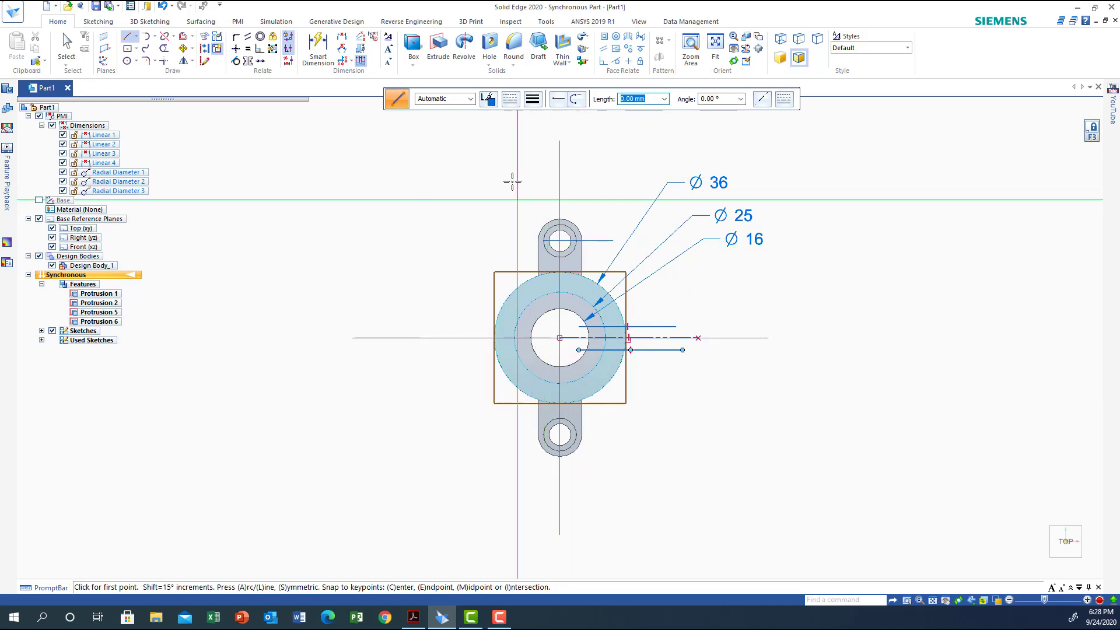
# Apply a Symmetric relation to the two parallel lines, using the construction line as the symmetry axis
pyautogui.click(249, 61)
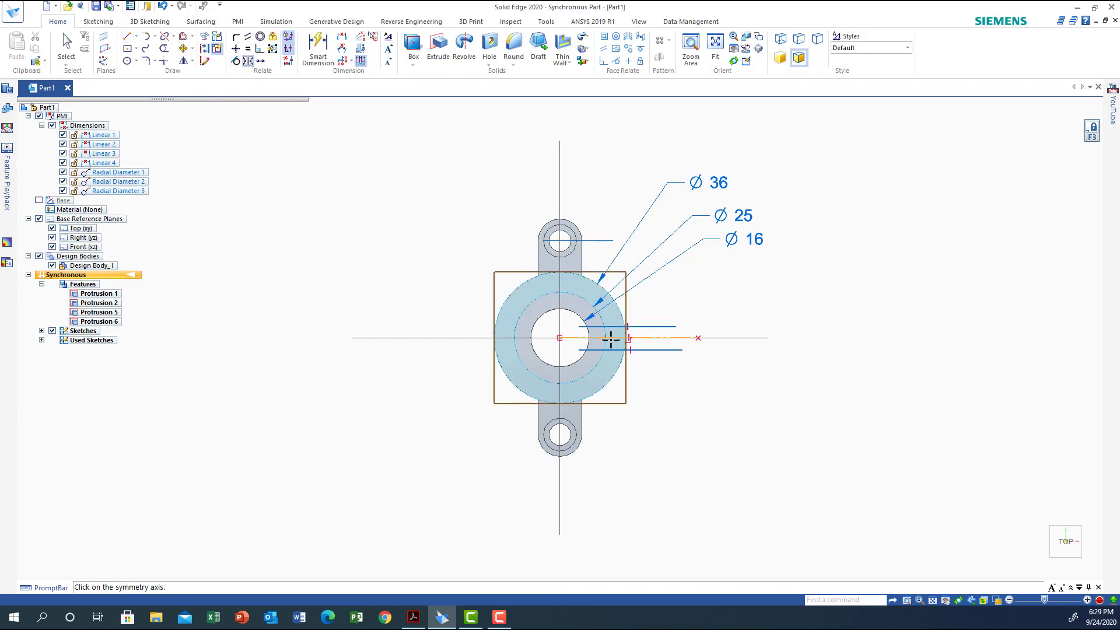
pyautogui.click(611, 337)
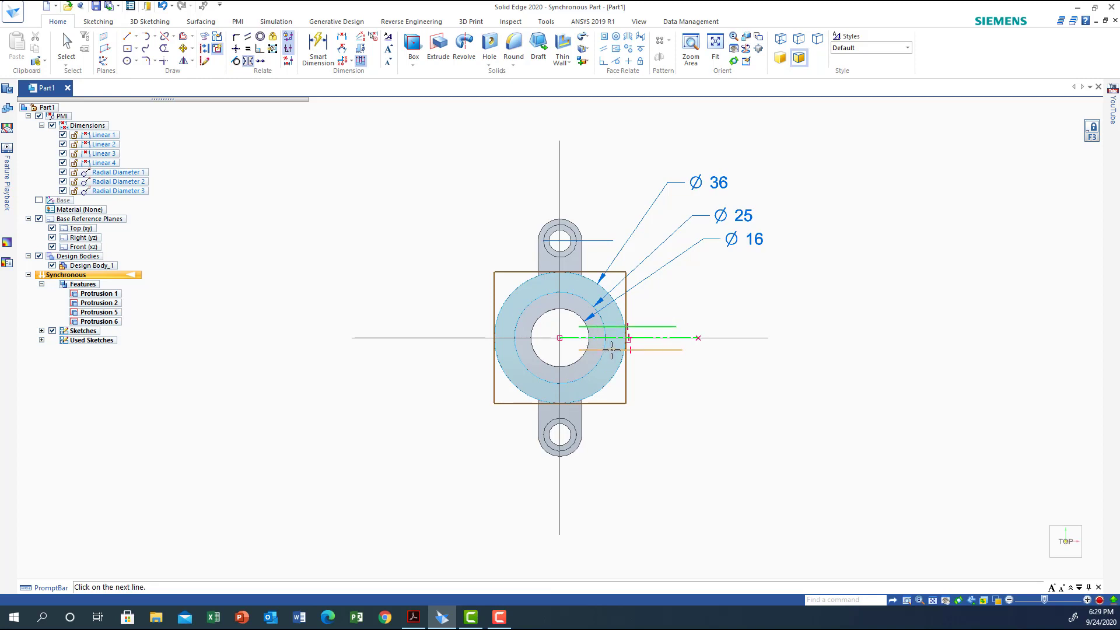
pyautogui.click(609, 350)
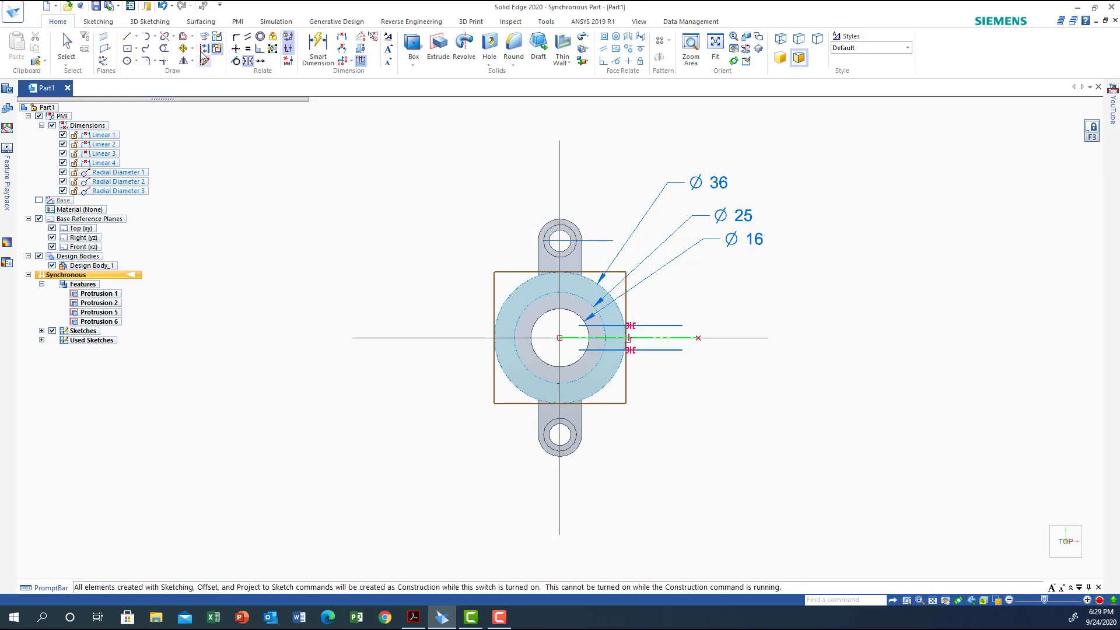
# Dimension the spacing between the two parallel lines and set it to 6 mm
pyautogui.click(342, 36)
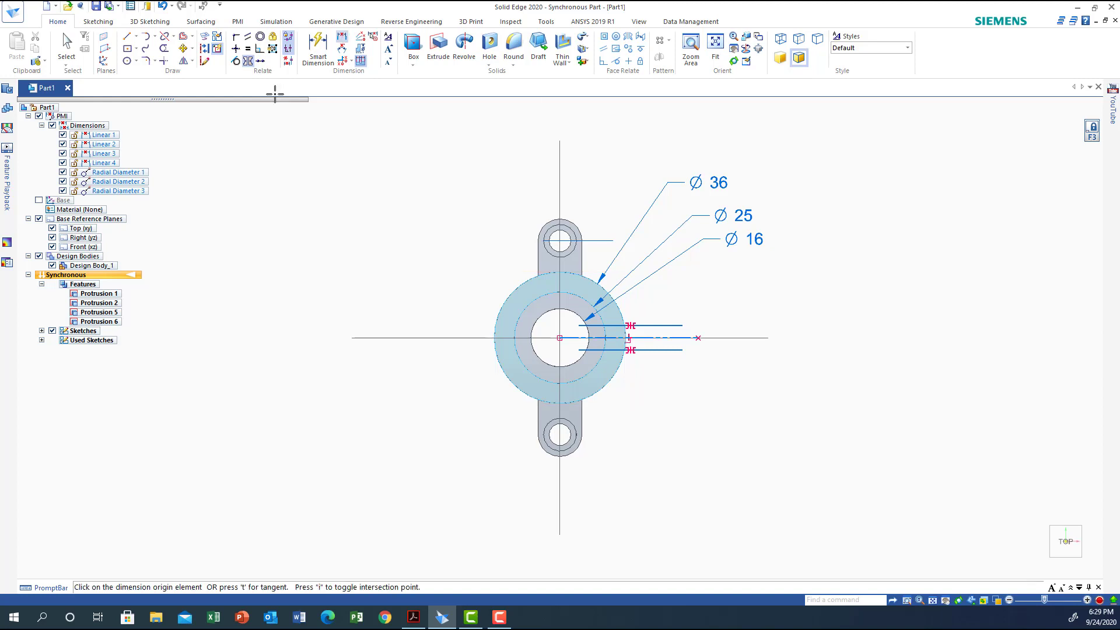
pyautogui.click(660, 325)
pyautogui.click(661, 350)
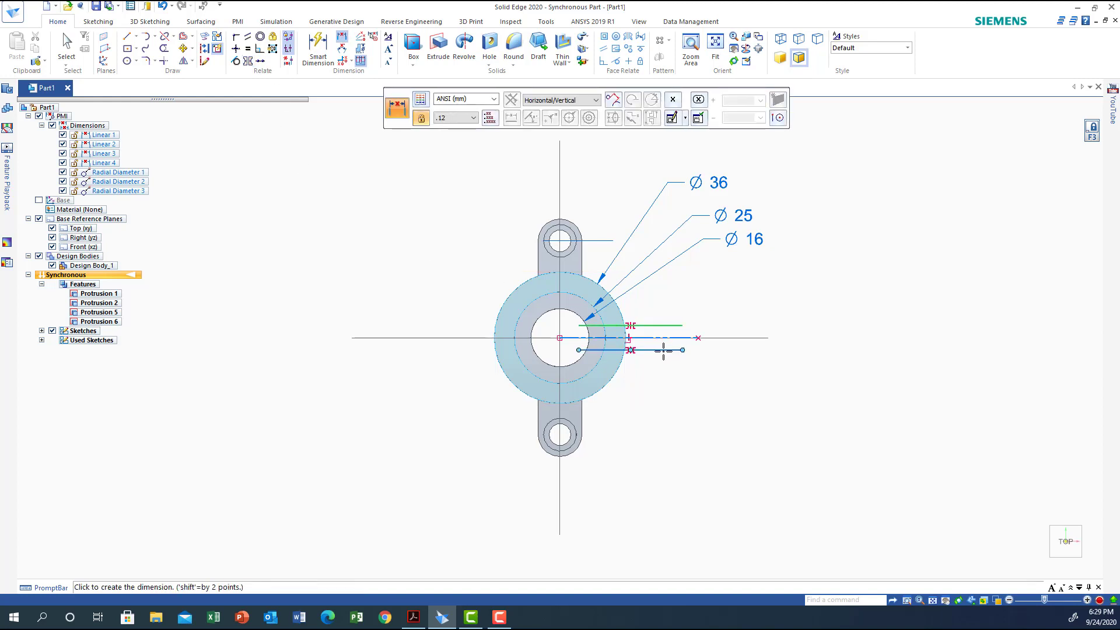
pyautogui.click(791, 337)
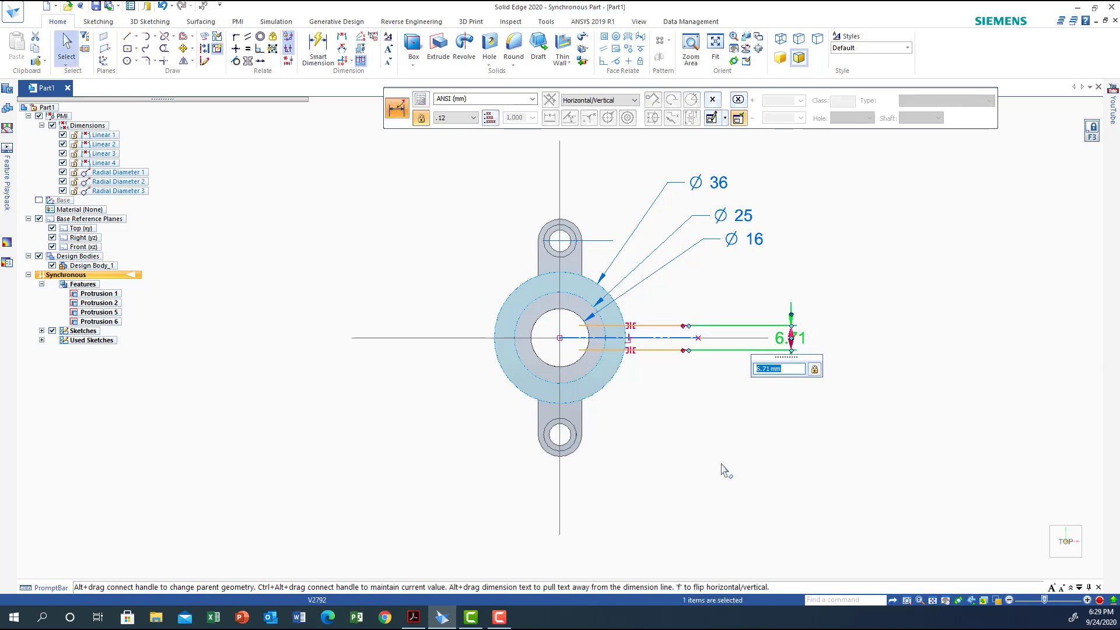
pyautogui.press('Return')
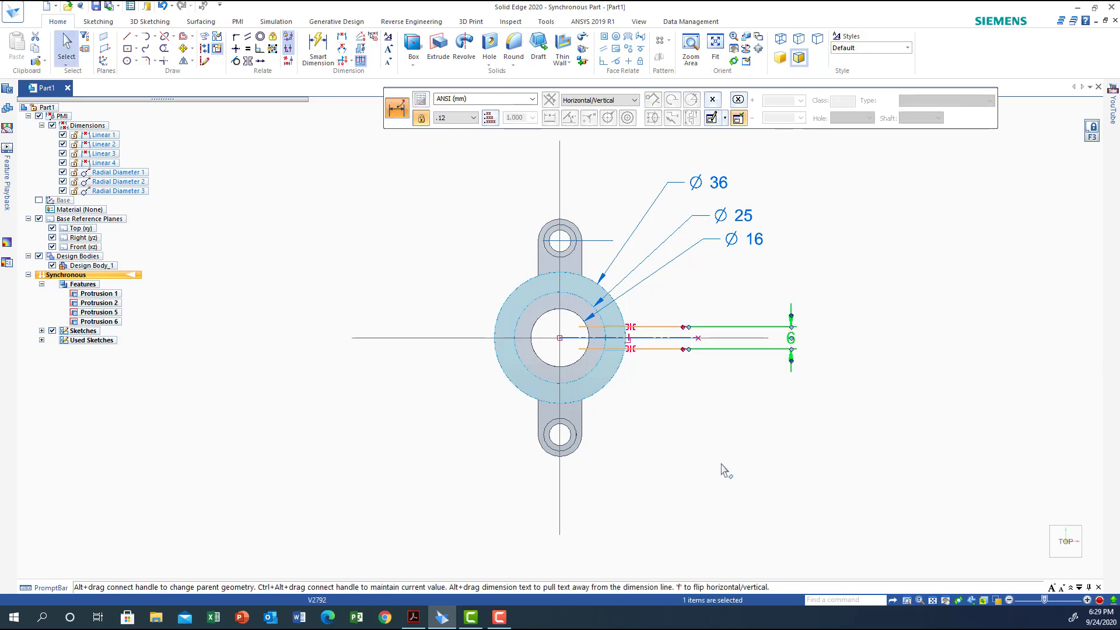
pyautogui.click(665, 412)
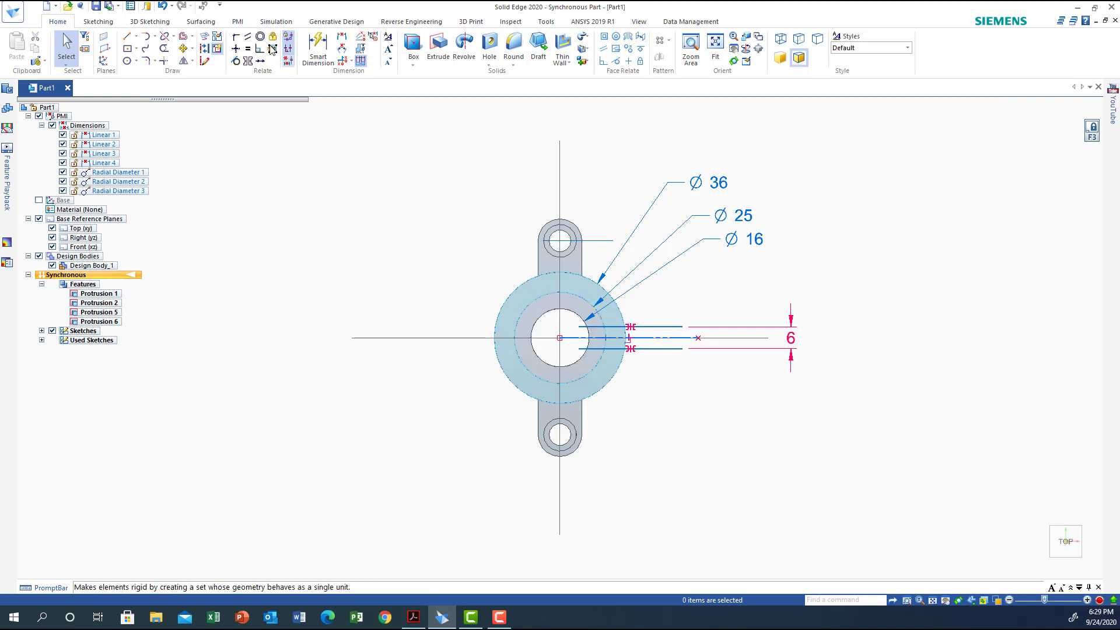
# Draw a 36 mm diameter circle centred on the hub, matching its outer edge
pyautogui.click(130, 61)
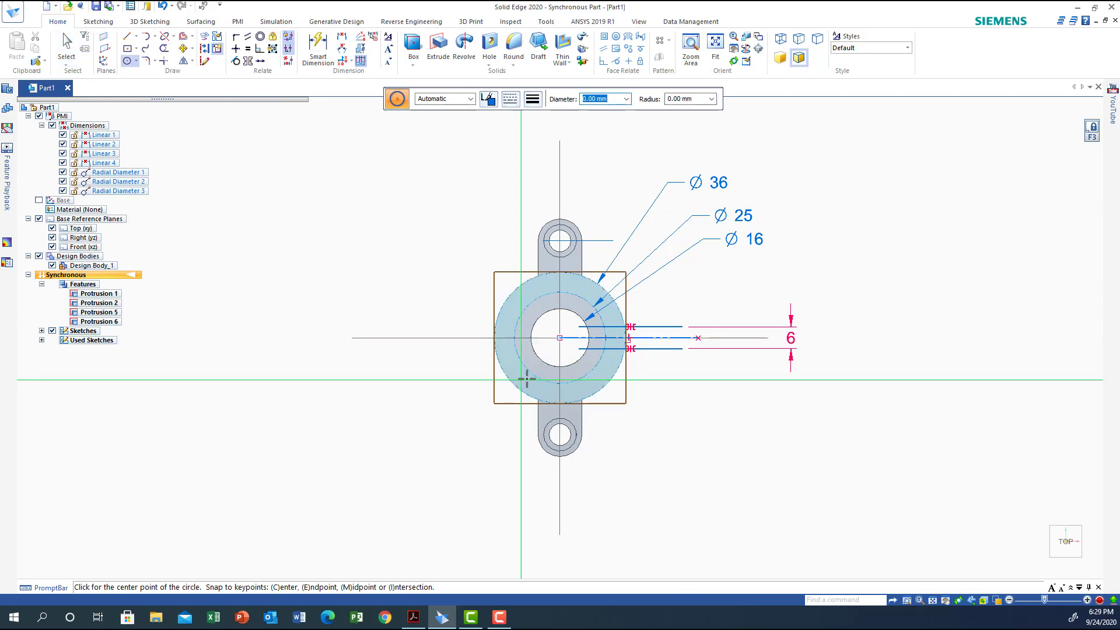
pyautogui.click(560, 337)
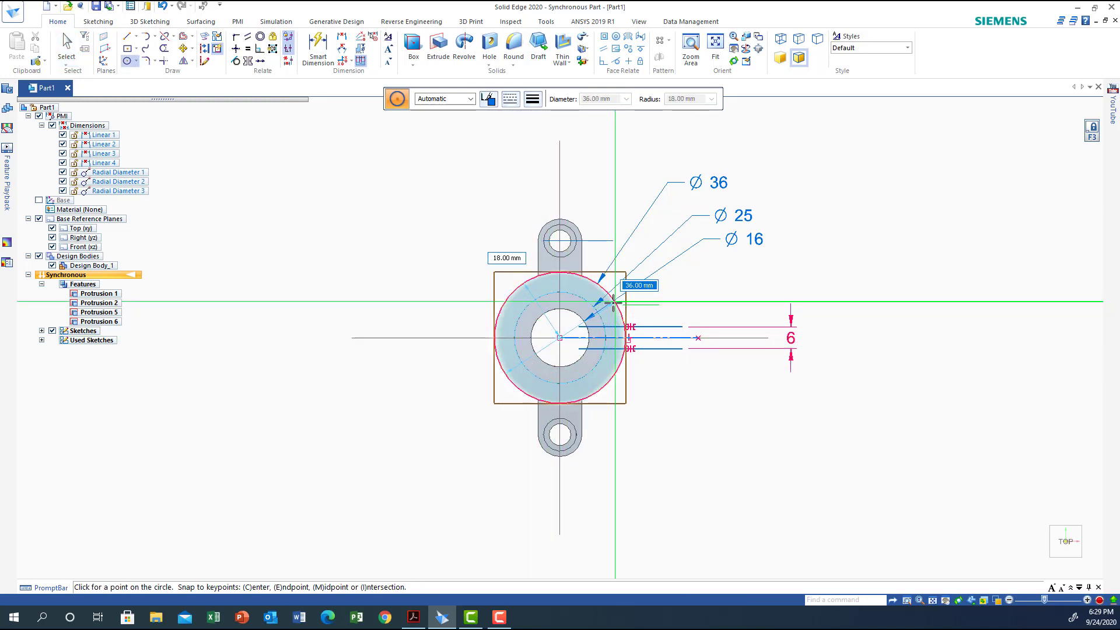
pyautogui.click(612, 301)
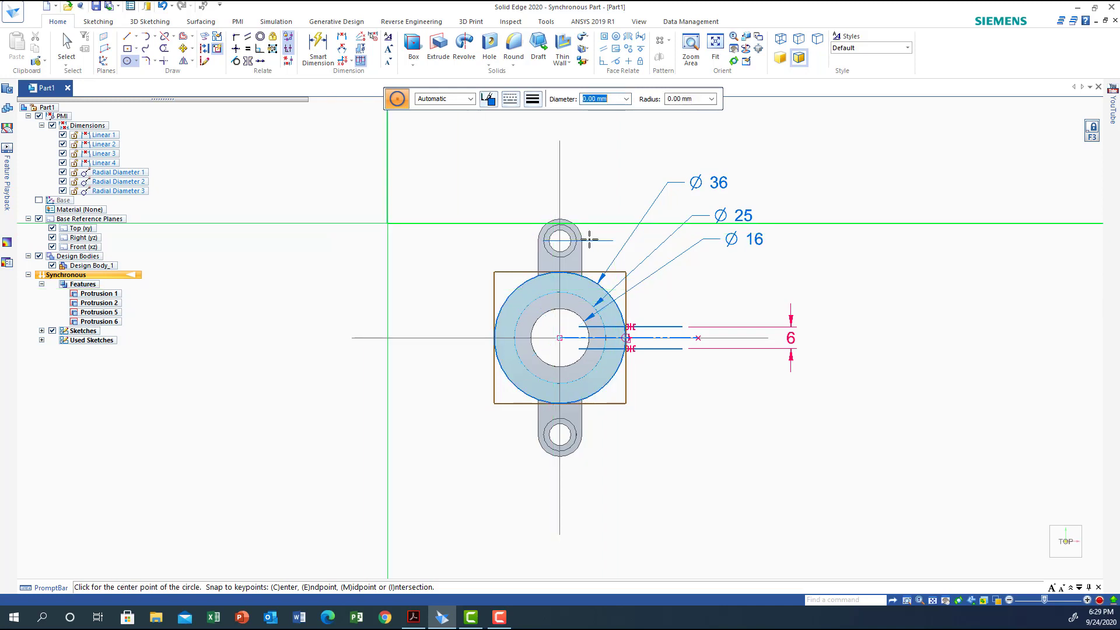
# Trim the circle down to the short arc between the parallel lines, and trim both line ends inside the hub
pyautogui.click(164, 49)
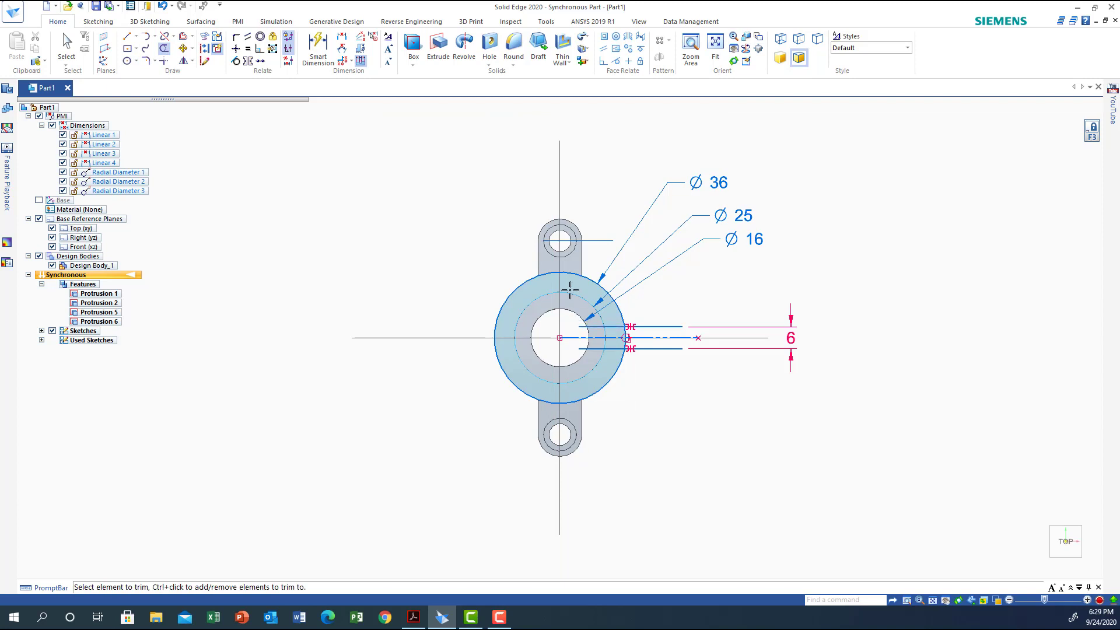
pyautogui.moveTo(571, 280); pyautogui.dragTo(586, 357)
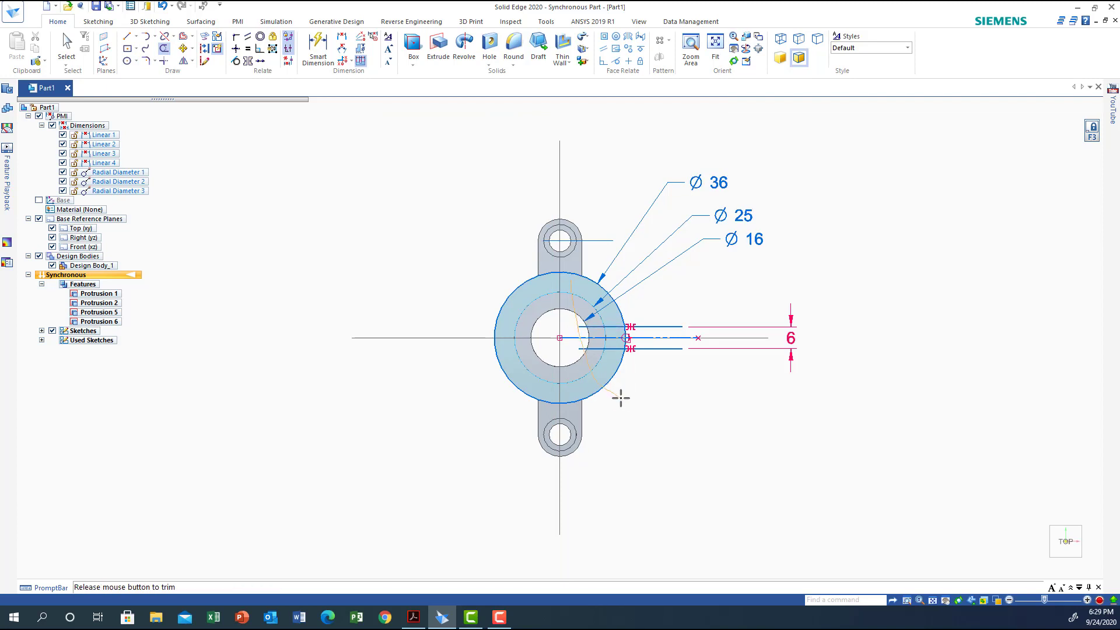
pyautogui.moveTo(621, 399); pyautogui.dragTo(621, 399)
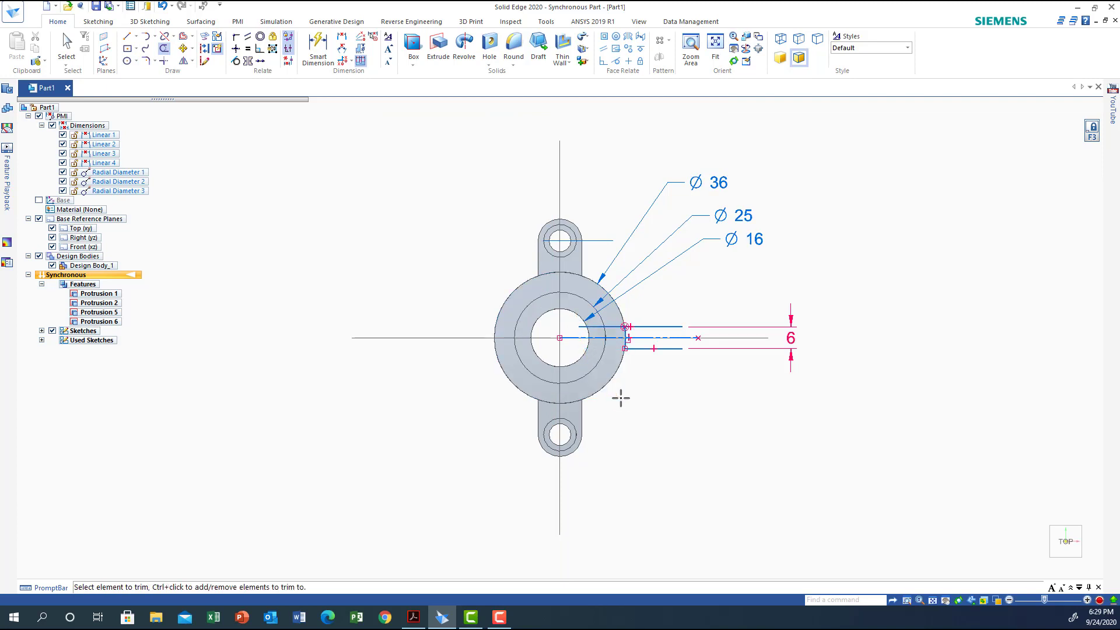
pyautogui.moveTo(607, 316); pyautogui.dragTo(592, 345)
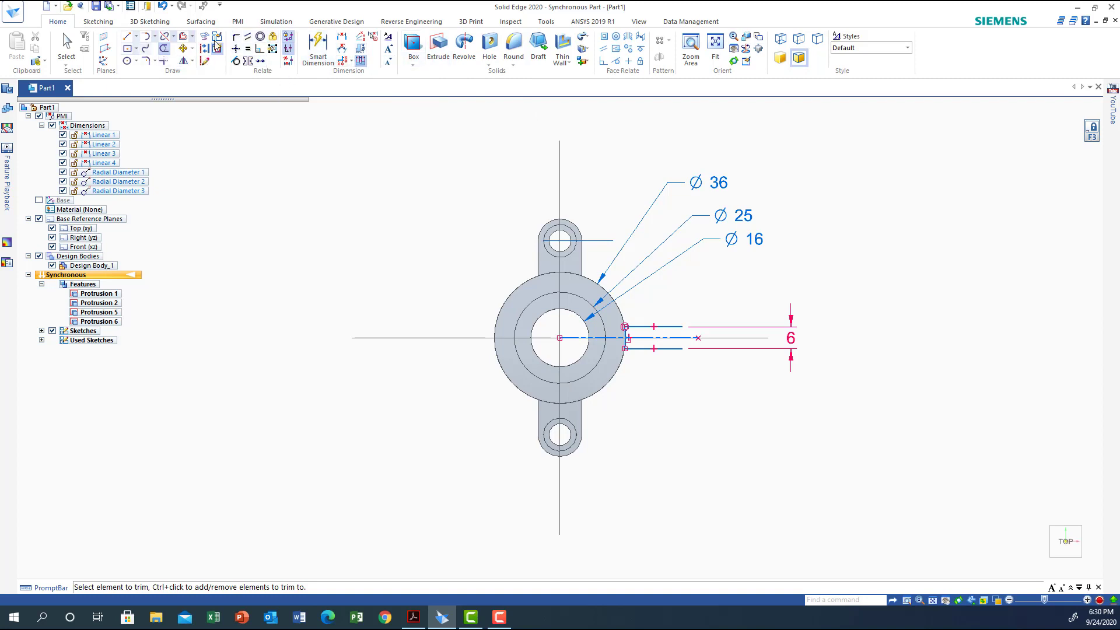
# Dimension the outer end of one parallel line horizontally from the hub's centre and set the distance to 32 mm
pyautogui.click(341, 38)
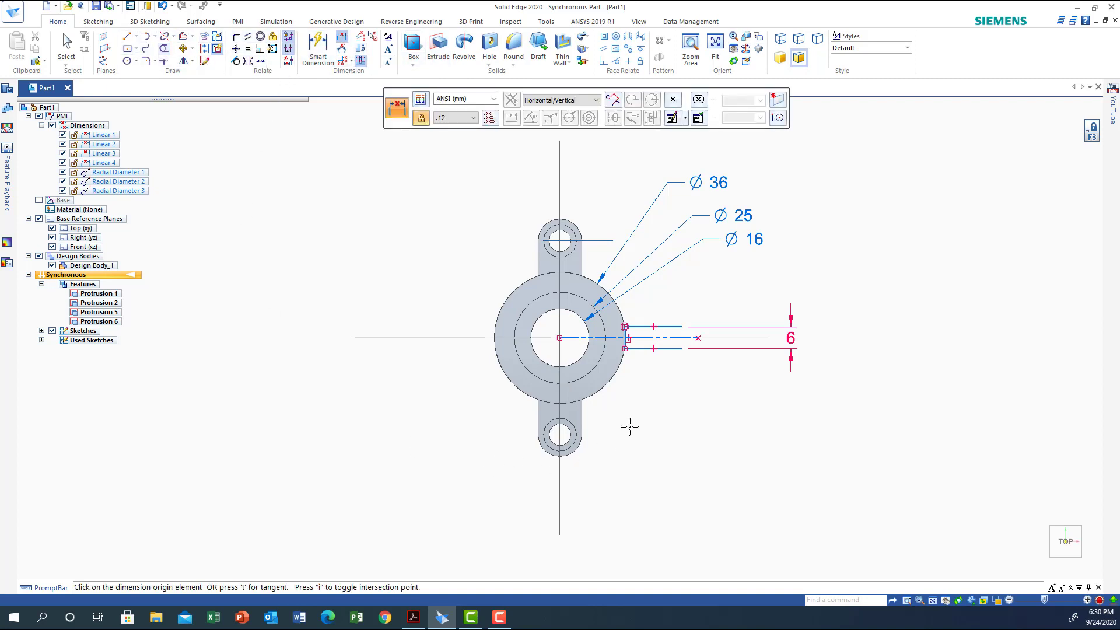
pyautogui.click(682, 349)
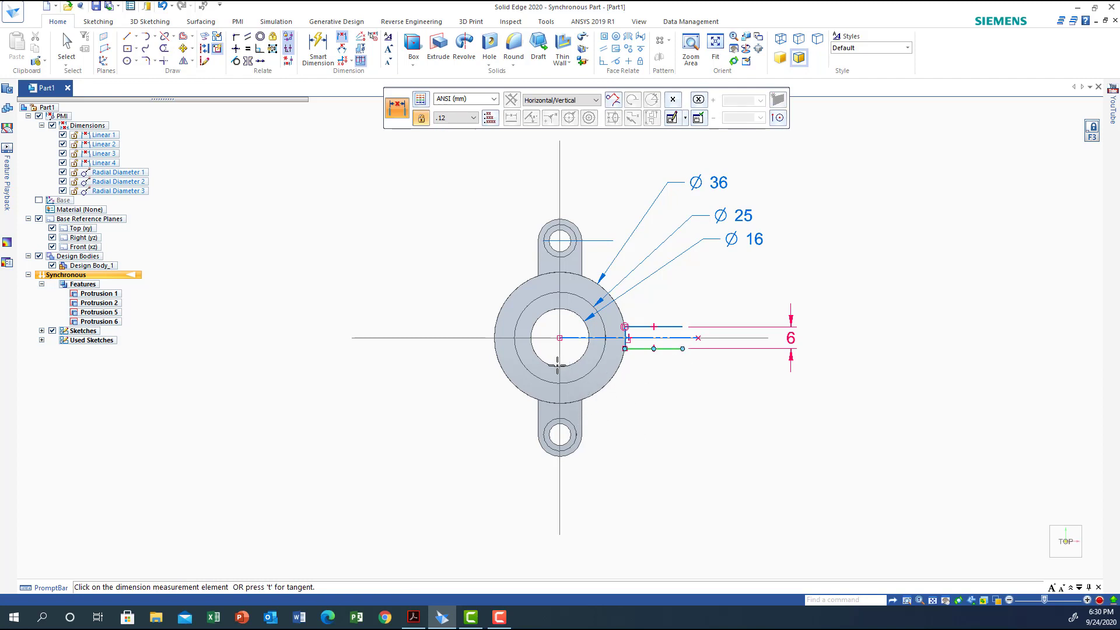
pyautogui.click(560, 338)
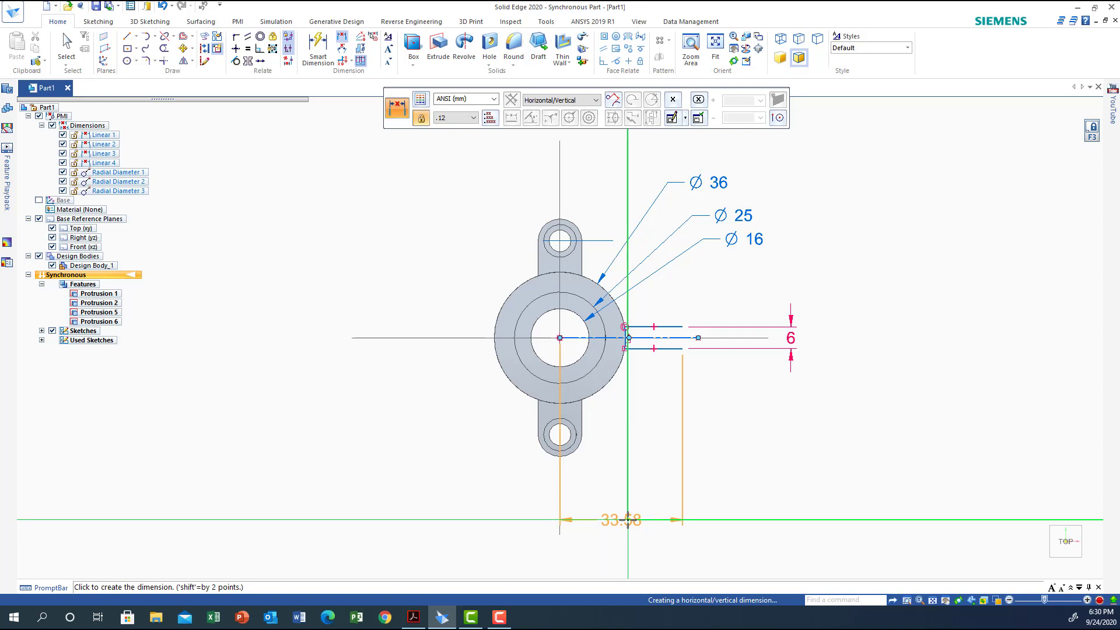
pyautogui.click(627, 519)
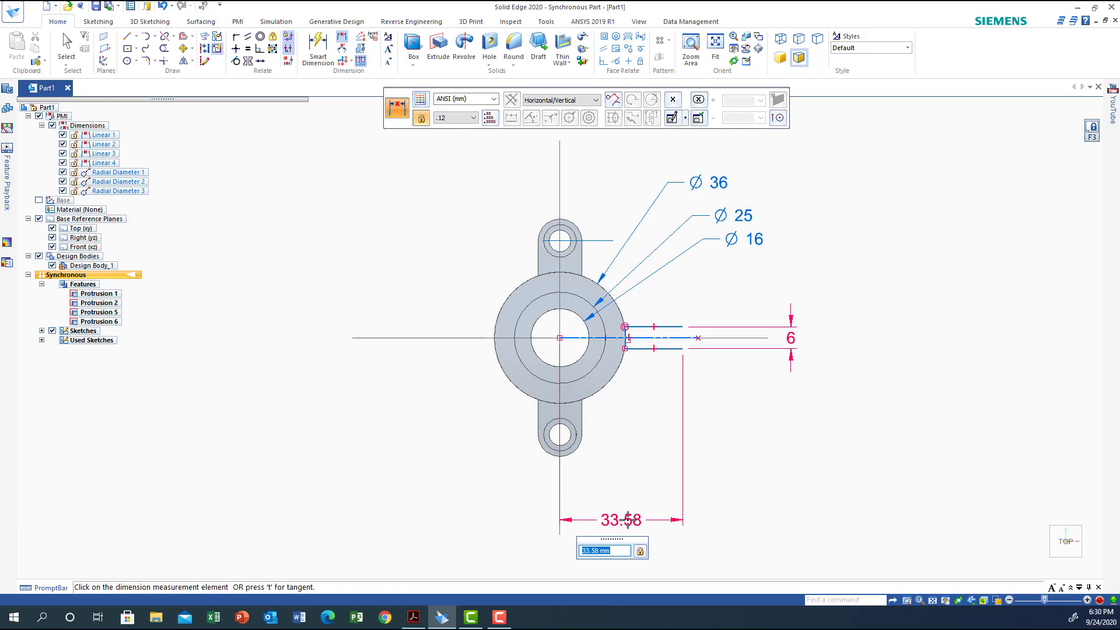
pyautogui.press('Return')
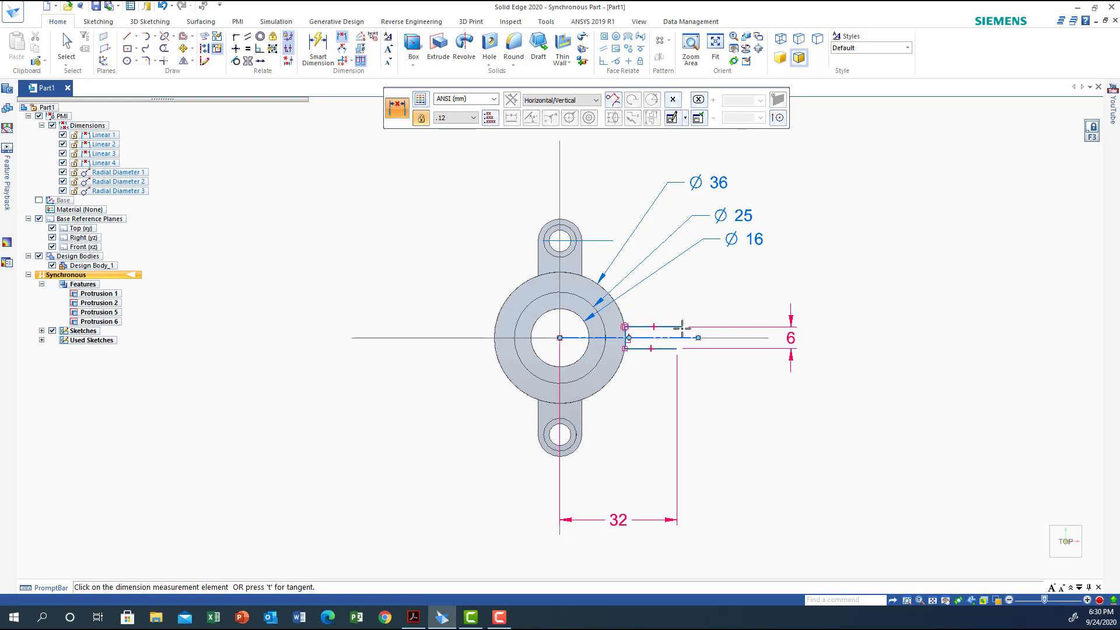
# Close the arm profile's outer end with a line perpendicular to the parallel lines, and trim the overhang of the longer line
pyautogui.click(126, 37)
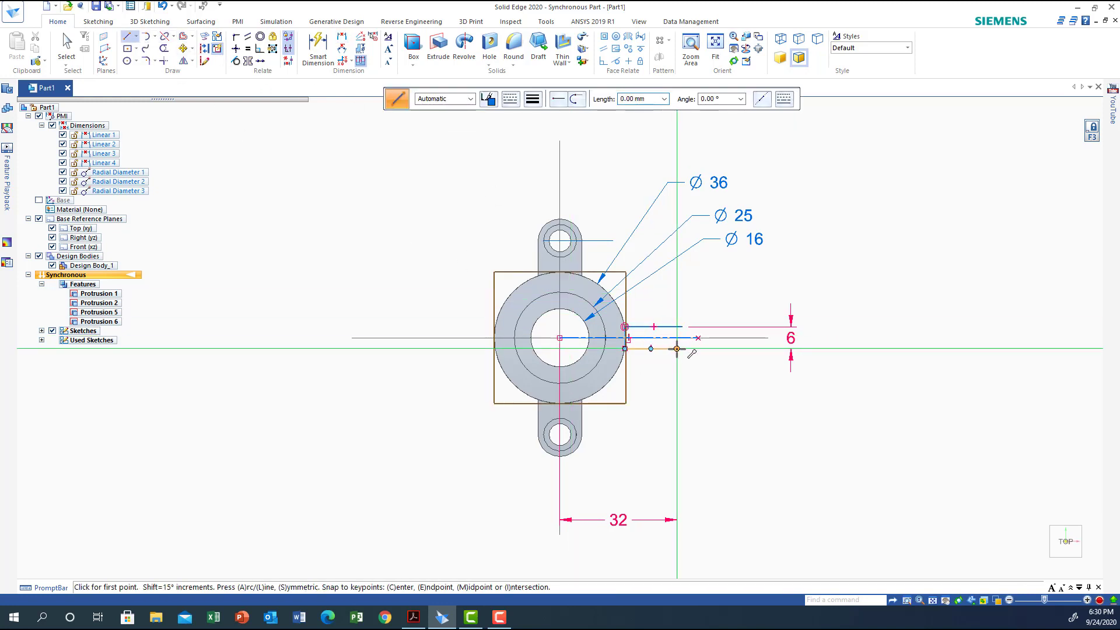
pyautogui.click(677, 348)
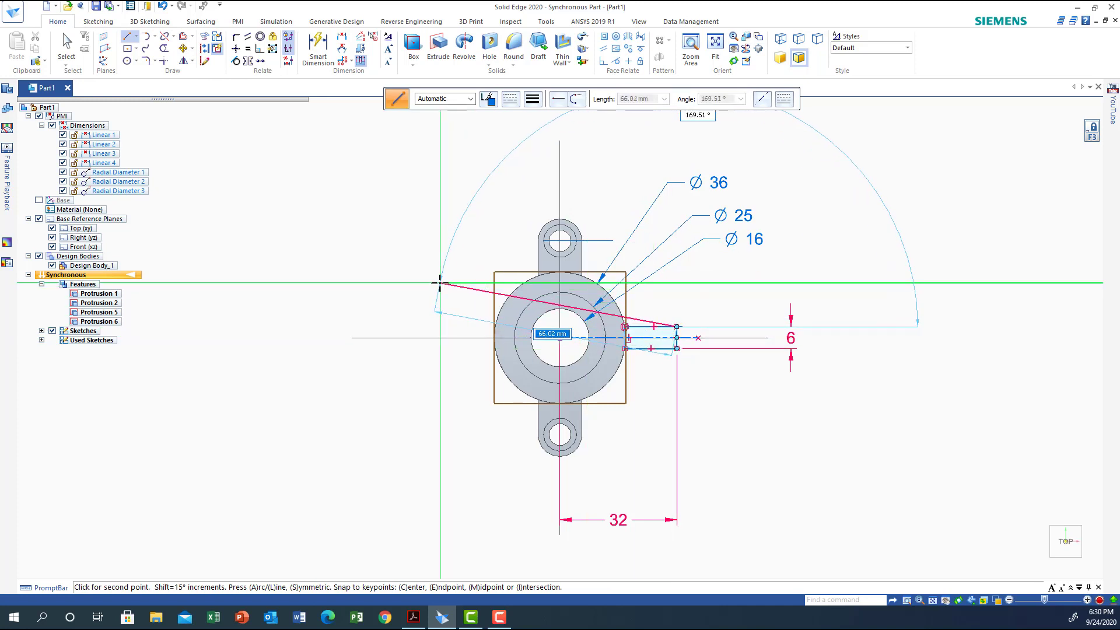
pyautogui.click(677, 327)
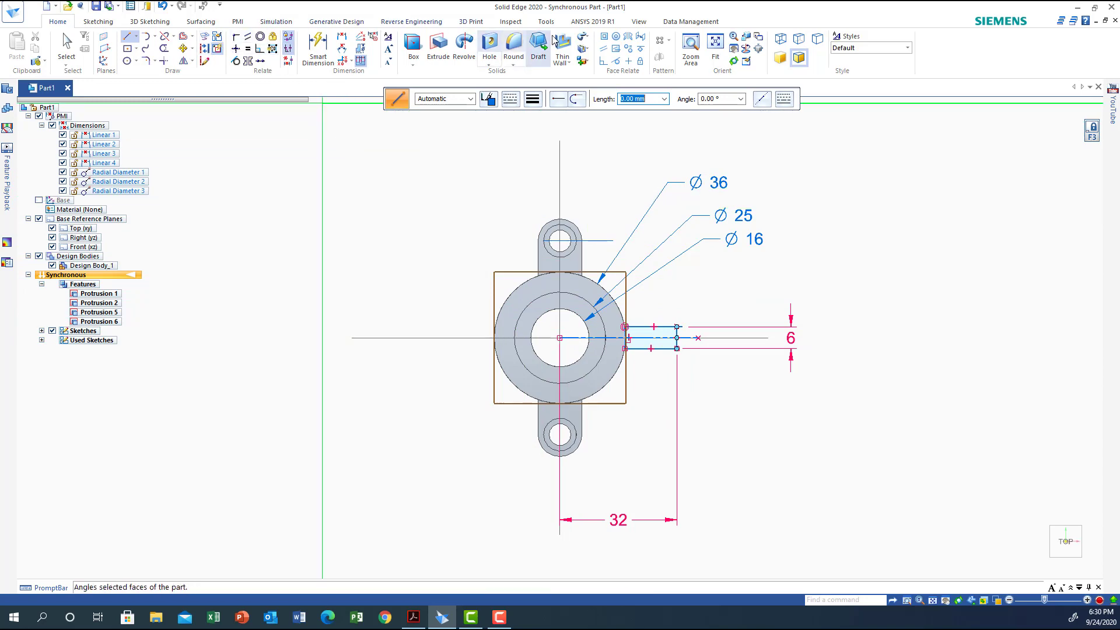
pyautogui.click(688, 47)
pyautogui.moveTo(646, 307); pyautogui.dragTo(705, 396)
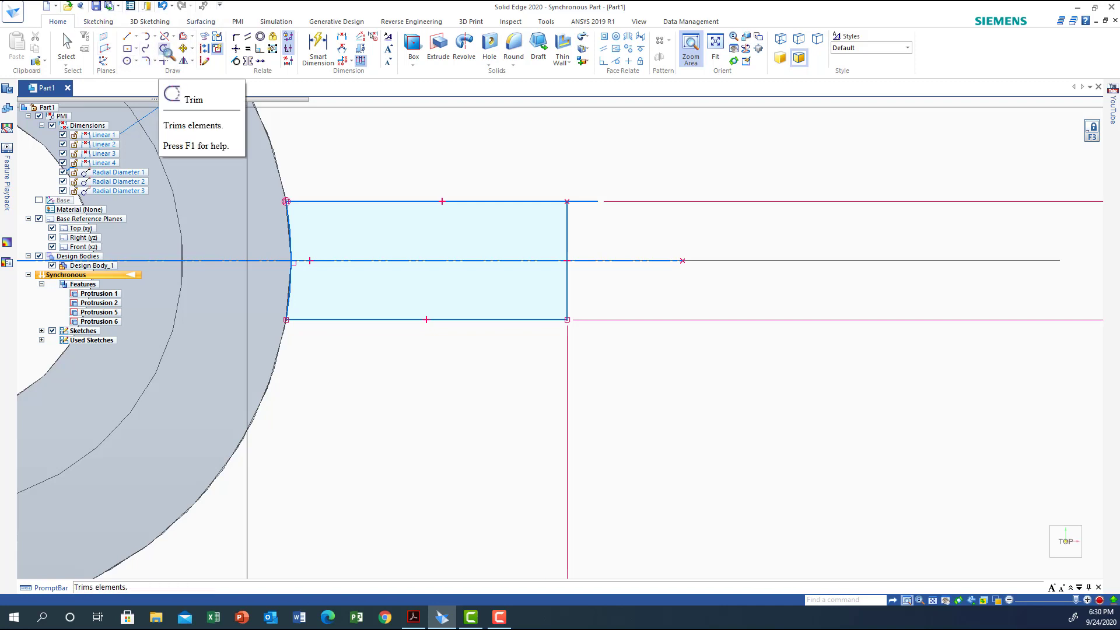
pyautogui.click(165, 48)
pyautogui.click(587, 201)
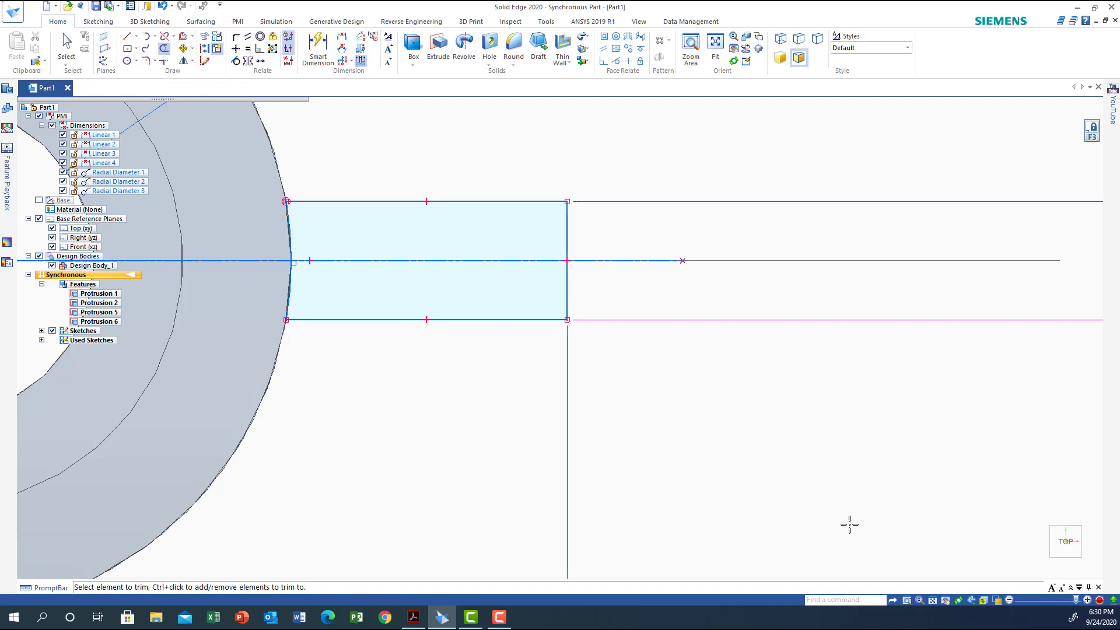
# Delete the construction line running from the hub's centre through the arm profile
pyautogui.click(1050, 563)
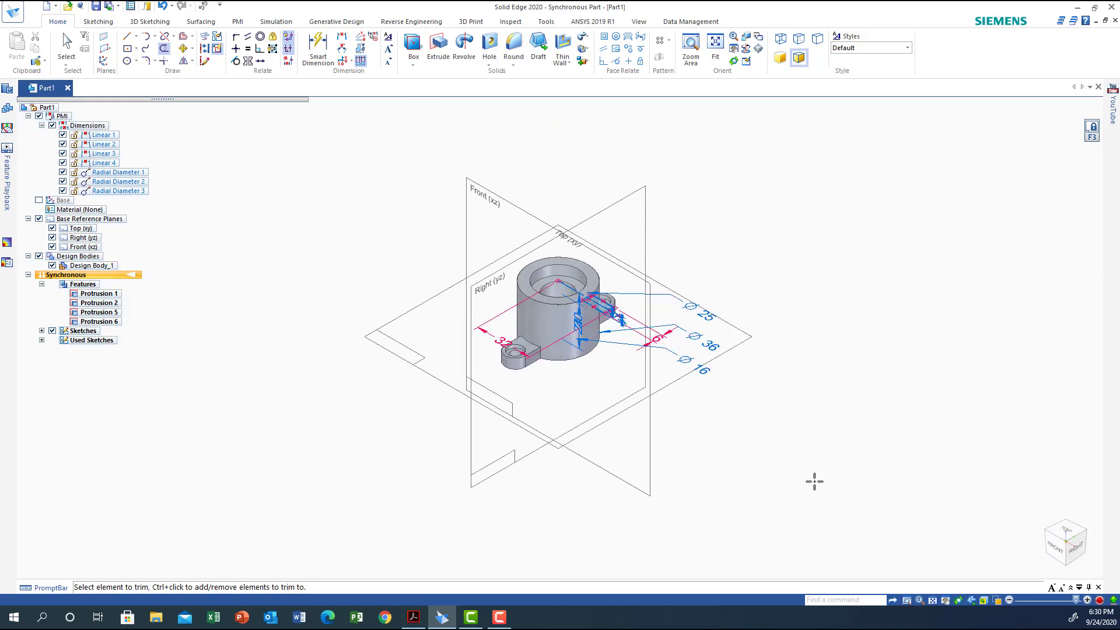
pyautogui.click(691, 49)
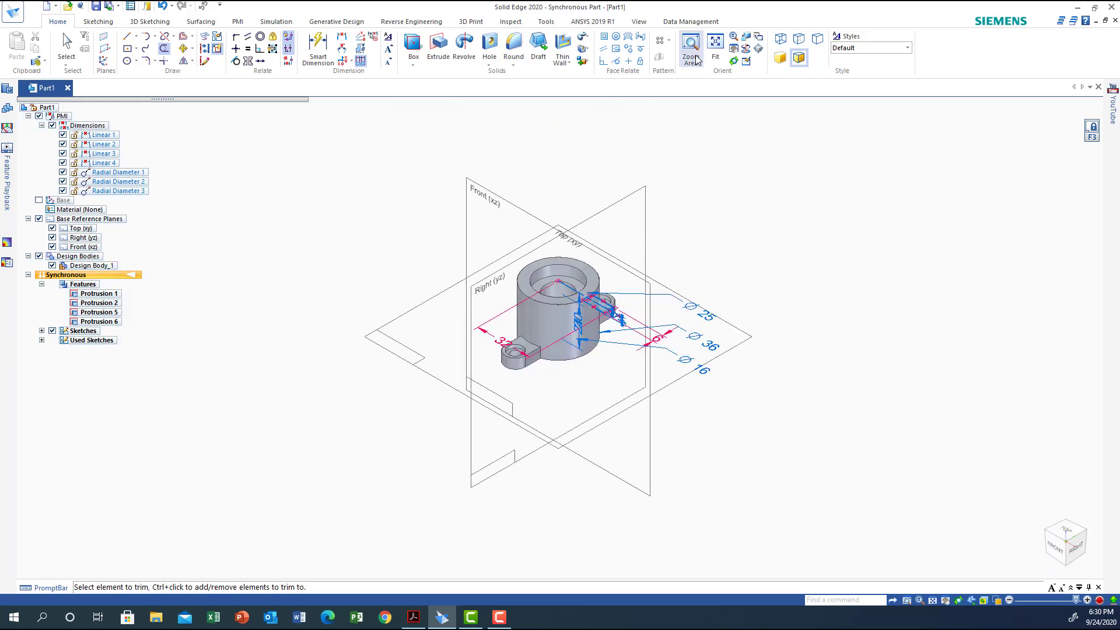
pyautogui.moveTo(484, 262); pyautogui.dragTo(644, 373)
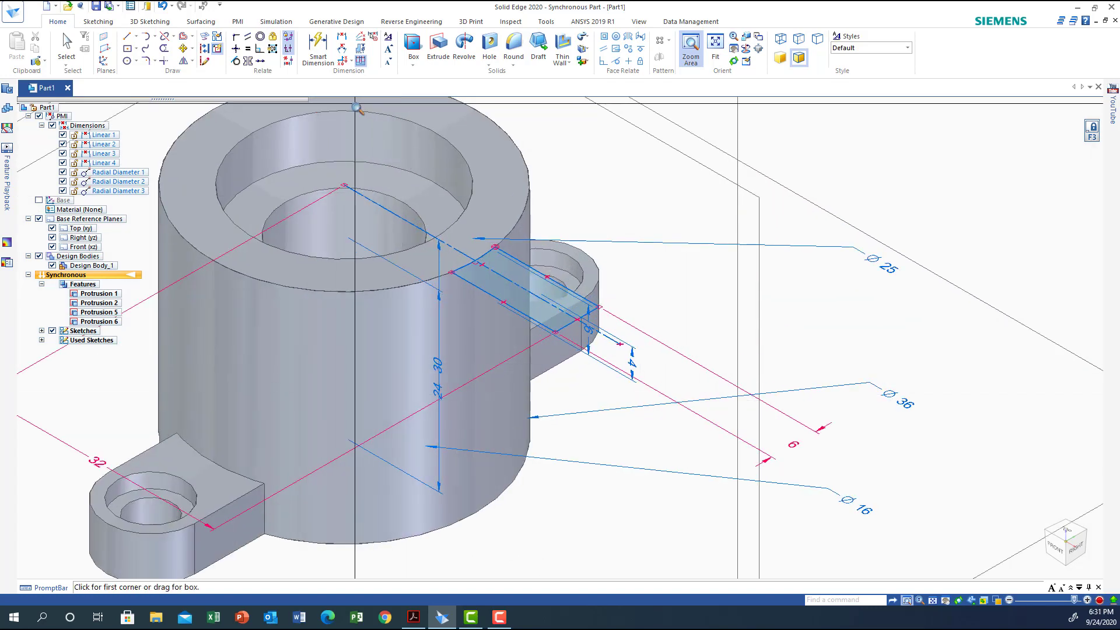
pyautogui.click(67, 46)
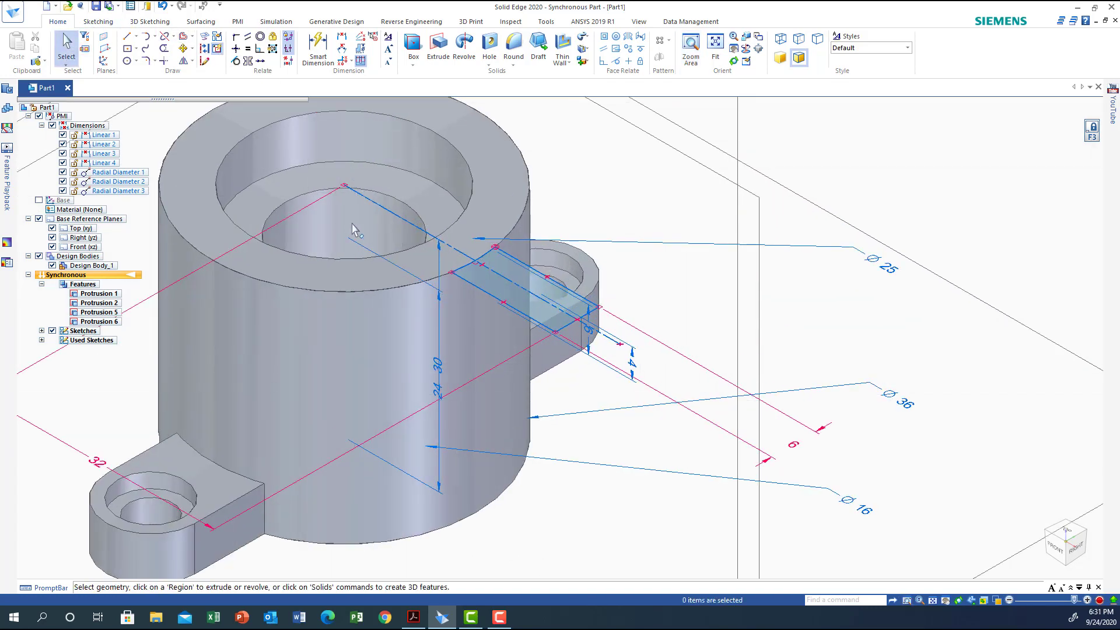
pyautogui.click(407, 223)
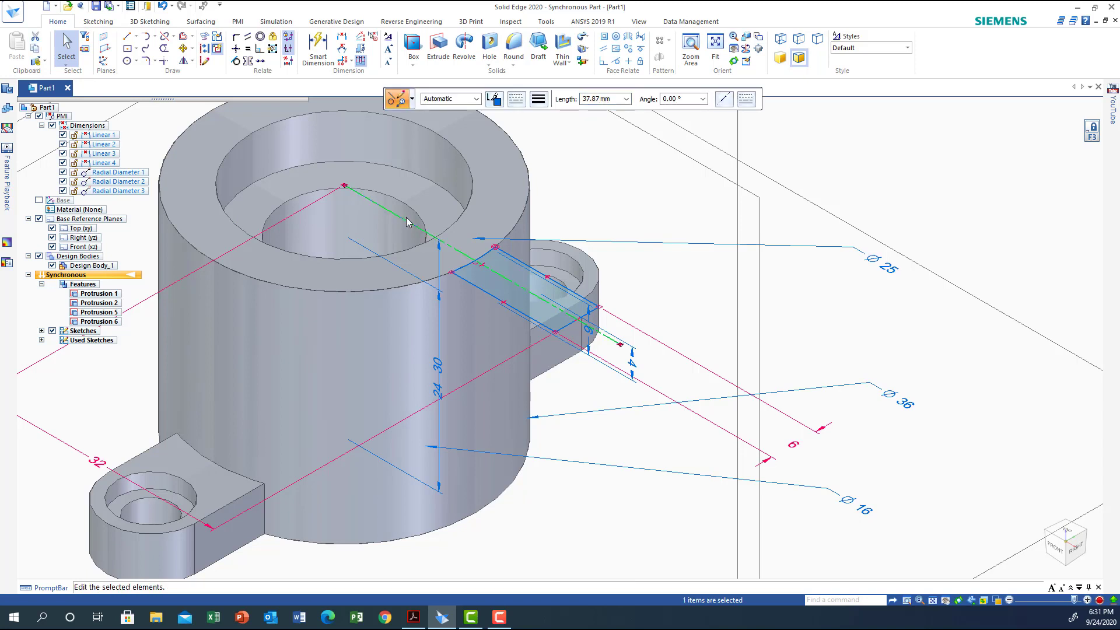
pyautogui.press('Escape')
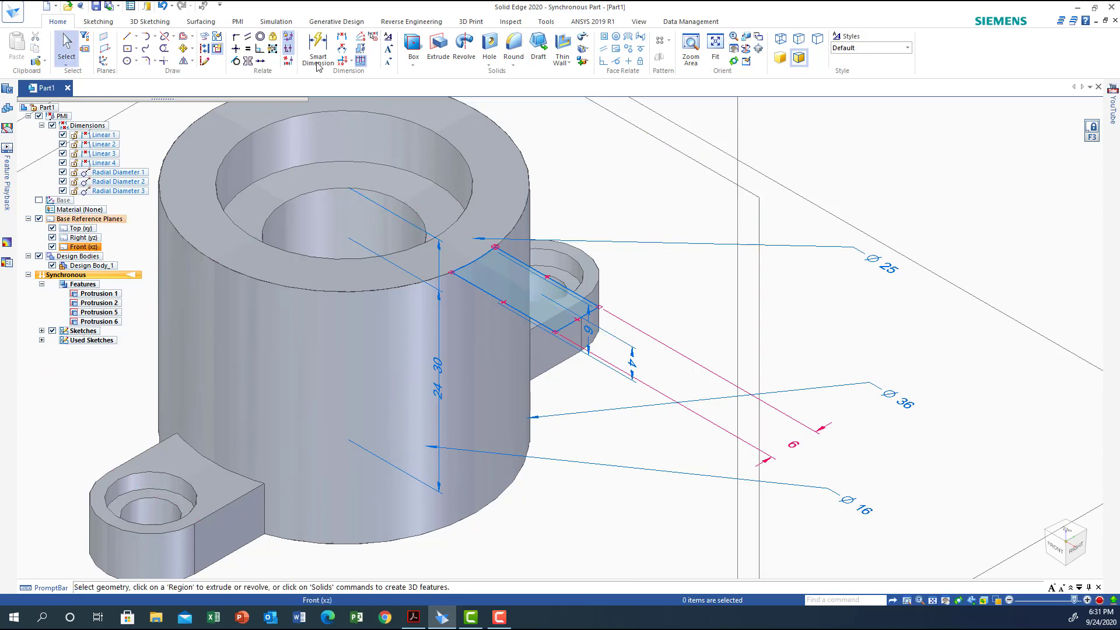
# Extrude the arm profile region 12 mm downward alongside the hub, using the Add option and Face selection
pyautogui.click(443, 46)
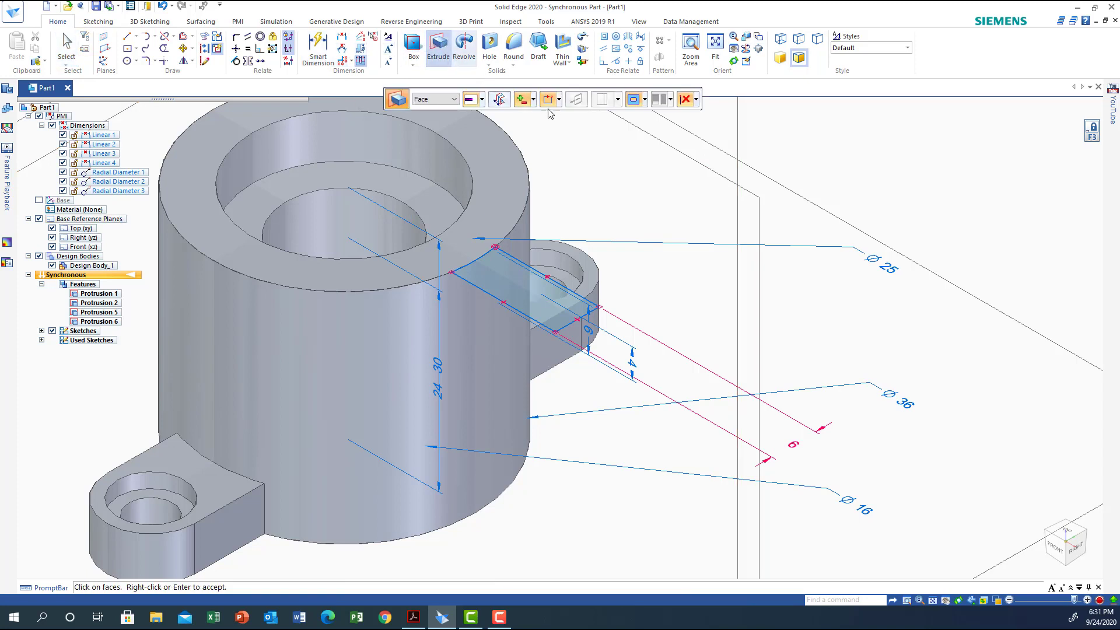
pyautogui.click(532, 99)
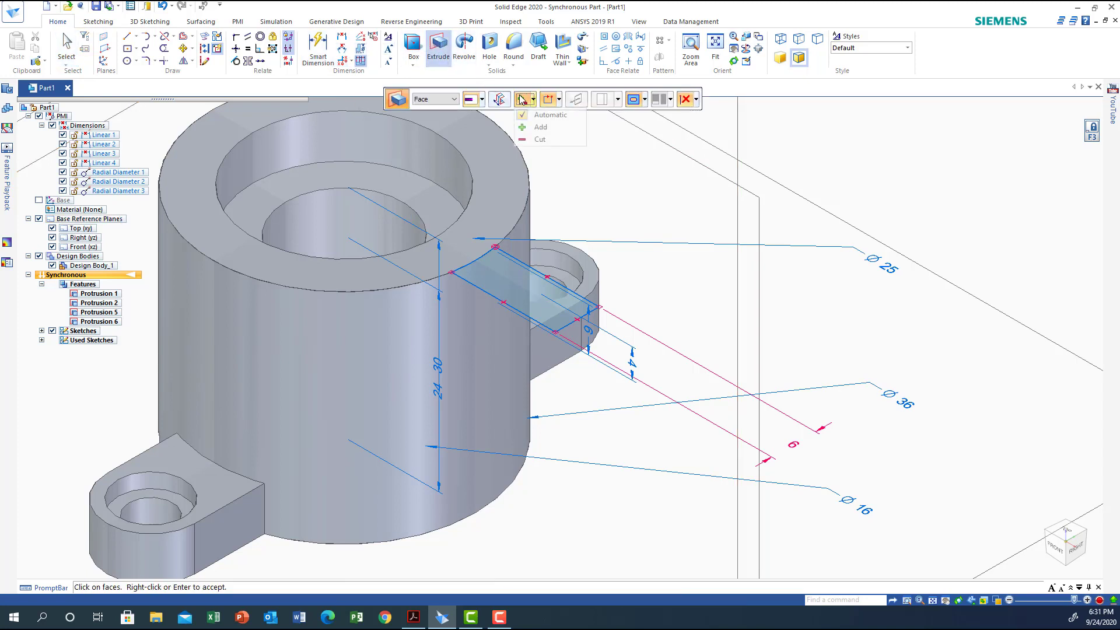
pyautogui.click(546, 125)
pyautogui.click(437, 100)
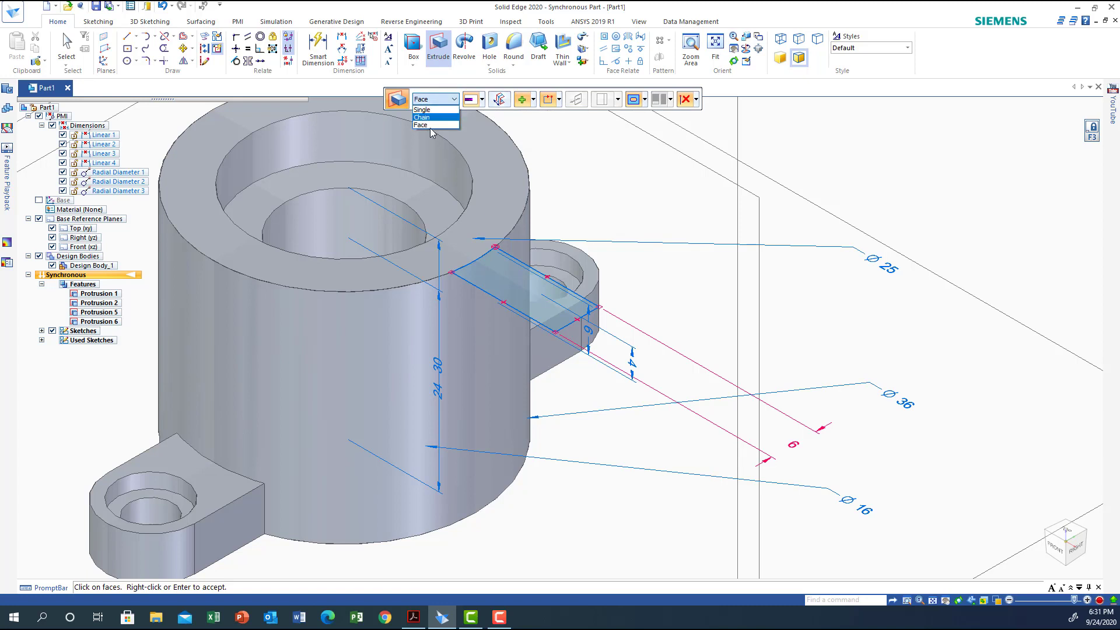
pyautogui.click(499, 276)
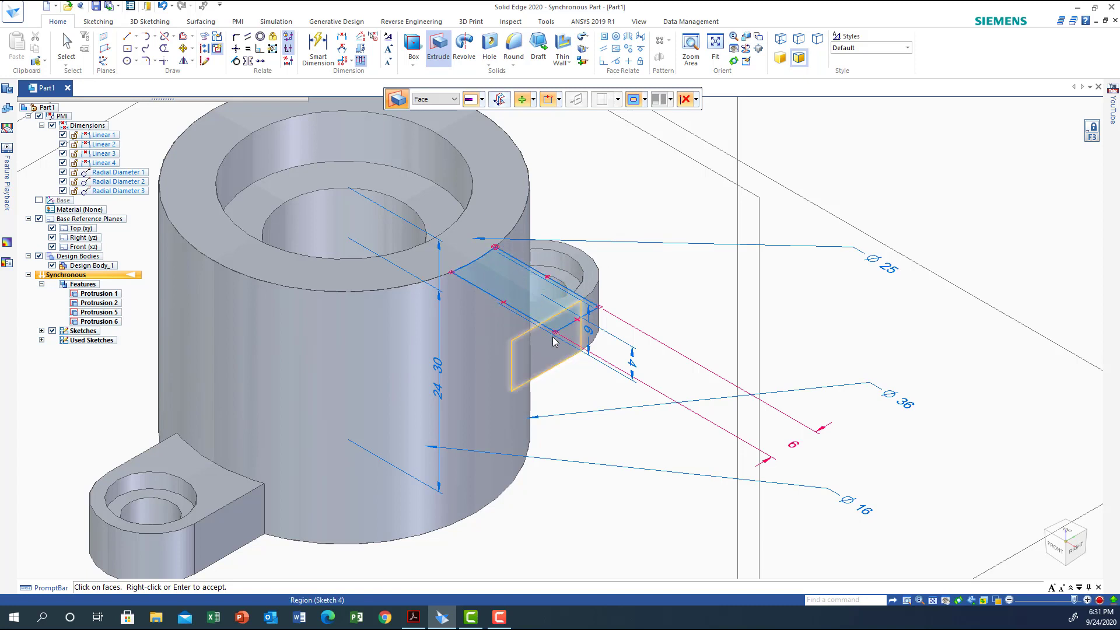
pyautogui.click(520, 292)
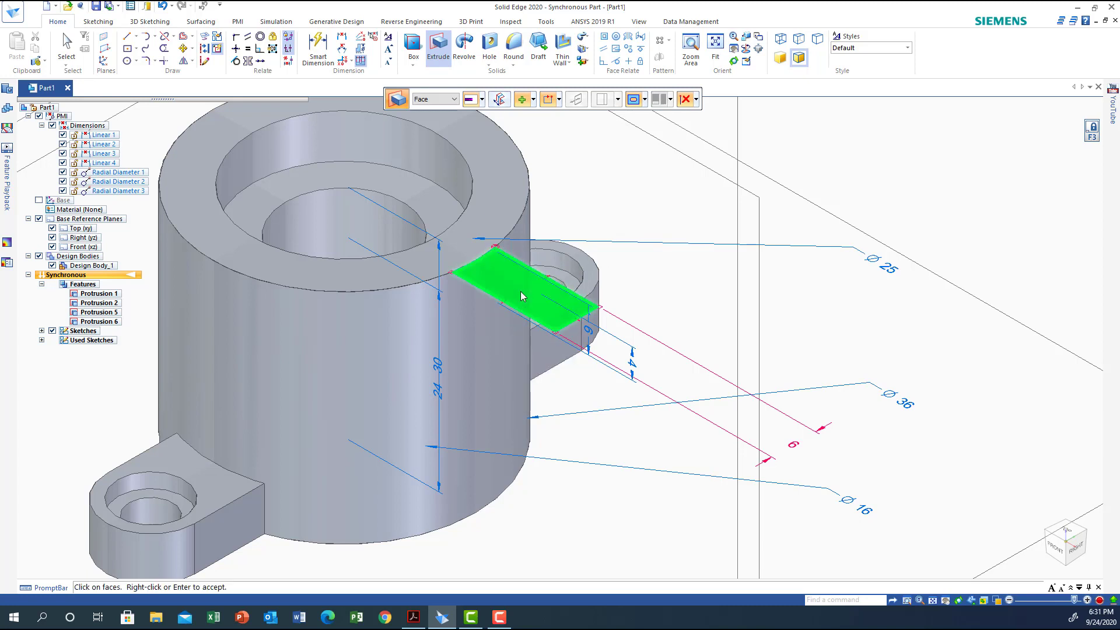
pyautogui.rightClick(521, 292)
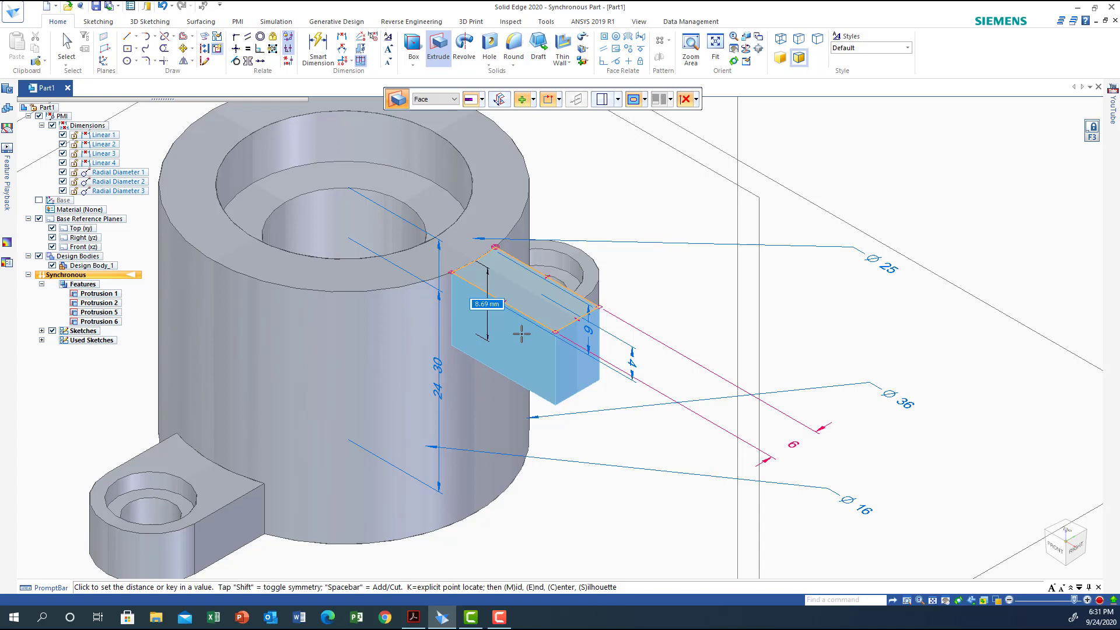
pyautogui.write('12')
pyautogui.press('Return')
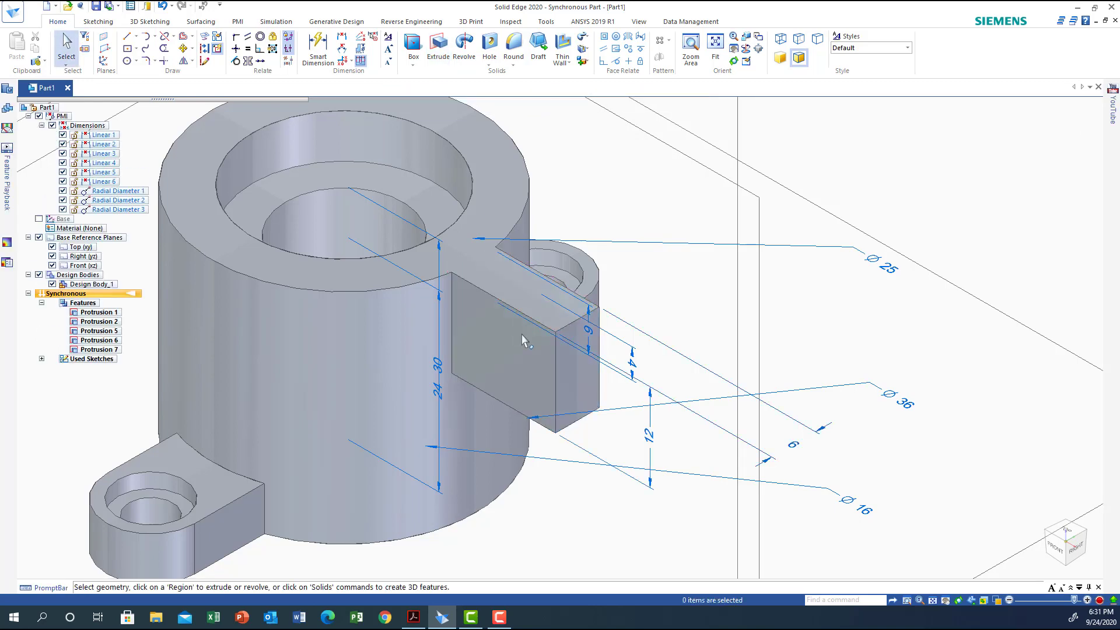
# Round the upper and lower outer end edges of the short arm with a 6 mm radius
pyautogui.hotkey('ctrl', 'f')
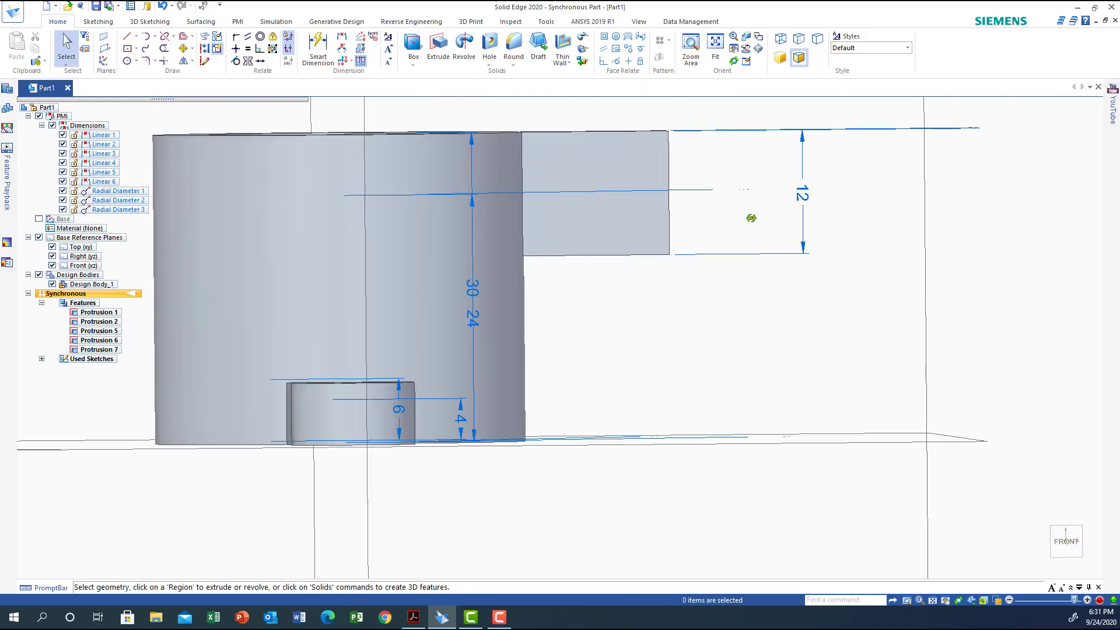
pyautogui.hotkey('ctrl', 'i')
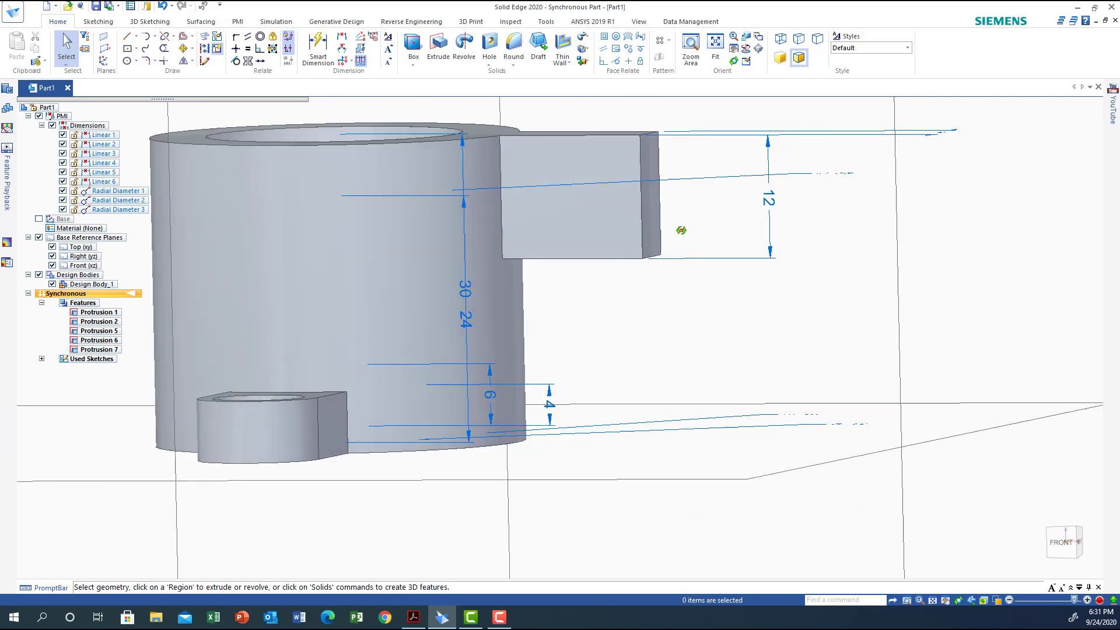
pyautogui.moveTo(707, 274); pyautogui.dragTo(723, 265, button='middle')
pyautogui.scroll(2, 723, 265)
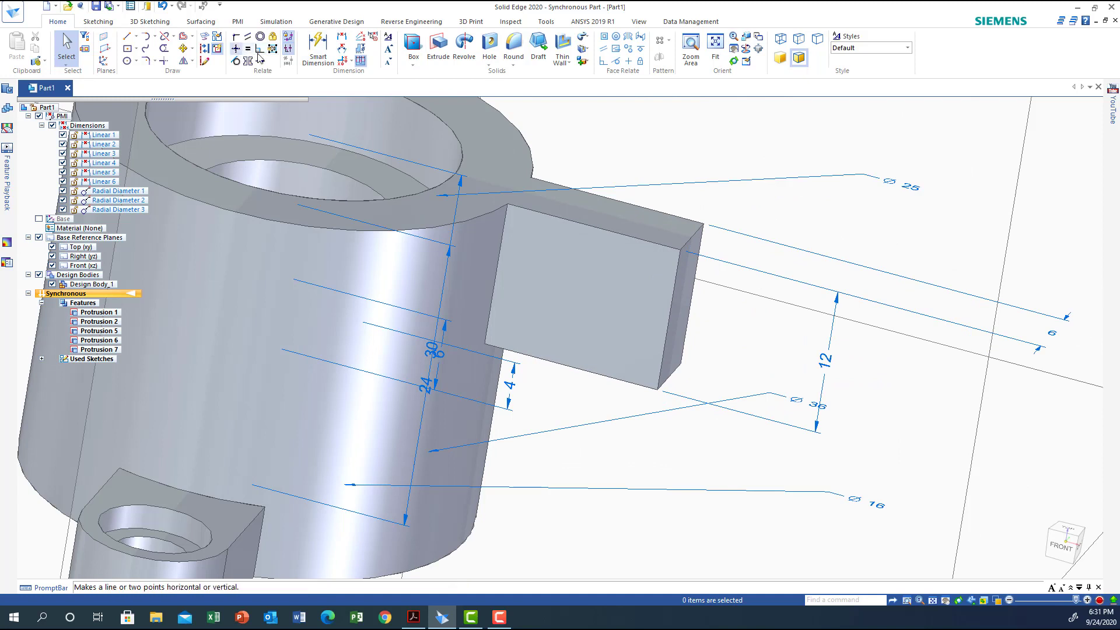
pyautogui.click(515, 50)
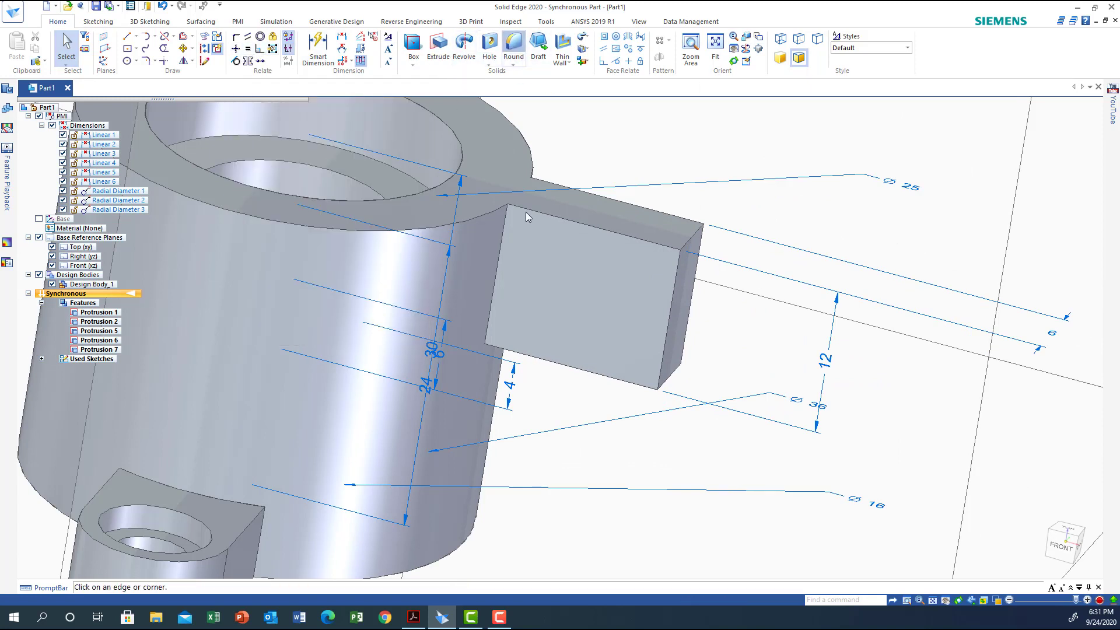
pyautogui.click(693, 241)
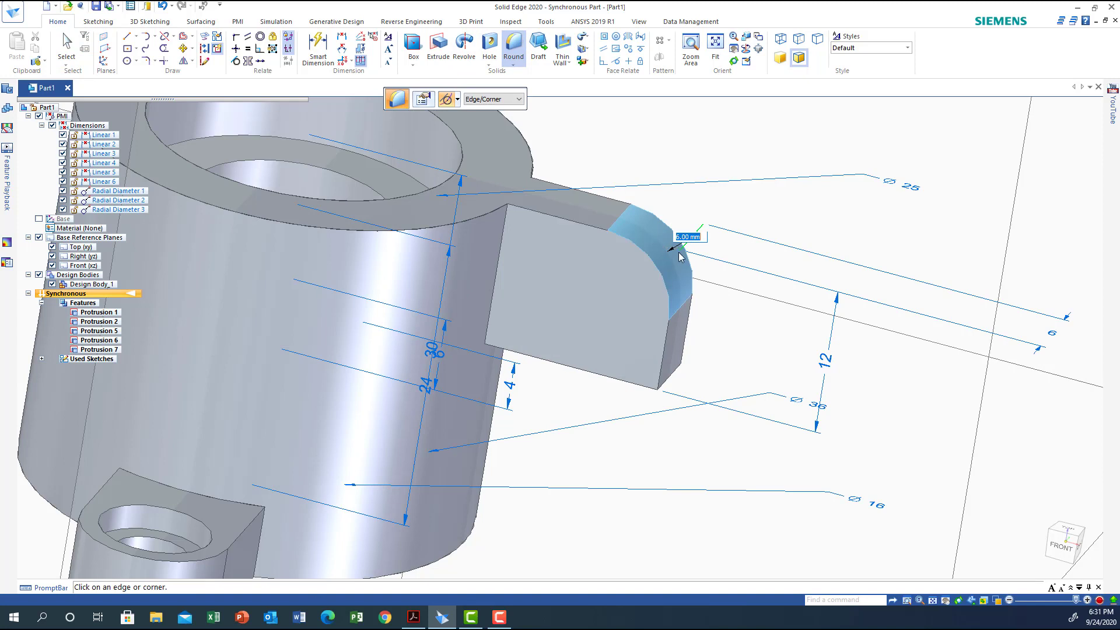
pyautogui.click(667, 380)
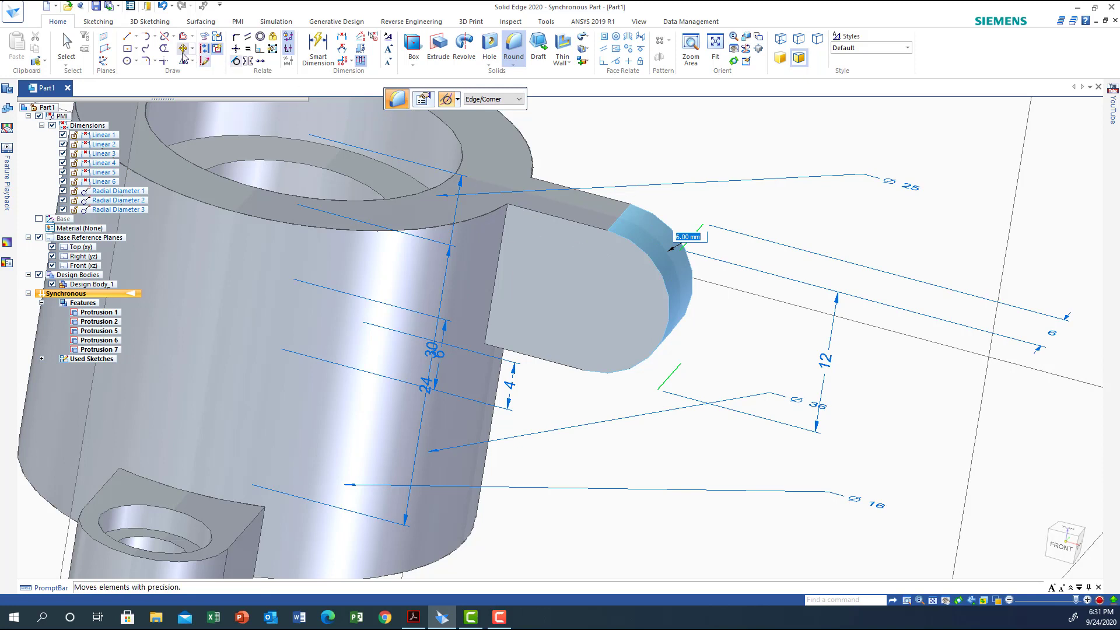
# Lock sketching to the short arm's side face and draw a 6 mm diameter circle concentric with its rounded end
pyautogui.click(133, 62)
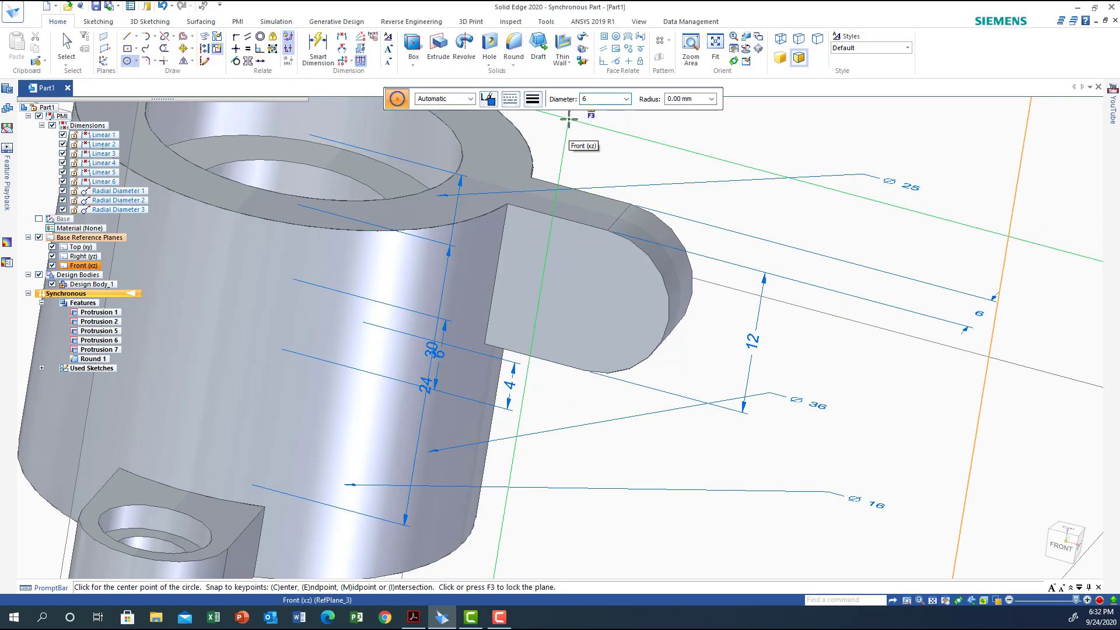
pyautogui.press('Return')
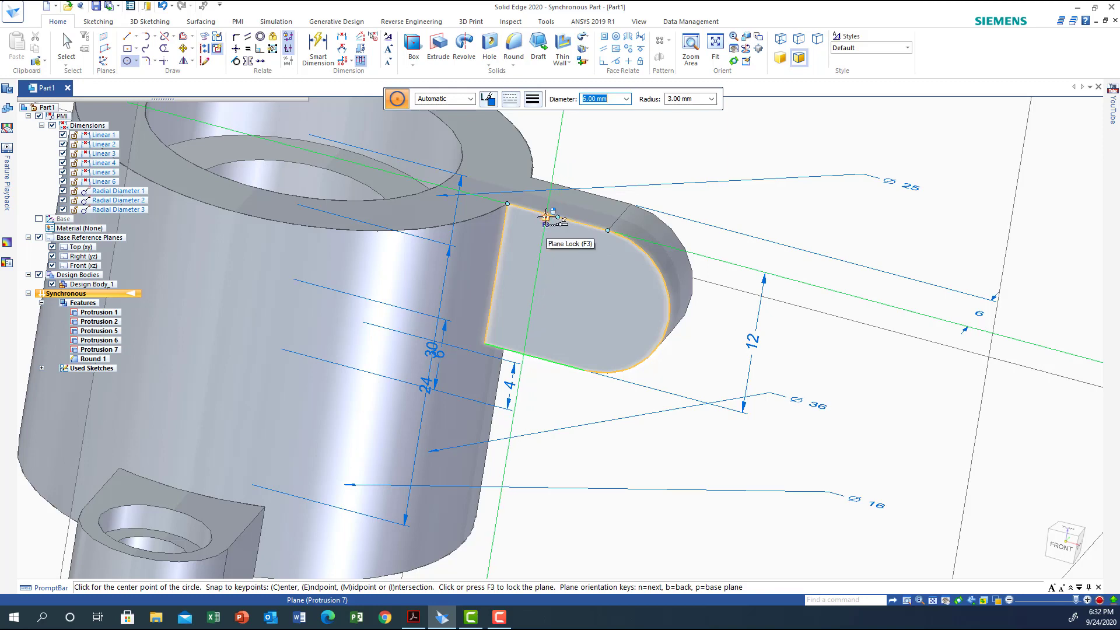
pyautogui.press('F3')
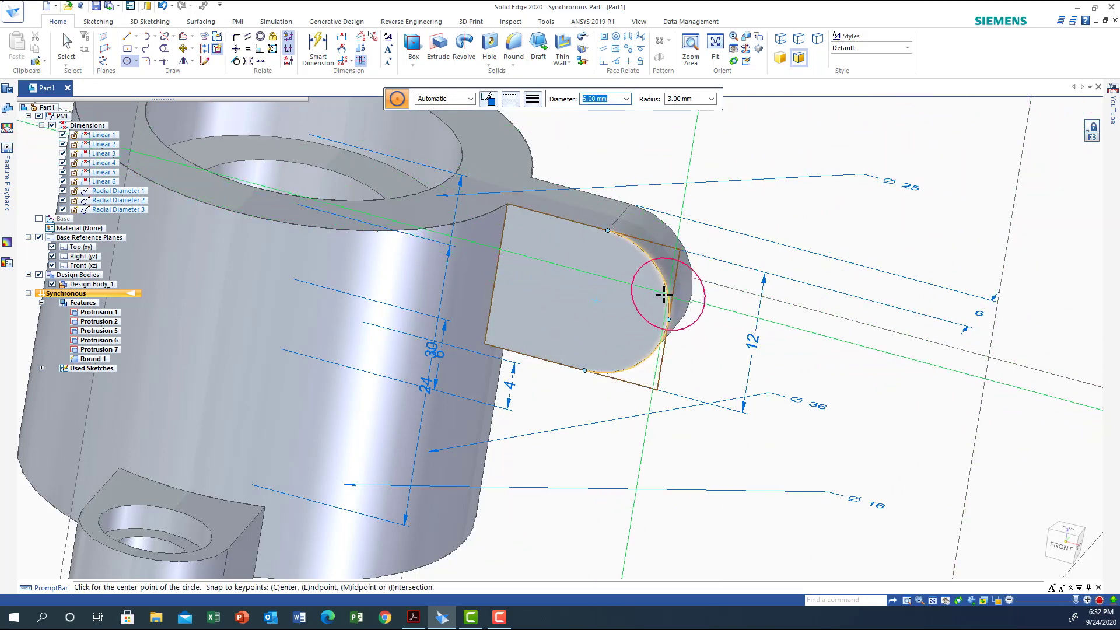
pyautogui.click(594, 299)
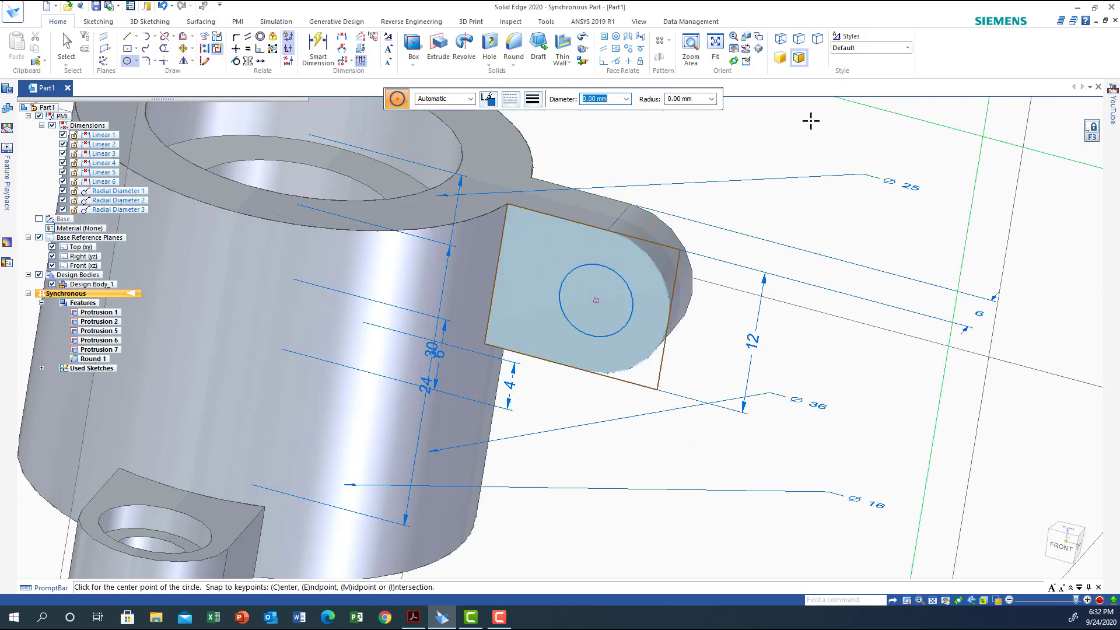
# Extrude the circle as a cut all the way through the short arm, using Chain selection and the Cut option
pyautogui.click(442, 45)
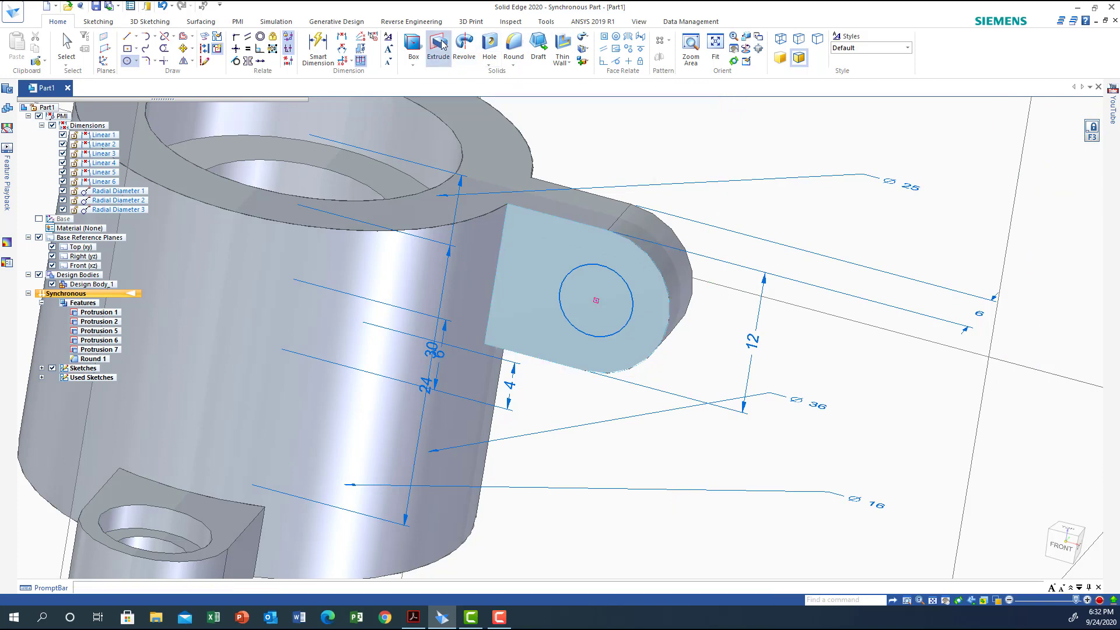
pyautogui.click(533, 99)
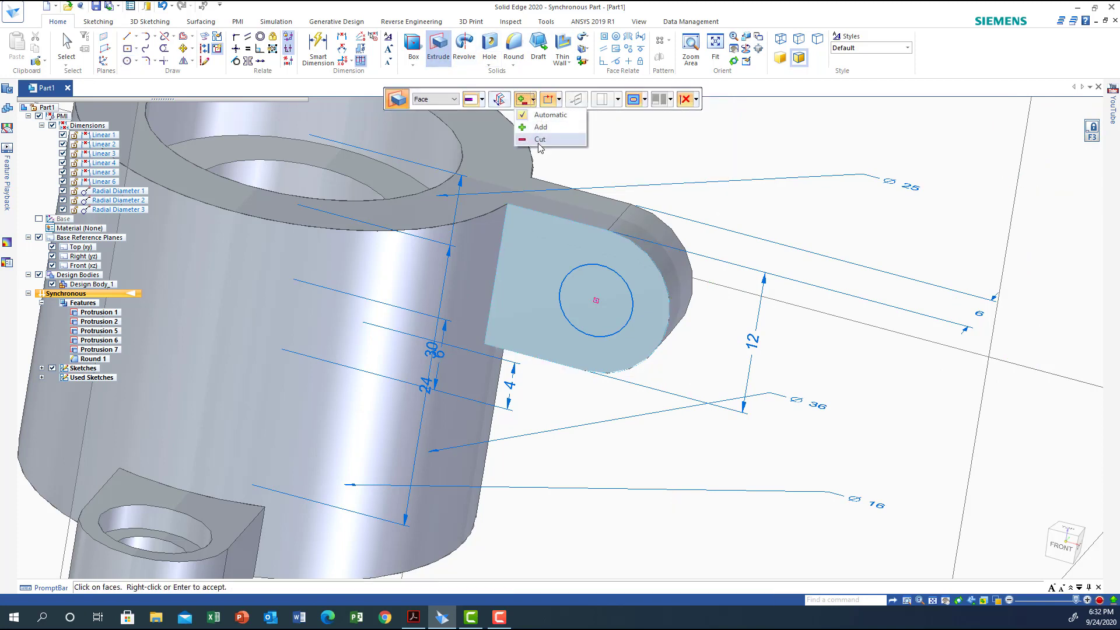
pyautogui.click(538, 144)
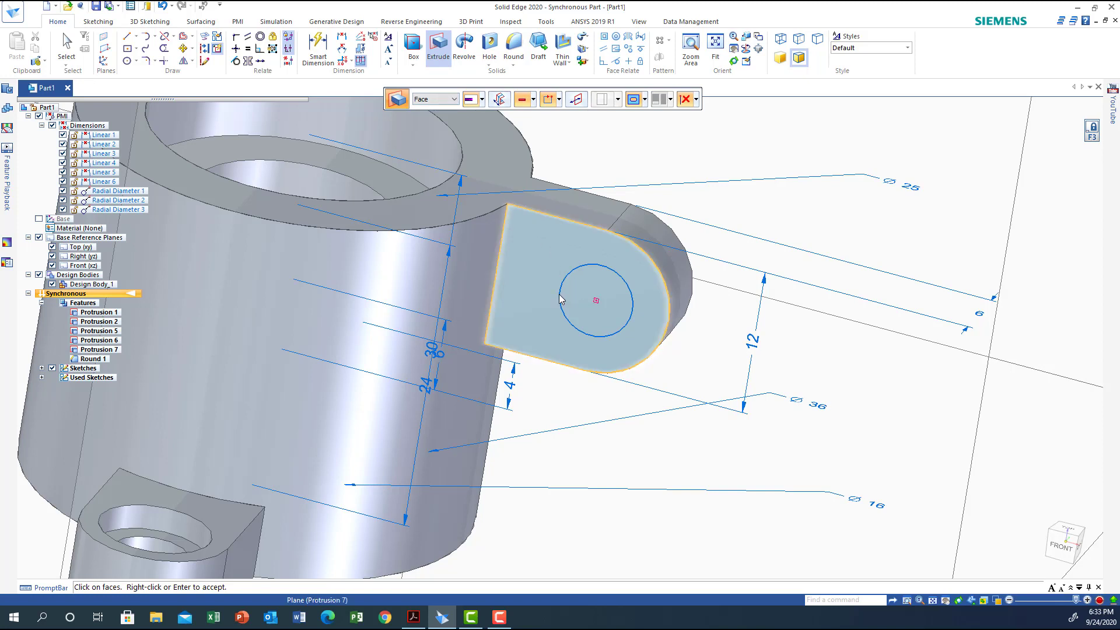
pyautogui.click(453, 99)
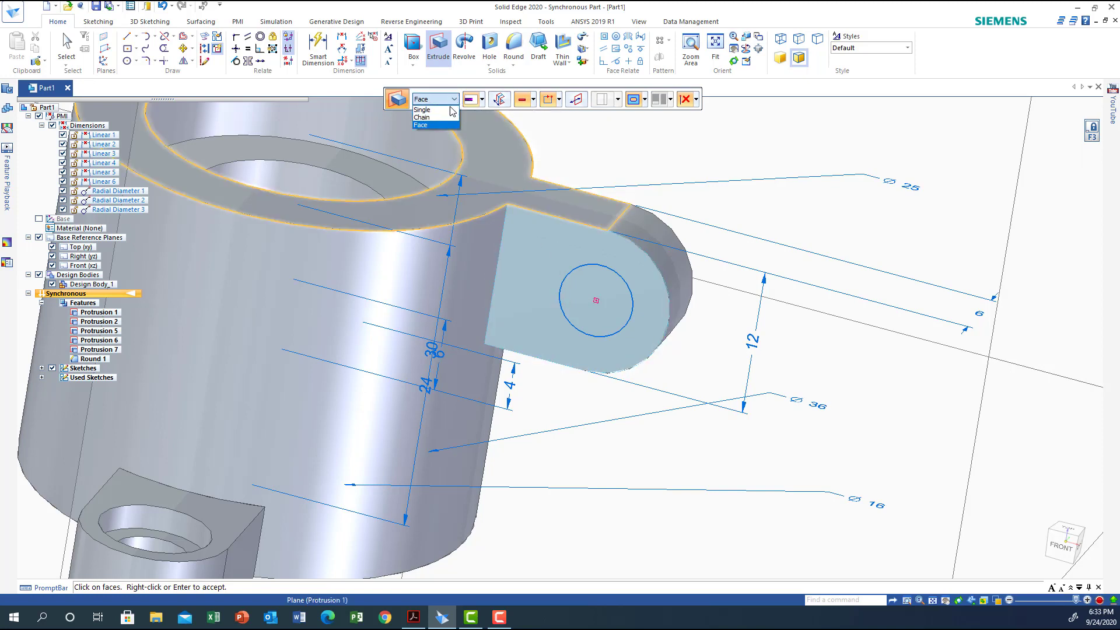
pyautogui.click(422, 118)
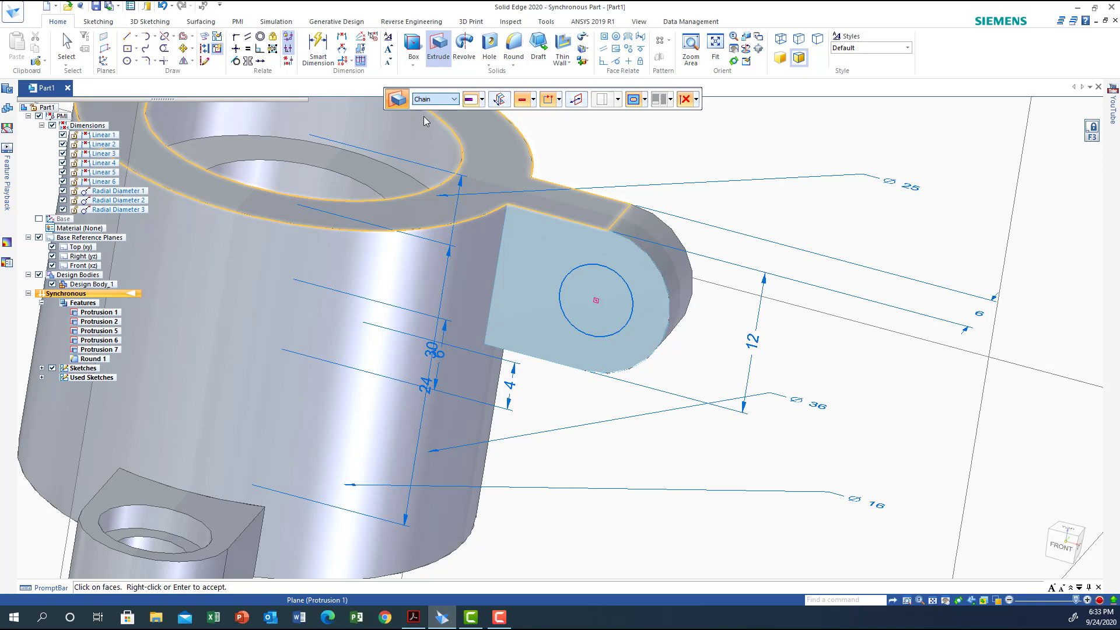
pyautogui.click(581, 272)
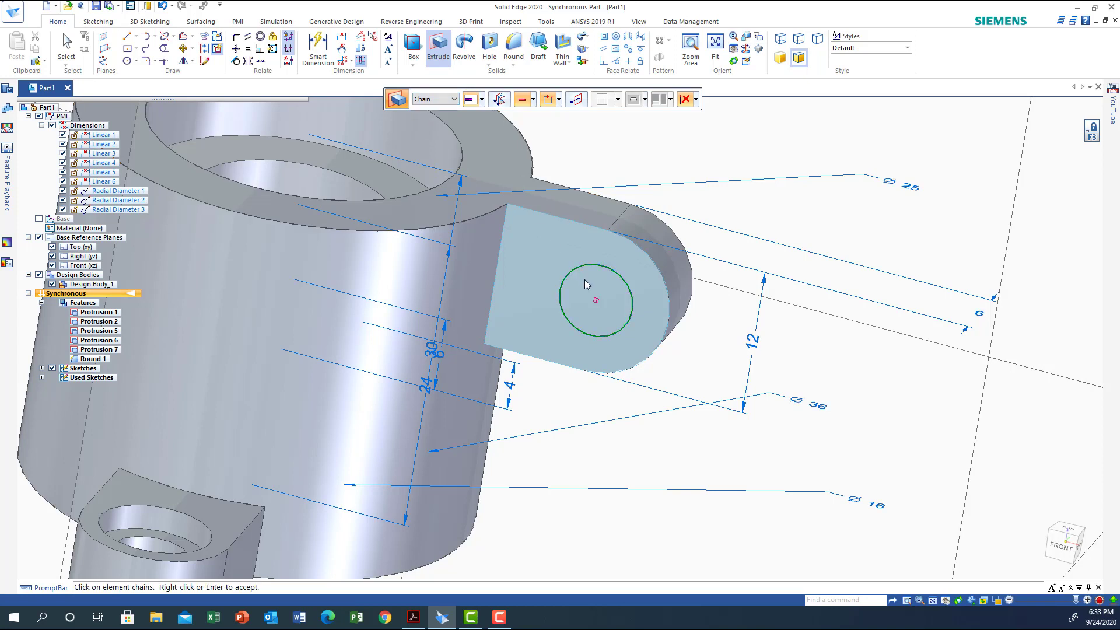
pyautogui.rightClick(584, 279)
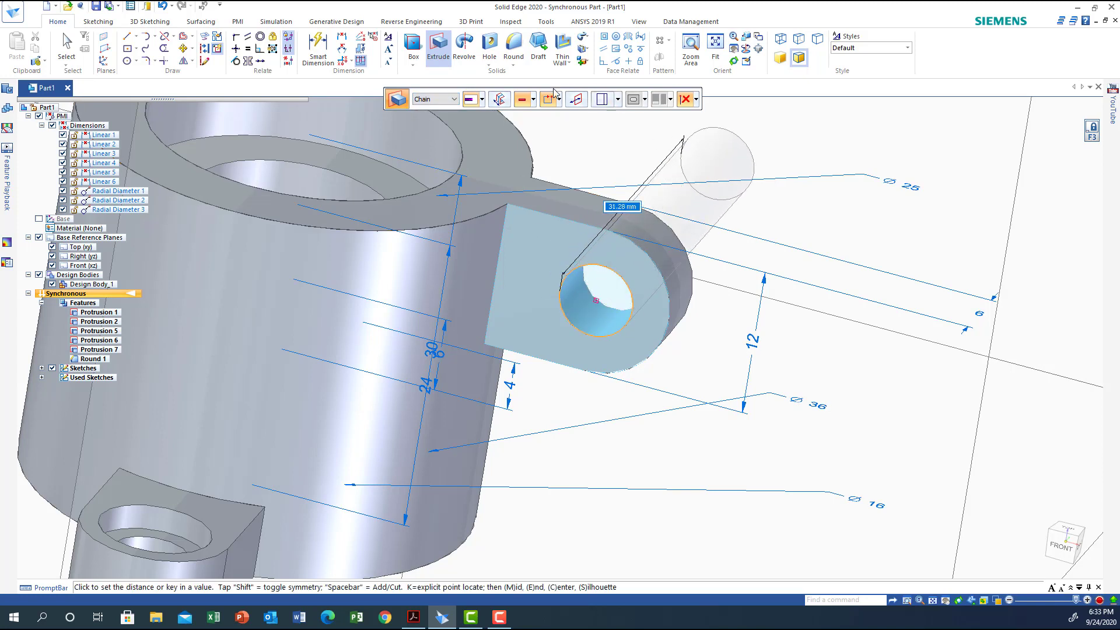
pyautogui.click(482, 100)
pyautogui.click(501, 140)
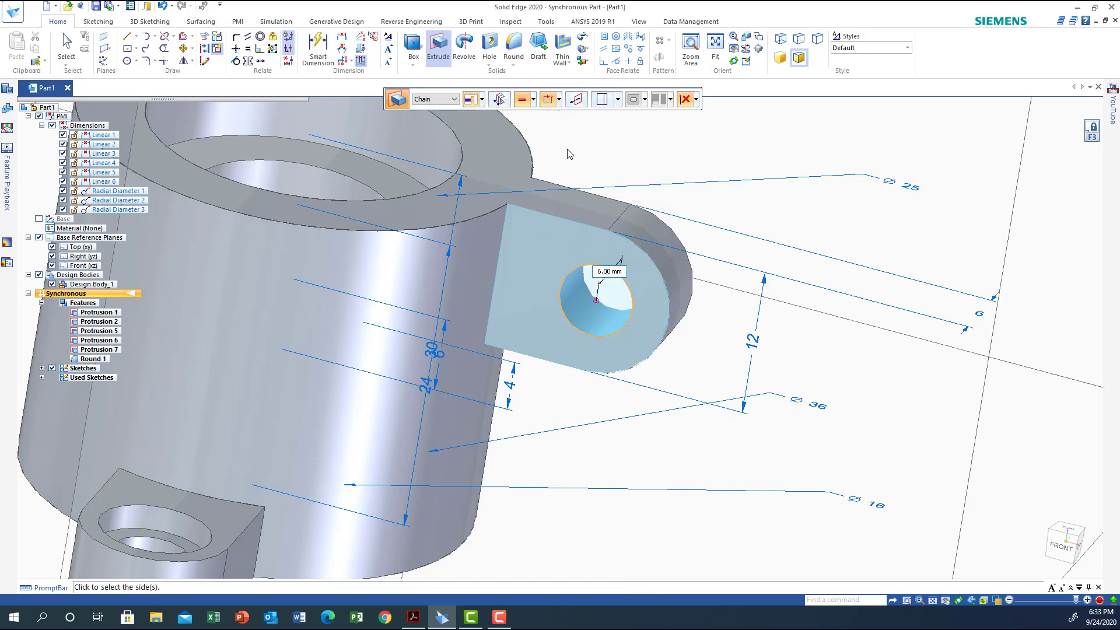
pyautogui.click(645, 155)
pyautogui.moveTo(616, 432)
pyautogui.mouseDown(button='middle')
pyautogui.moveTo(663, 387)
pyautogui.moveTo(663, 400)
pyautogui.moveTo(575, 453)
pyautogui.moveTo(477, 440)
pyautogui.moveTo(544, 414)
pyautogui.moveTo(642, 405)
pyautogui.moveTo(692, 435)
pyautogui.moveTo(620, 484)
pyautogui.moveTo(572, 383)
pyautogui.moveTo(531, 340)
pyautogui.moveTo(632, 448)
pyautogui.mouseUp(button='middle')
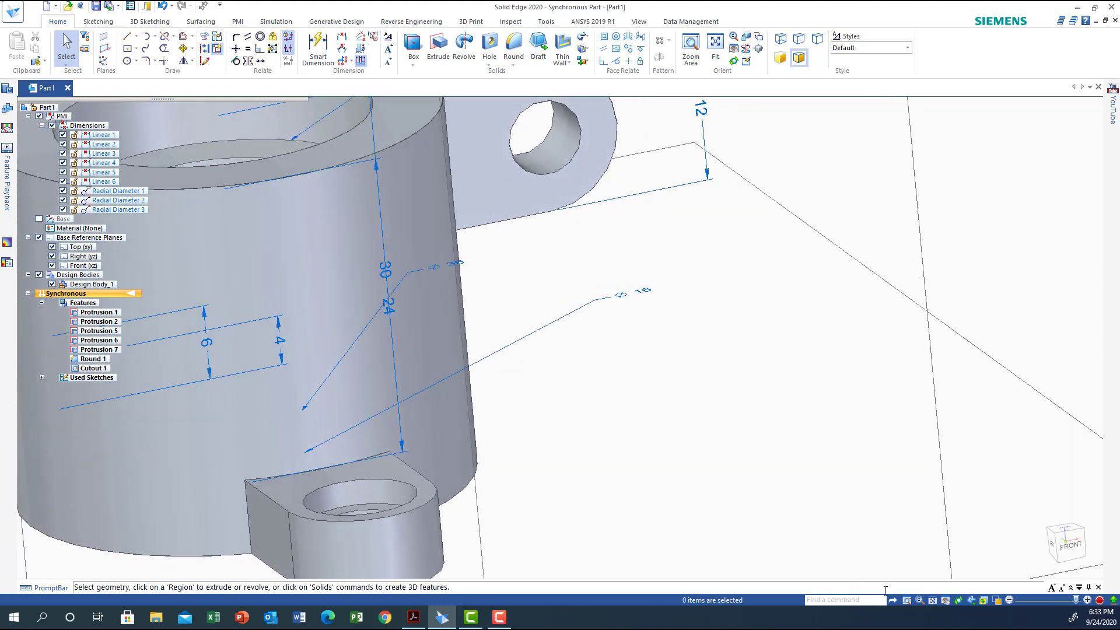
pyautogui.click(1045, 566)
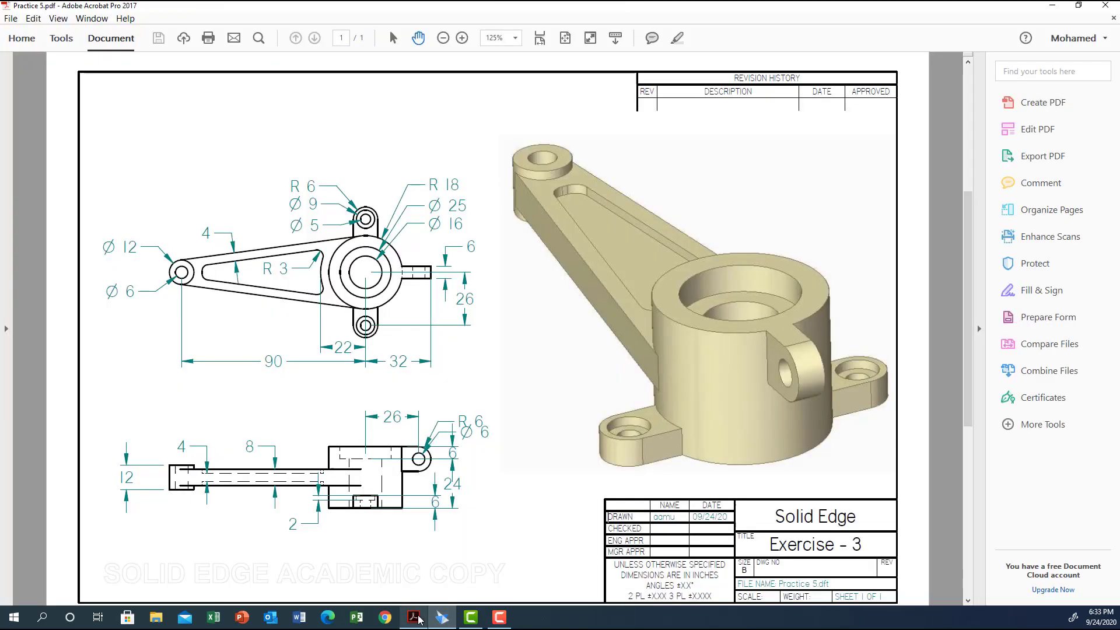
# Consult the Practice 5 PDF drawing in Adobe Acrobat, return to Solid Edge, and hide the Front (xz) and Right (yz) reference planes
pyautogui.click(412, 617)
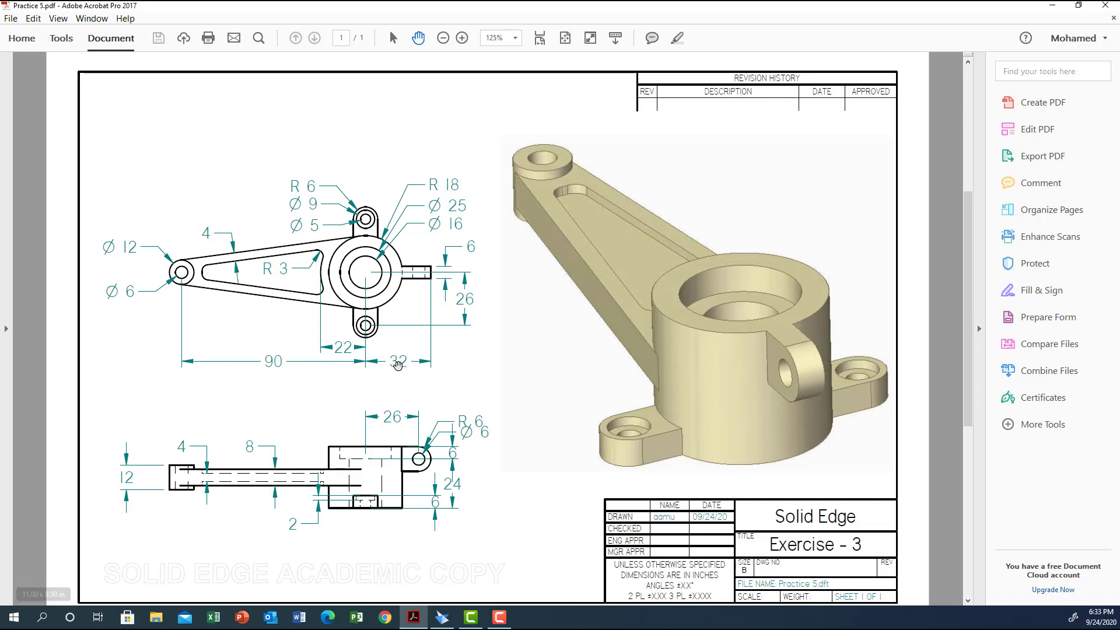
pyautogui.click(442, 618)
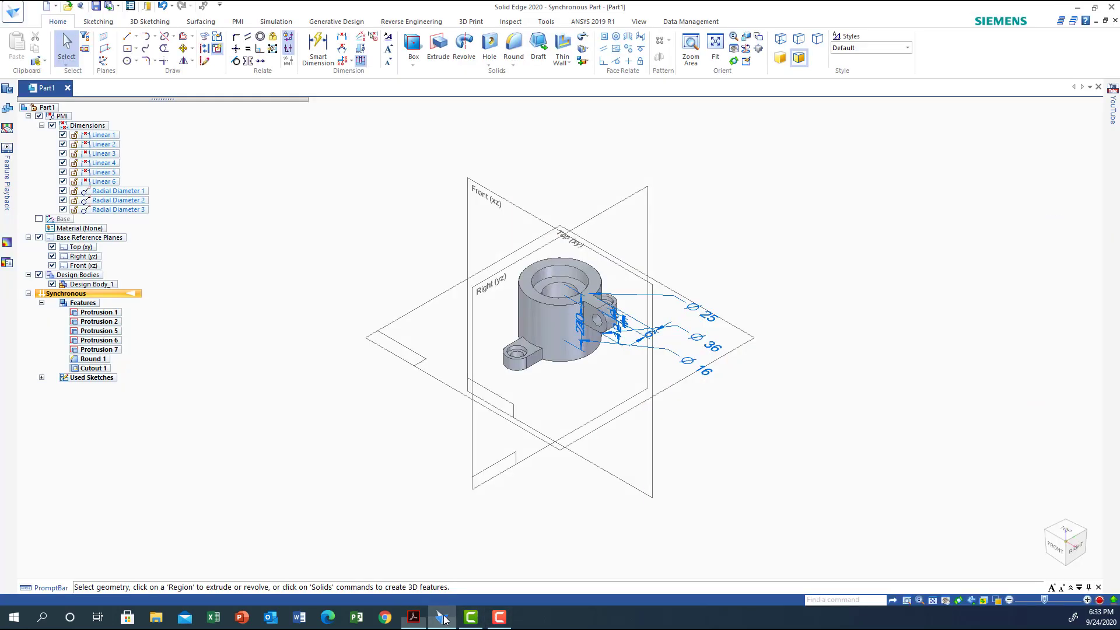
pyautogui.click(52, 266)
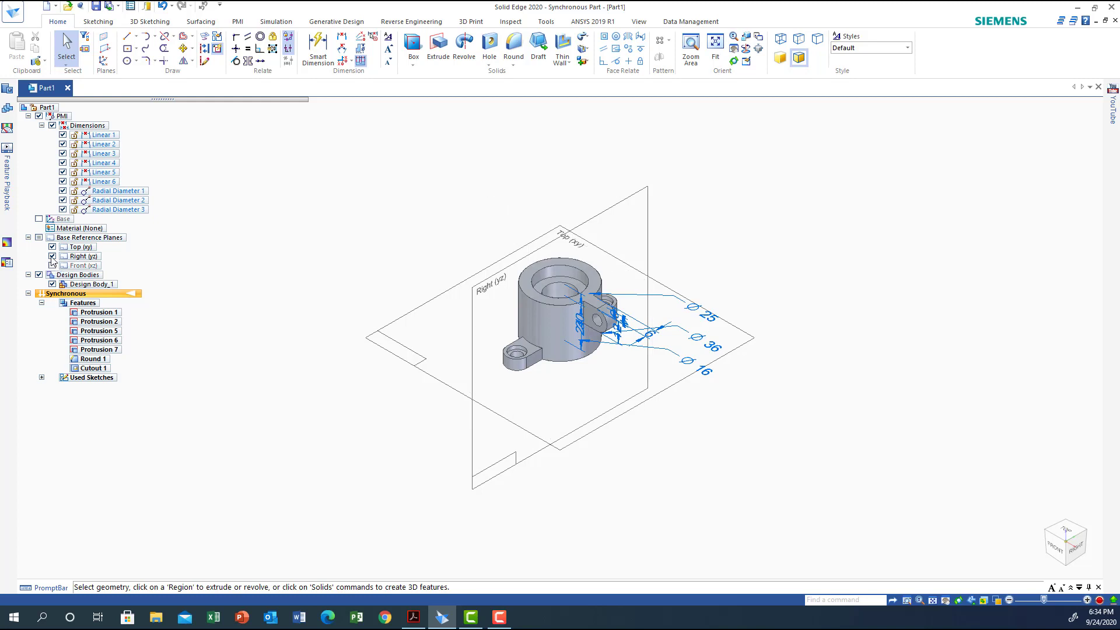
pyautogui.click(52, 256)
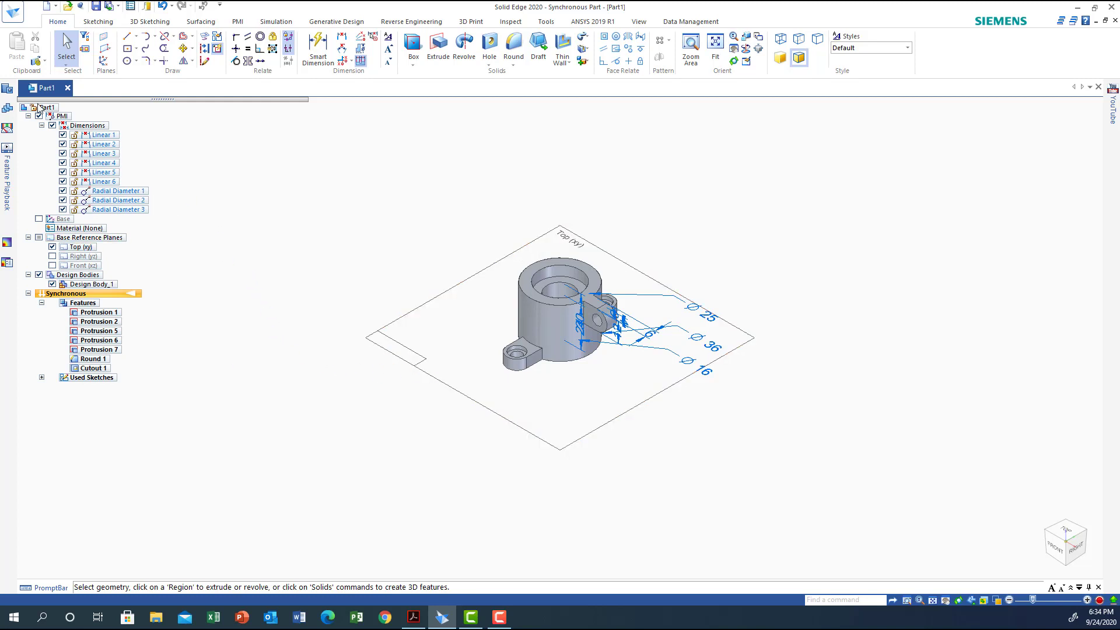
# Create a reference plane coincident with the Top (xy) plane and move it up to the hub's mid-height
pyautogui.click(104, 38)
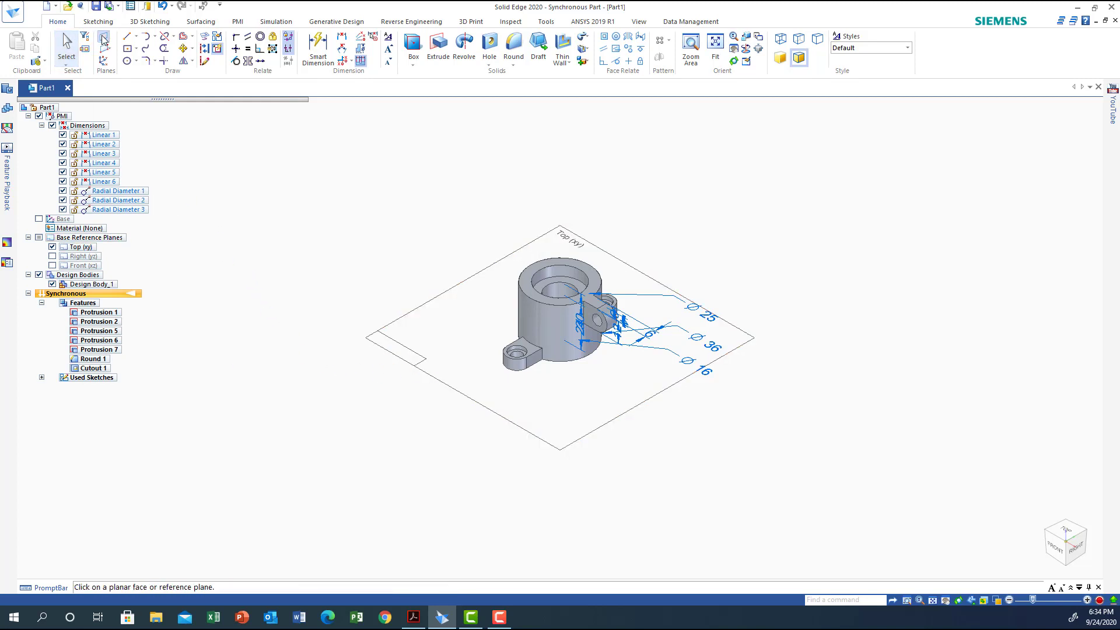
pyautogui.click(381, 333)
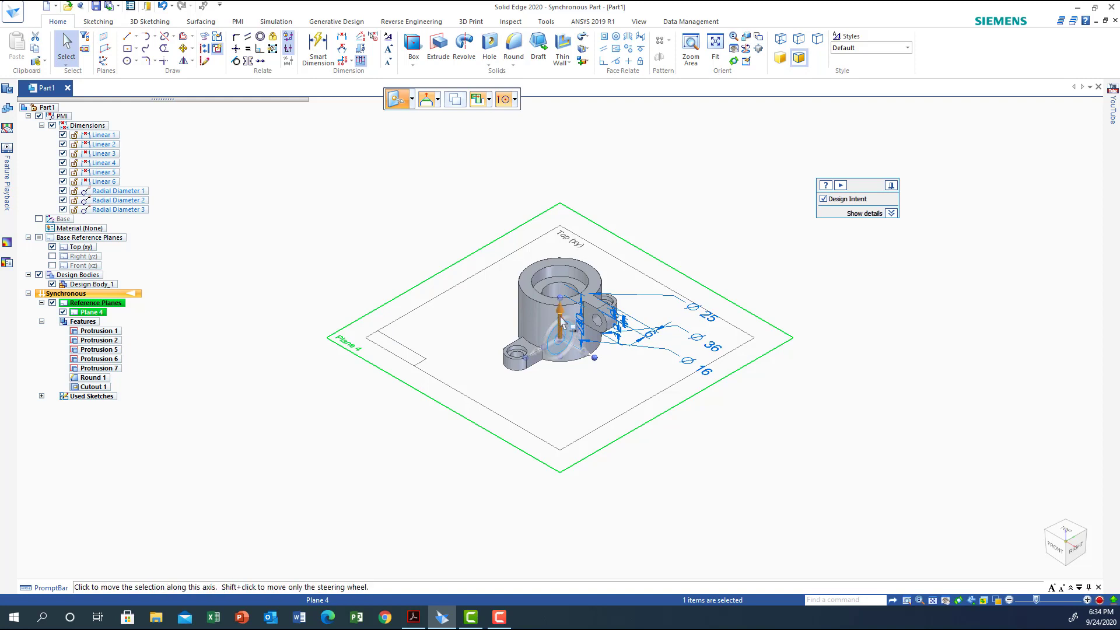
pyautogui.click(562, 322)
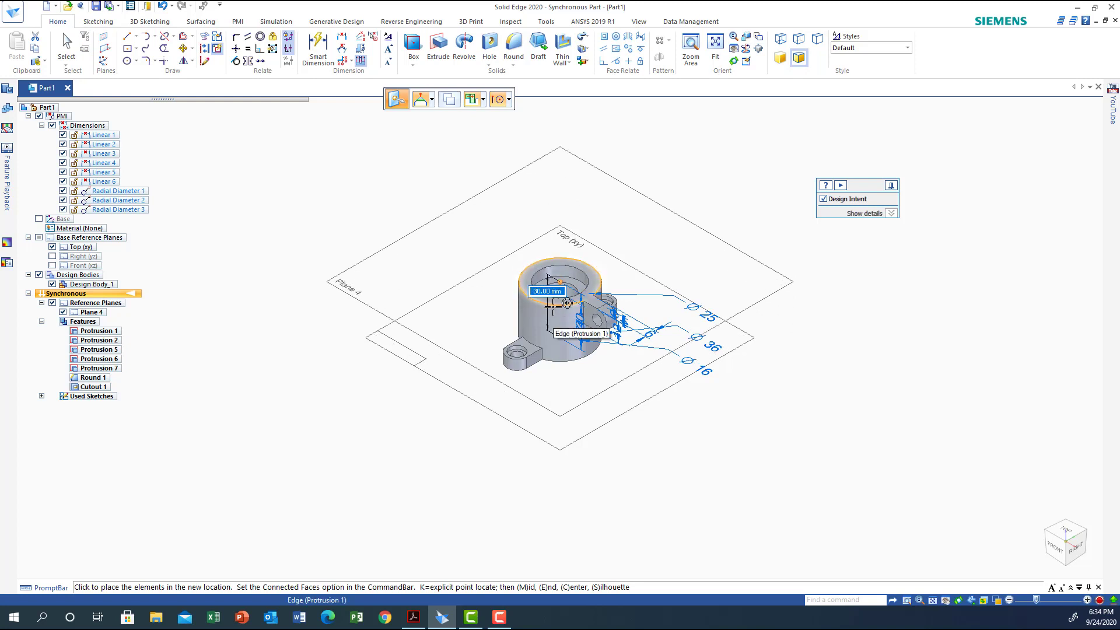
pyautogui.write('15')
pyautogui.press('Return')
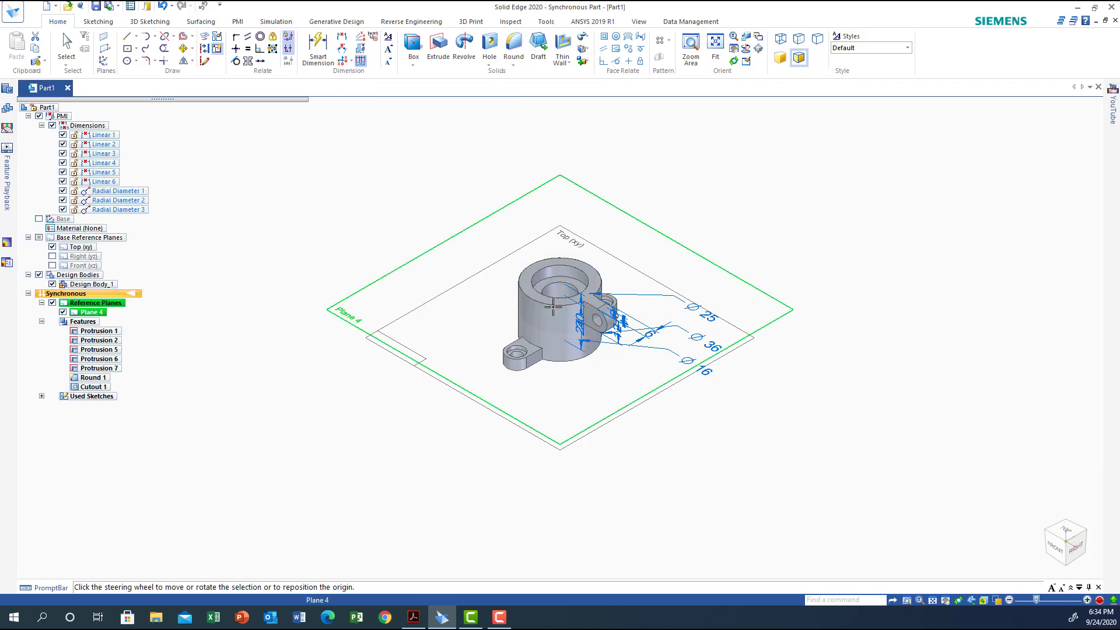
# Start the circle sketch and lock it to the reference plane at the hub's mid-height
pyautogui.moveTo(838, 445); pyautogui.dragTo(906, 474, button='middle')
pyautogui.moveTo(912, 469); pyautogui.dragTo(920, 467, button='middle')
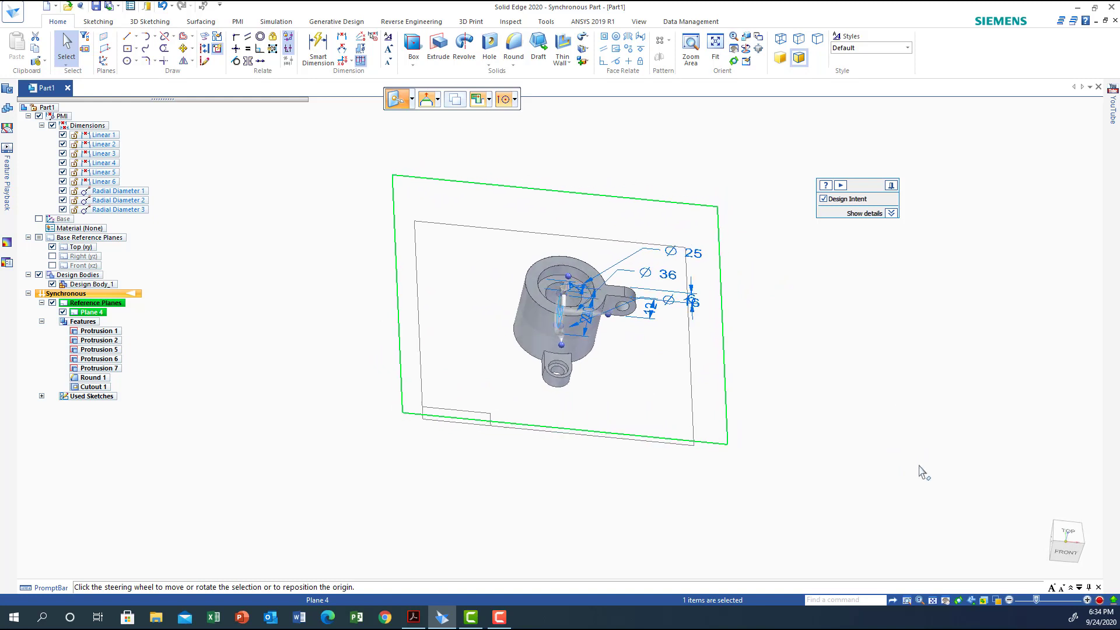
pyautogui.scroll(2, 922, 469)
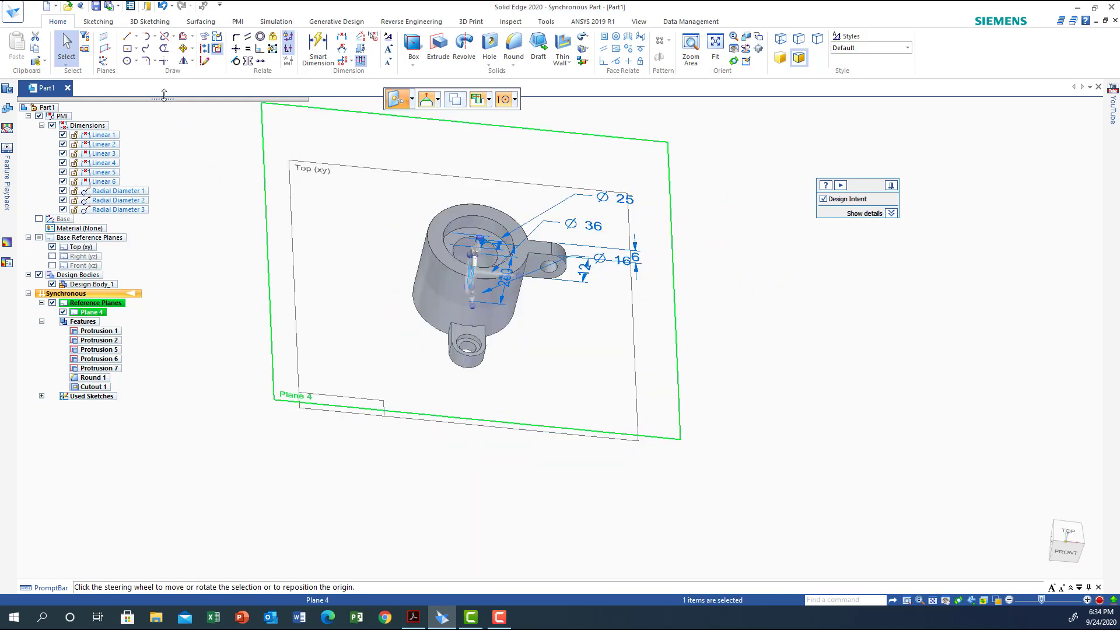
pyautogui.click(127, 61)
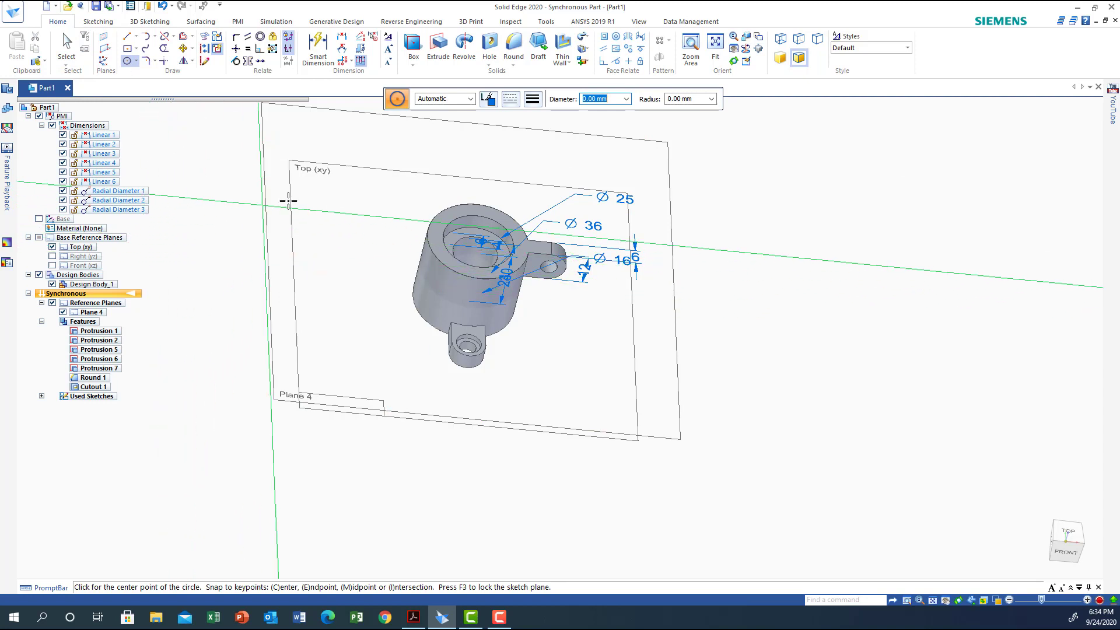
pyautogui.moveTo(828, 352); pyautogui.dragTo(833, 345, button='middle')
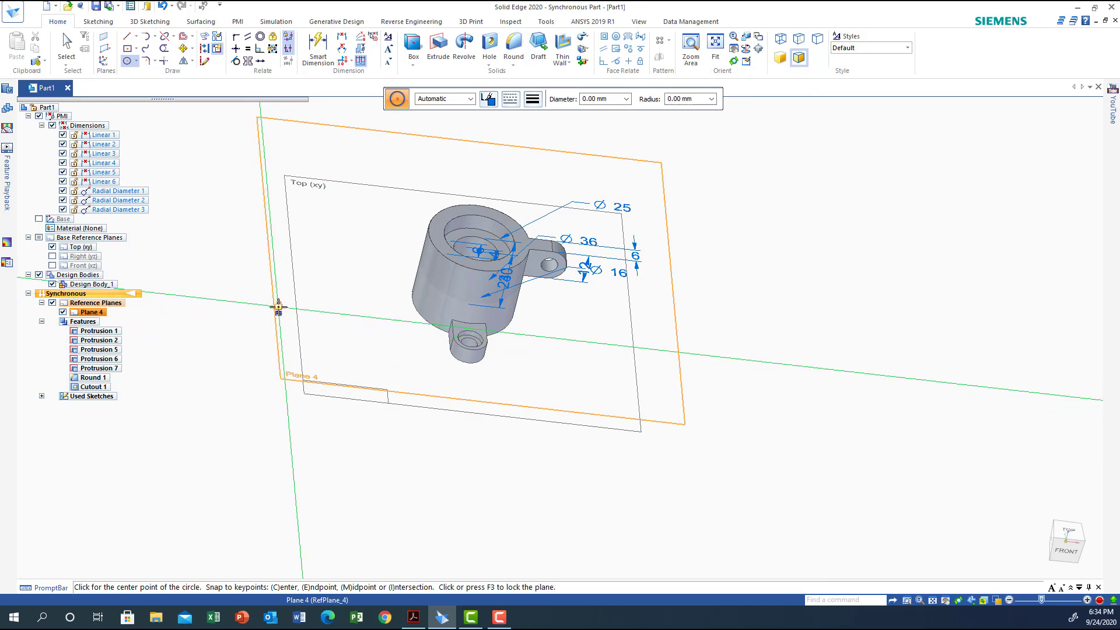
pyautogui.press('F3')
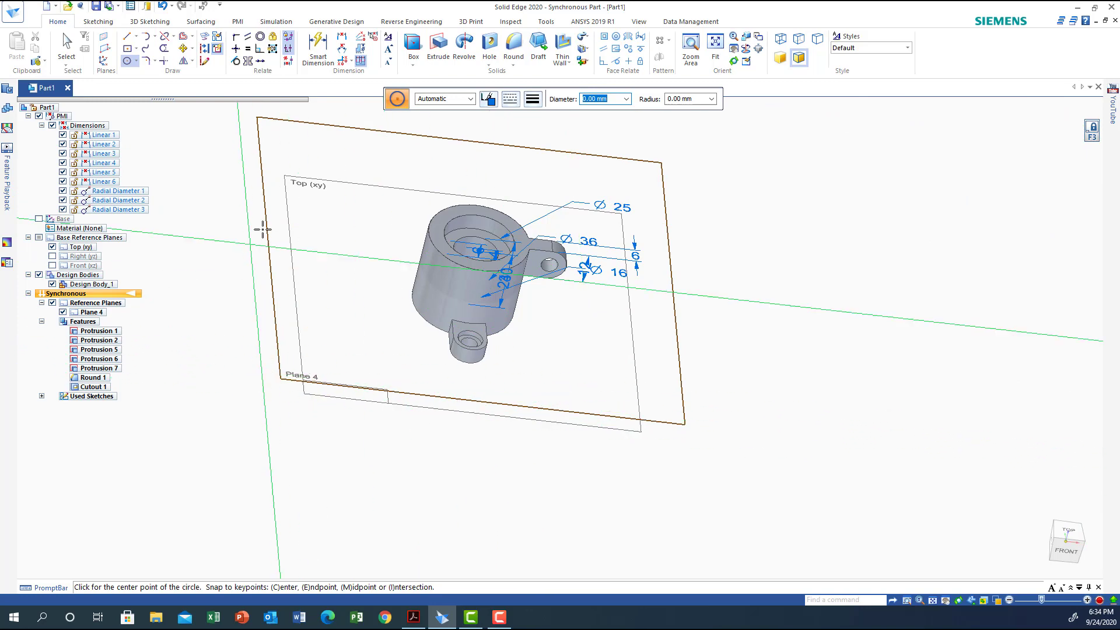
# Draw a circle centred on the hub and passing through its 36 mm diameter outer edge
pyautogui.click(1066, 530)
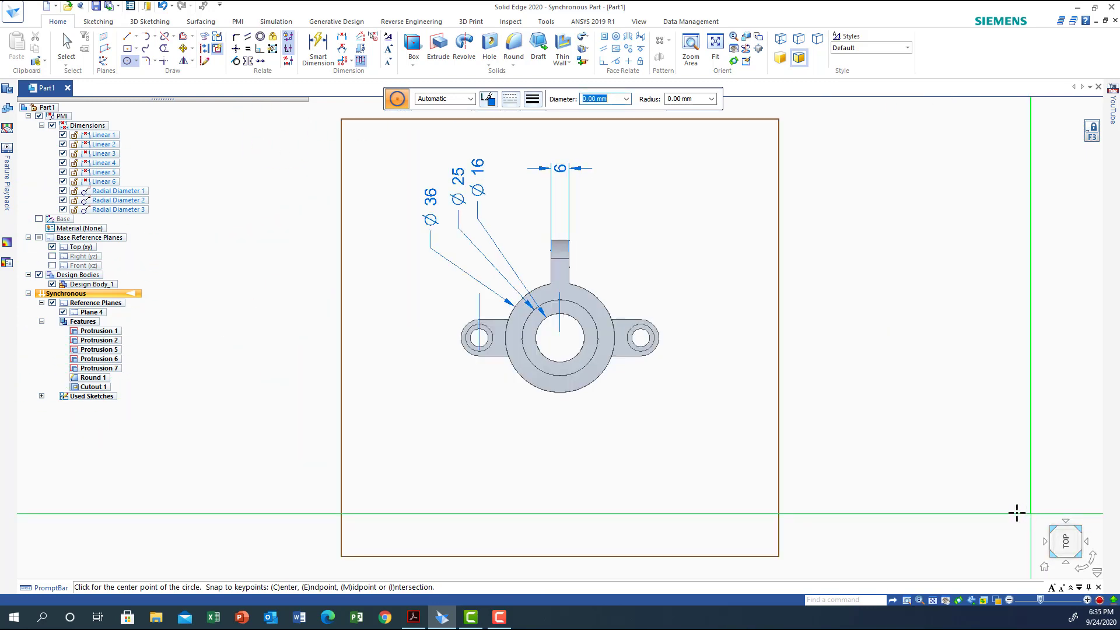
pyautogui.click(1082, 566)
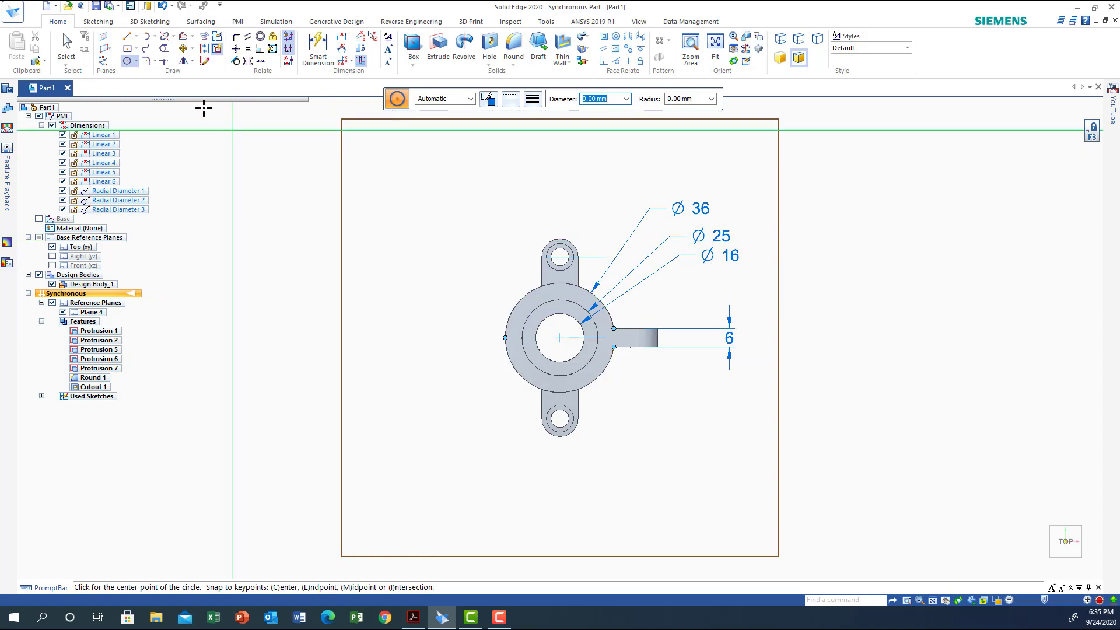
pyautogui.click(130, 61)
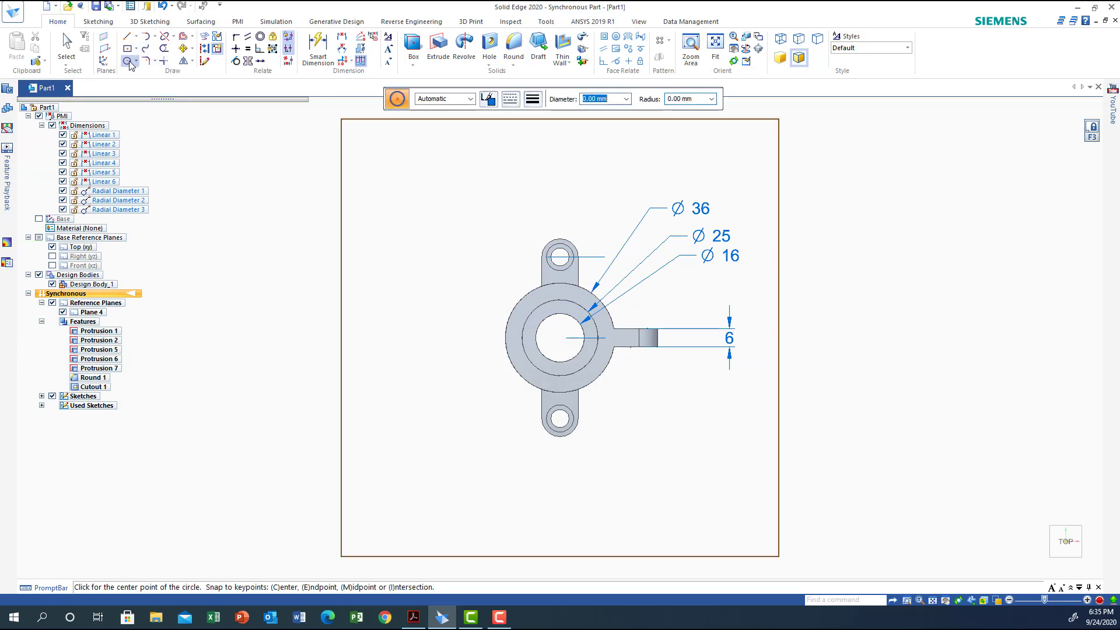
pyautogui.click(560, 338)
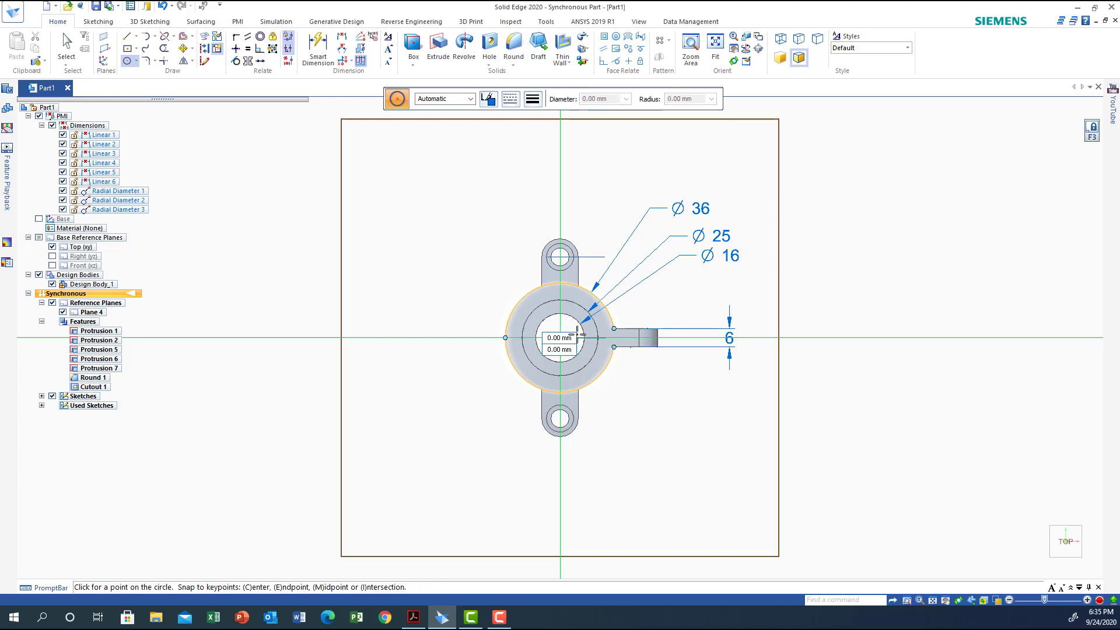
pyautogui.click(613, 329)
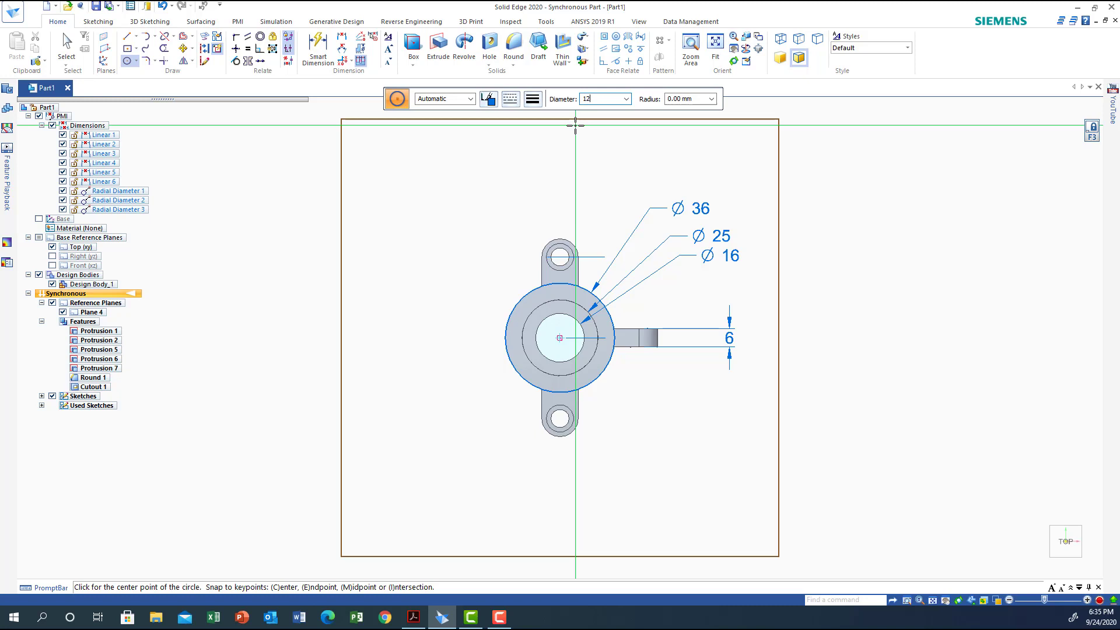
# Draw a 12 mm diameter circle level with the hub centre, about 96 mm away opposite the short arm, and dimension its diameter
pyautogui.press('Return')
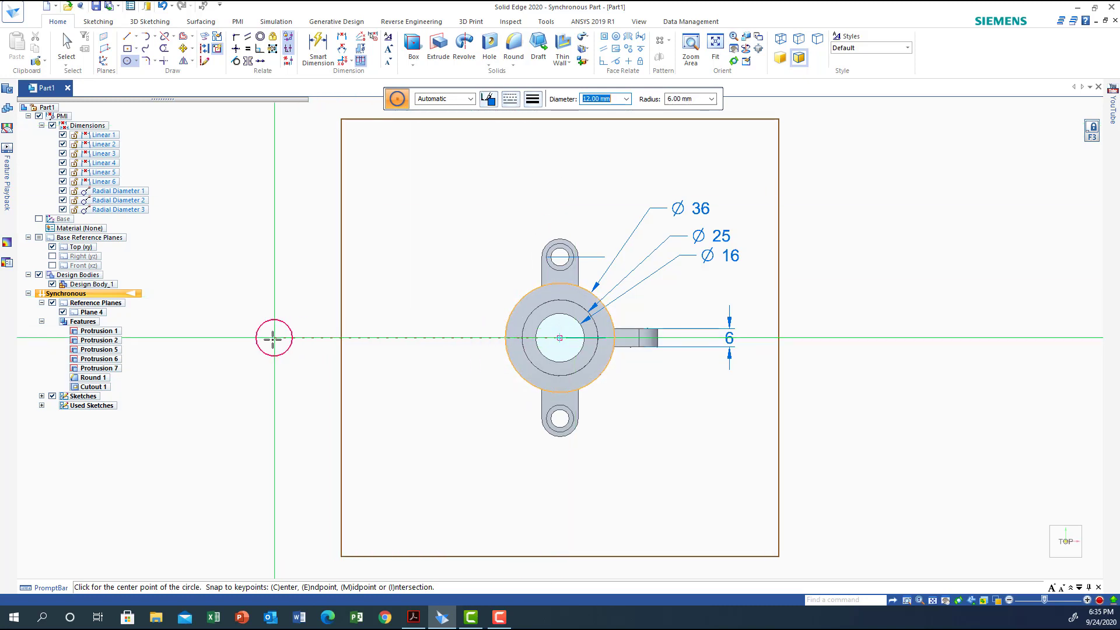
pyautogui.click(269, 338)
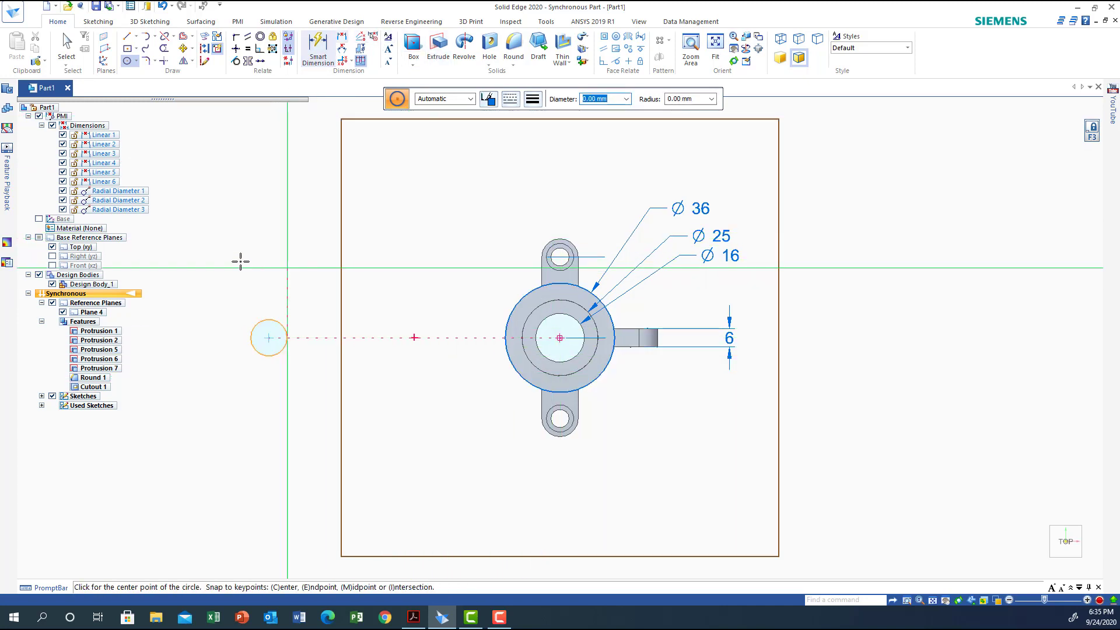
pyautogui.click(315, 43)
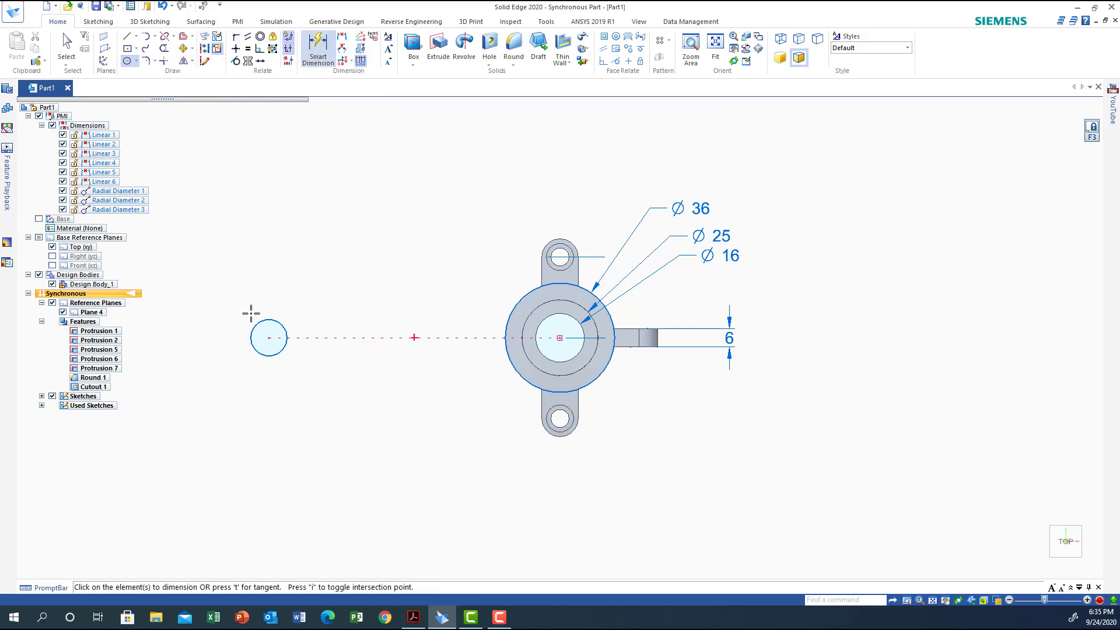
pyautogui.click(253, 327)
pyautogui.click(237, 288)
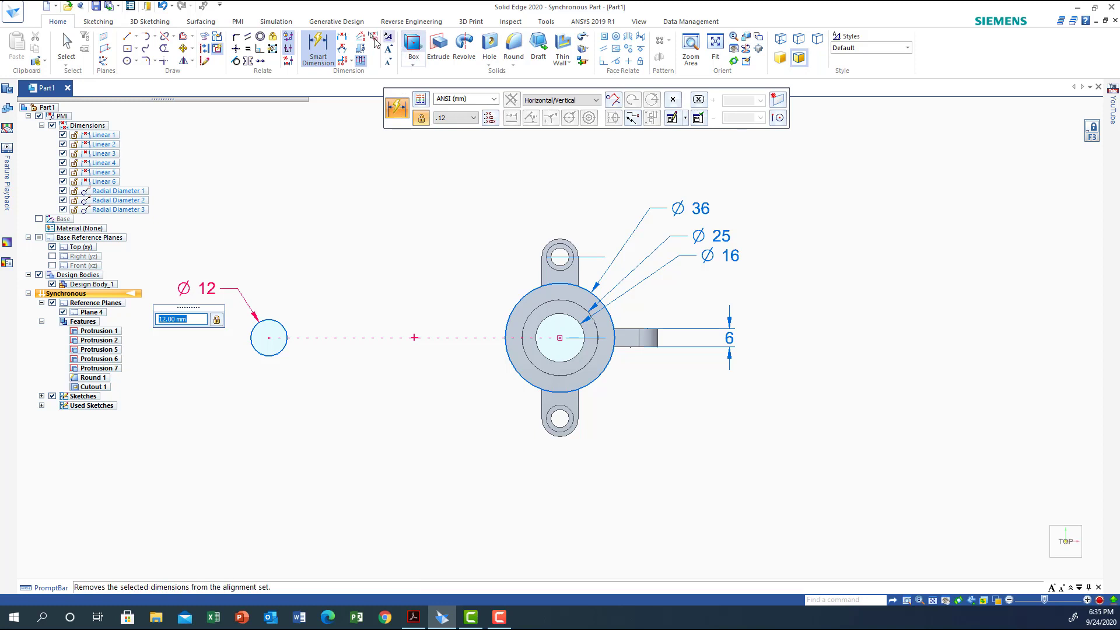
# Dimension the horizontal distance between the hub circle and the small circle centres and set it to 90 mm
pyautogui.click(341, 36)
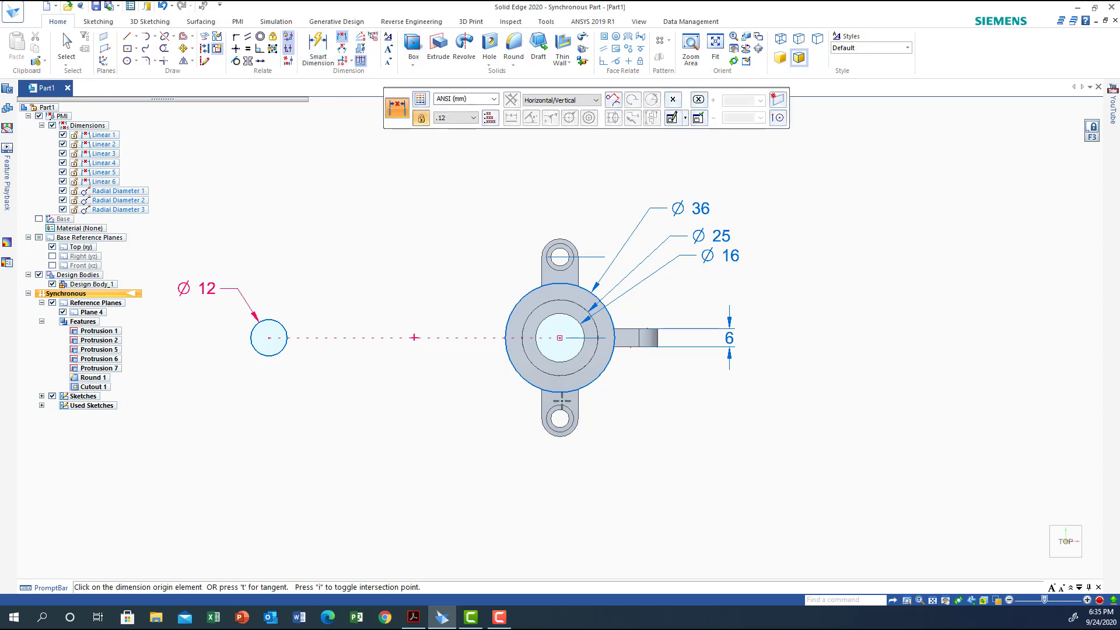
pyautogui.click(560, 392)
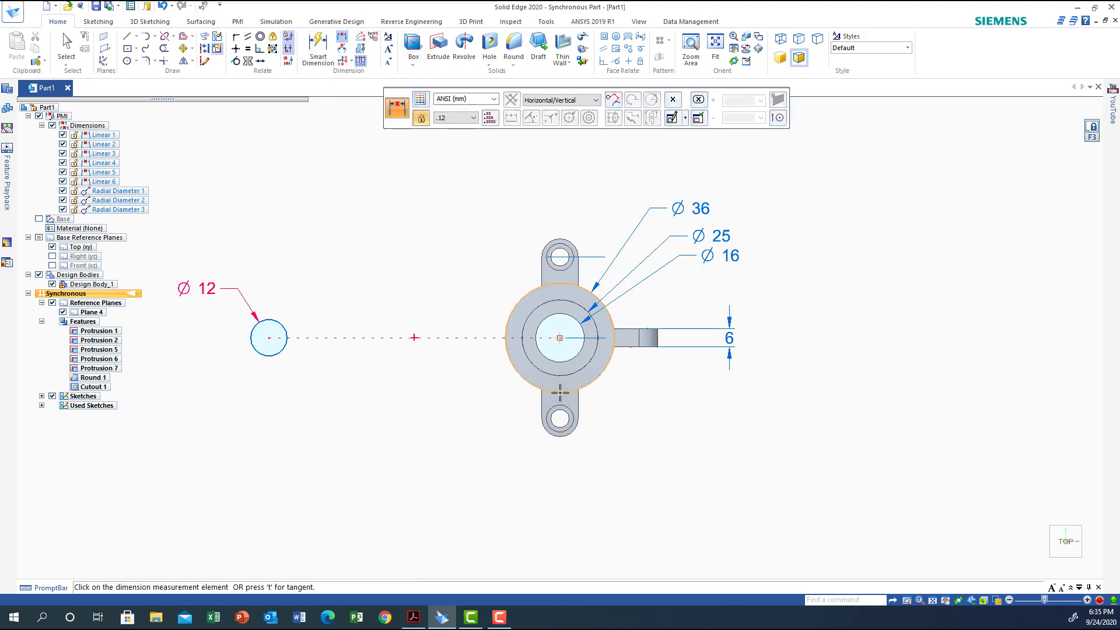
pyautogui.click(269, 353)
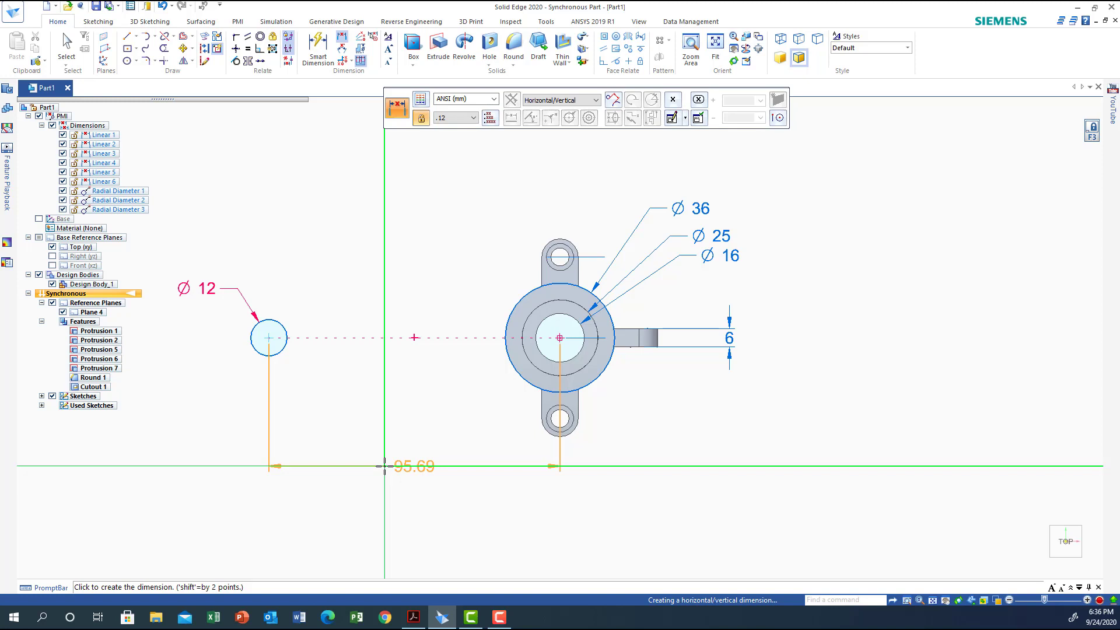
pyautogui.click(385, 466)
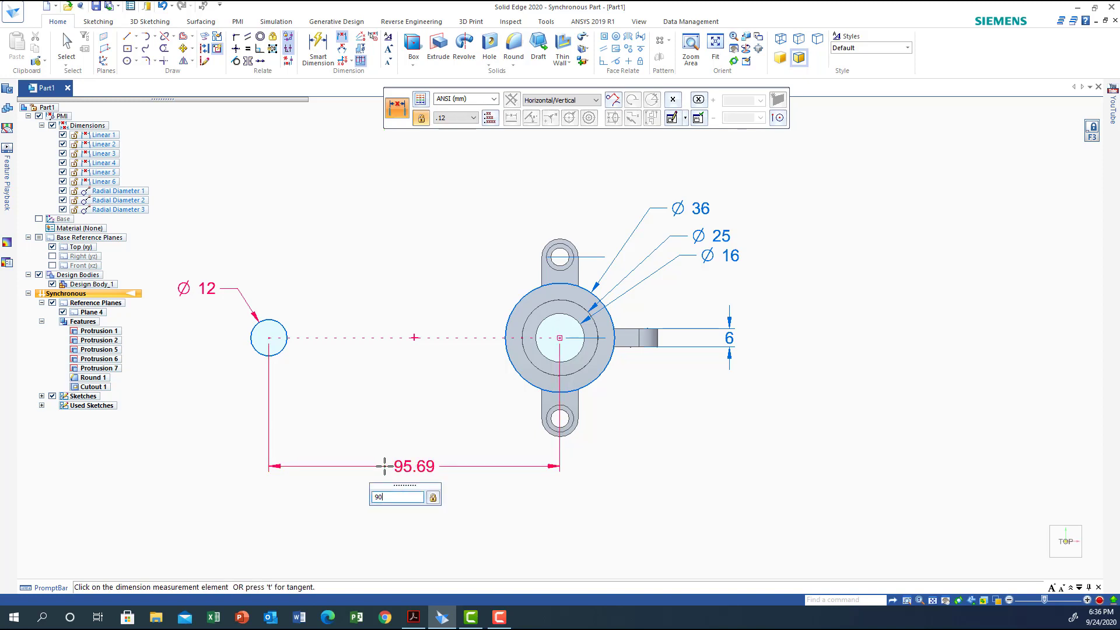
pyautogui.press('Return')
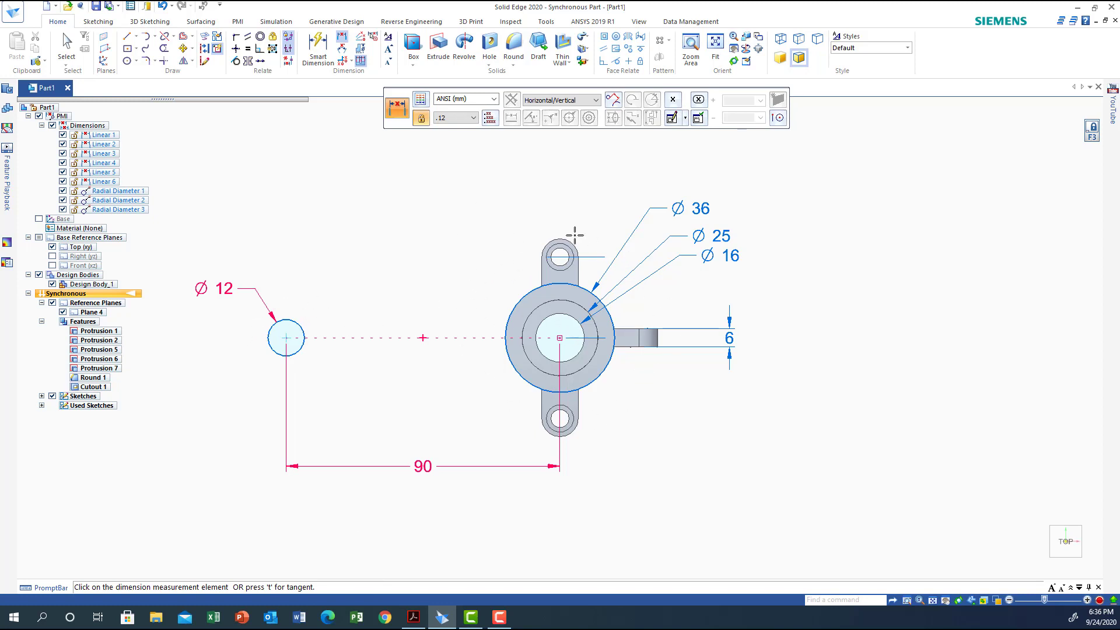
# Hide the design bodies and draw two lines tangent to both the 12 mm and 36 mm circles, one on each side
pyautogui.click(38, 275)
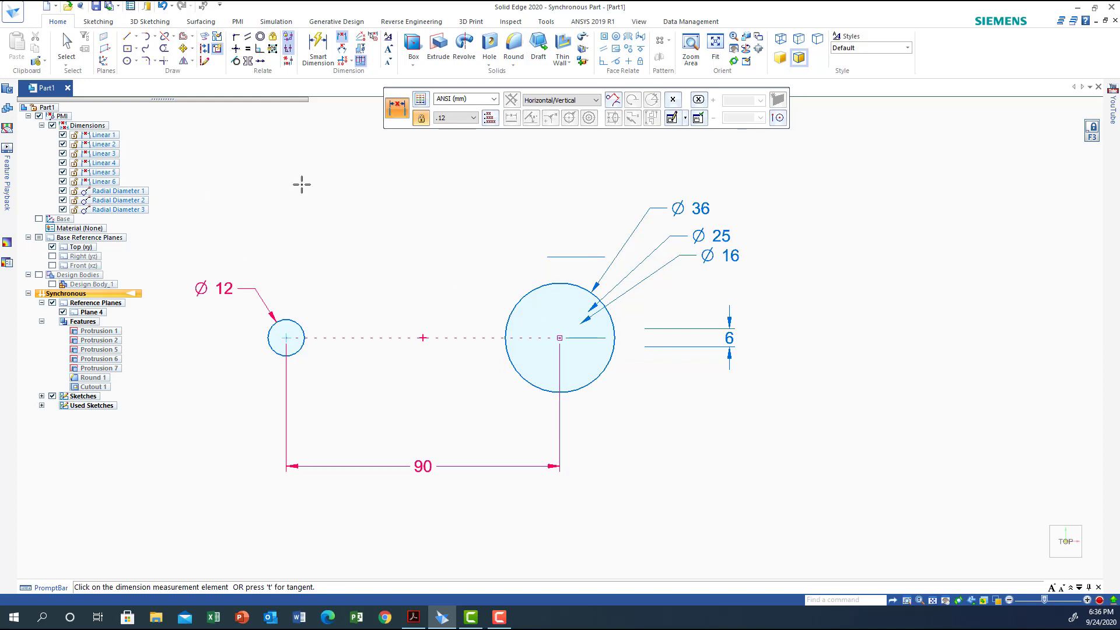
pyautogui.click(126, 36)
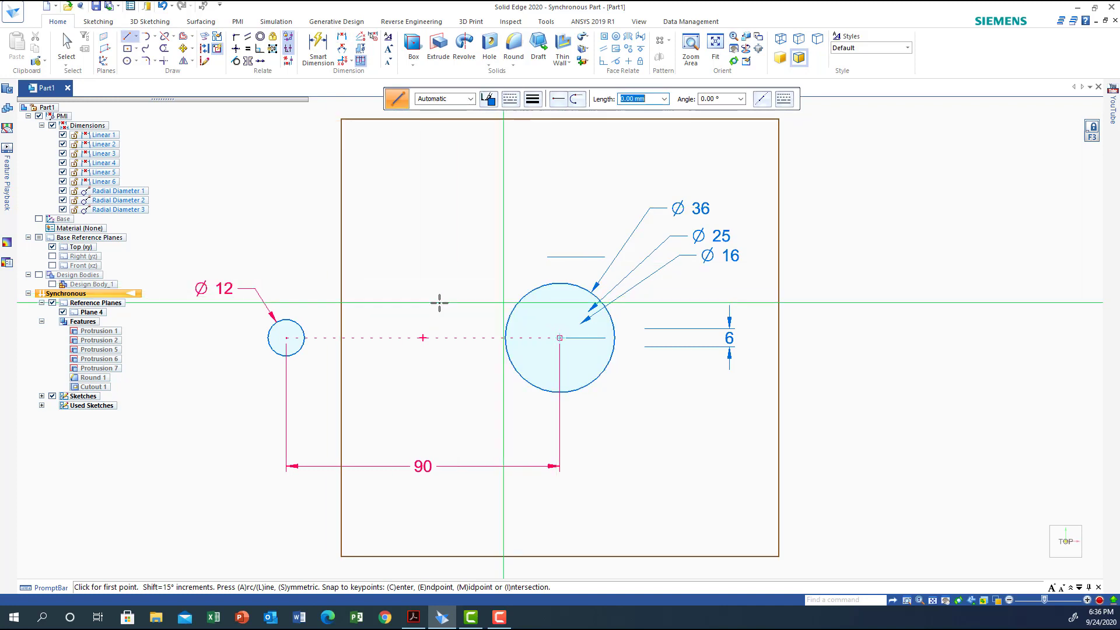
pyautogui.click(270, 327)
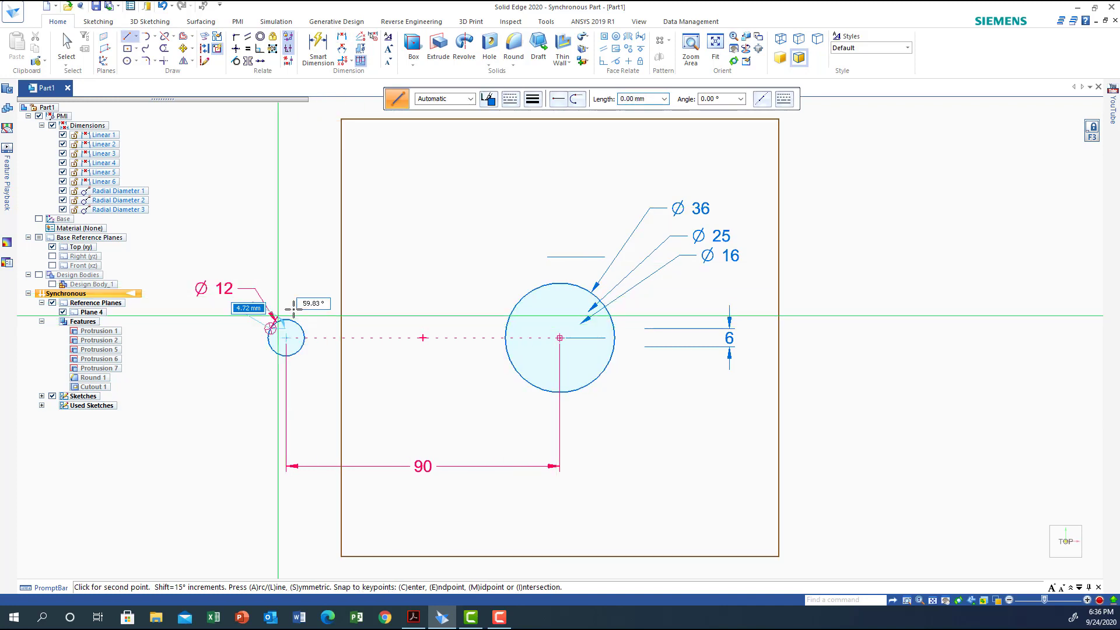
pyautogui.click(554, 283)
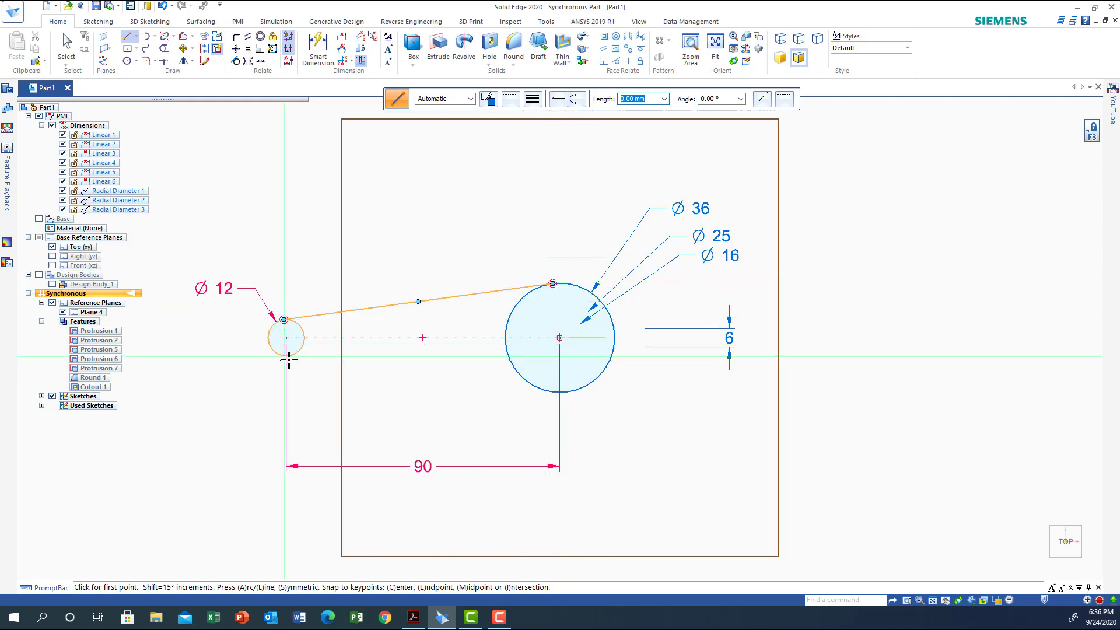
pyautogui.click(595, 380)
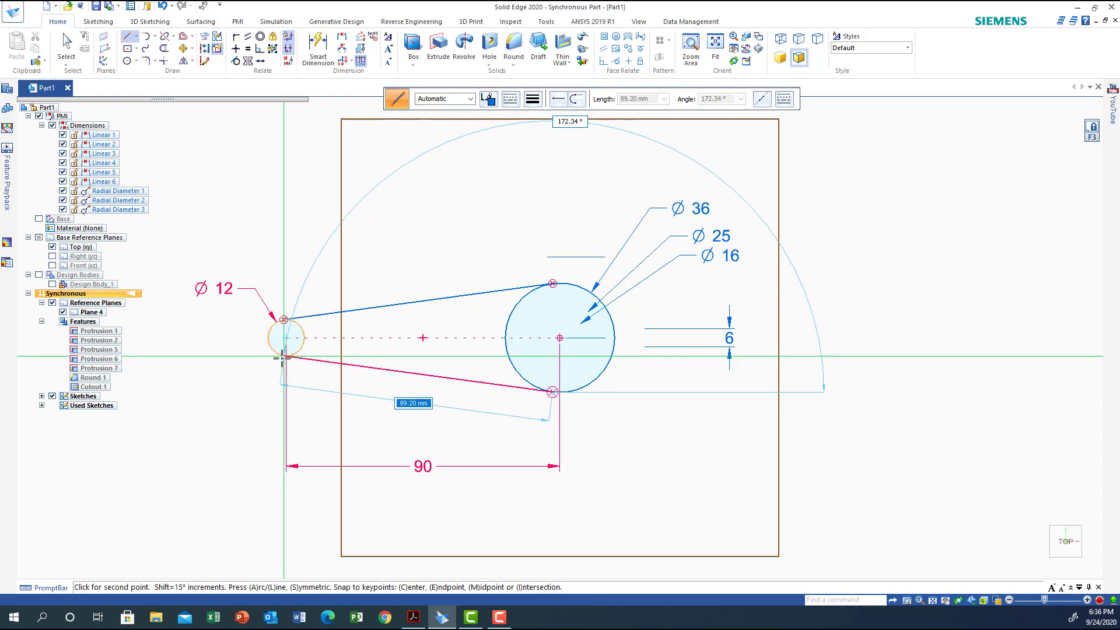
pyautogui.click(282, 357)
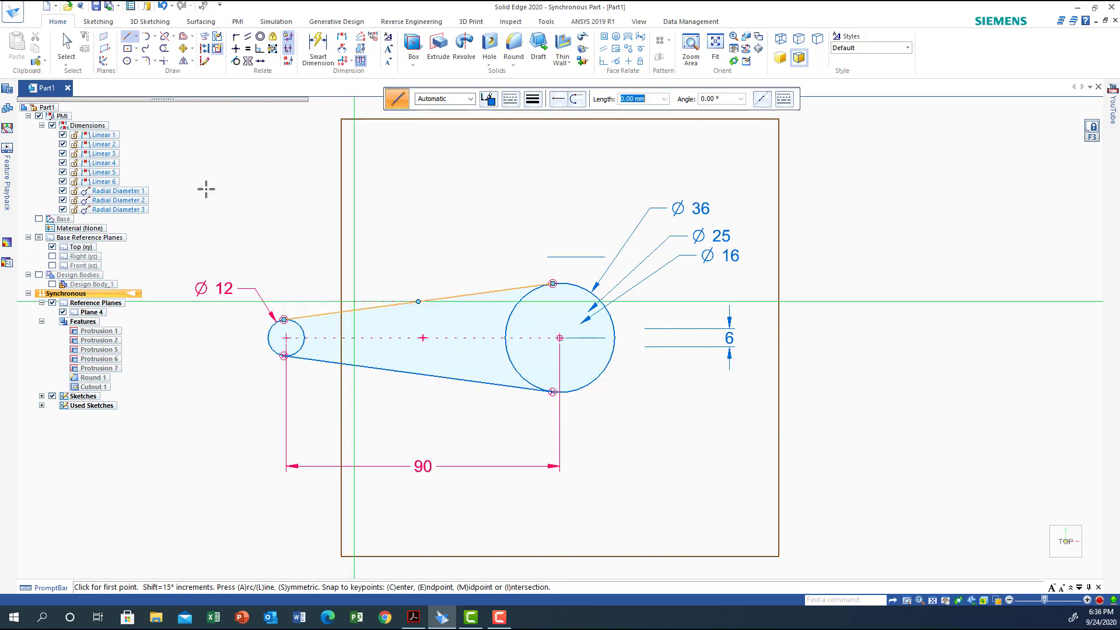
# Trim away the outer arcs of the hub circle and the small circle, keeping the arcs that face each other
pyautogui.click(67, 59)
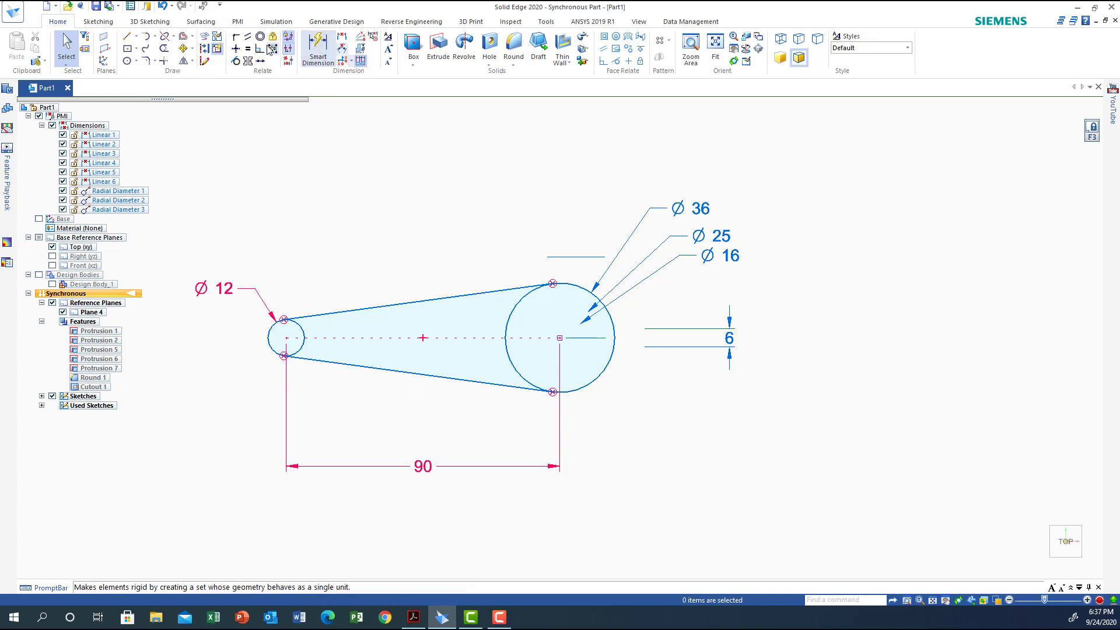
pyautogui.click(165, 50)
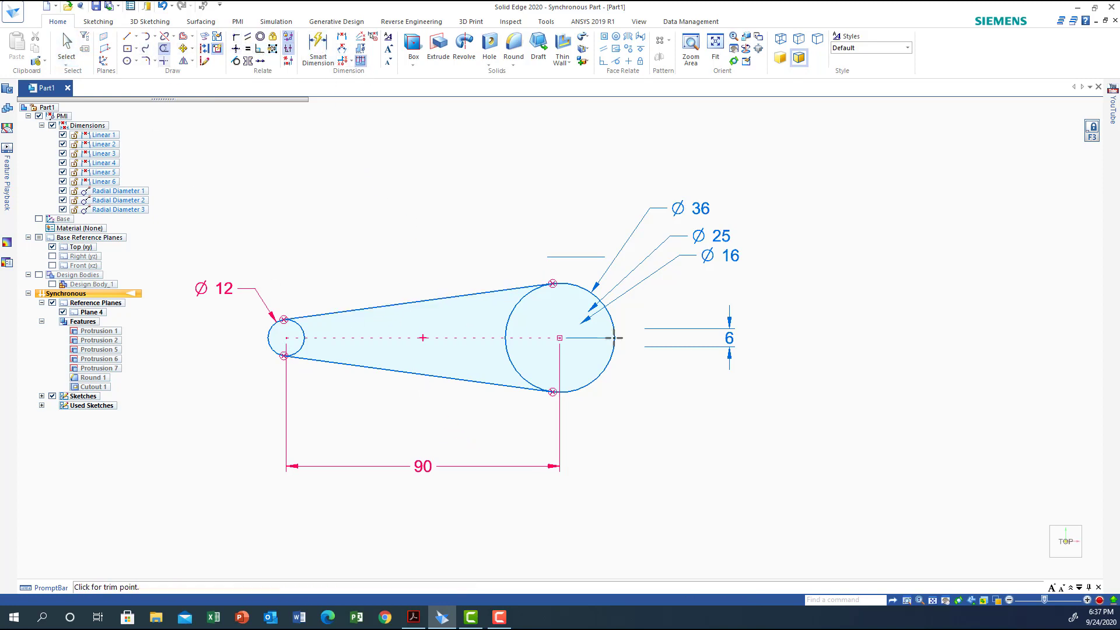
pyautogui.click(611, 320)
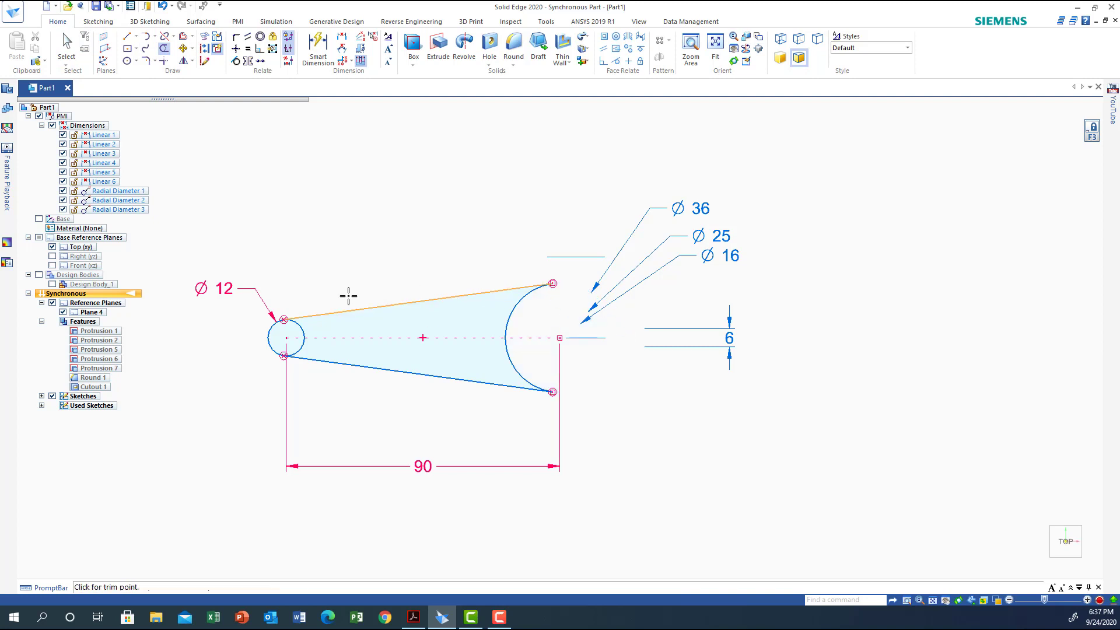
pyautogui.click(269, 336)
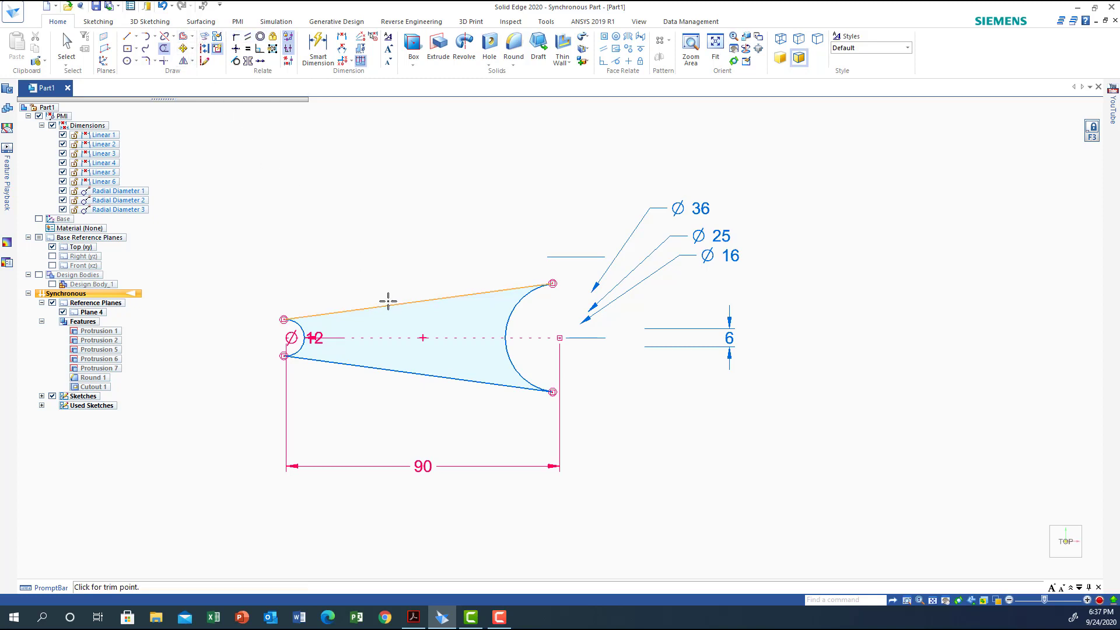
# Offset the closed lever arm profile 4 mm inward using Chain selection
pyautogui.click(183, 38)
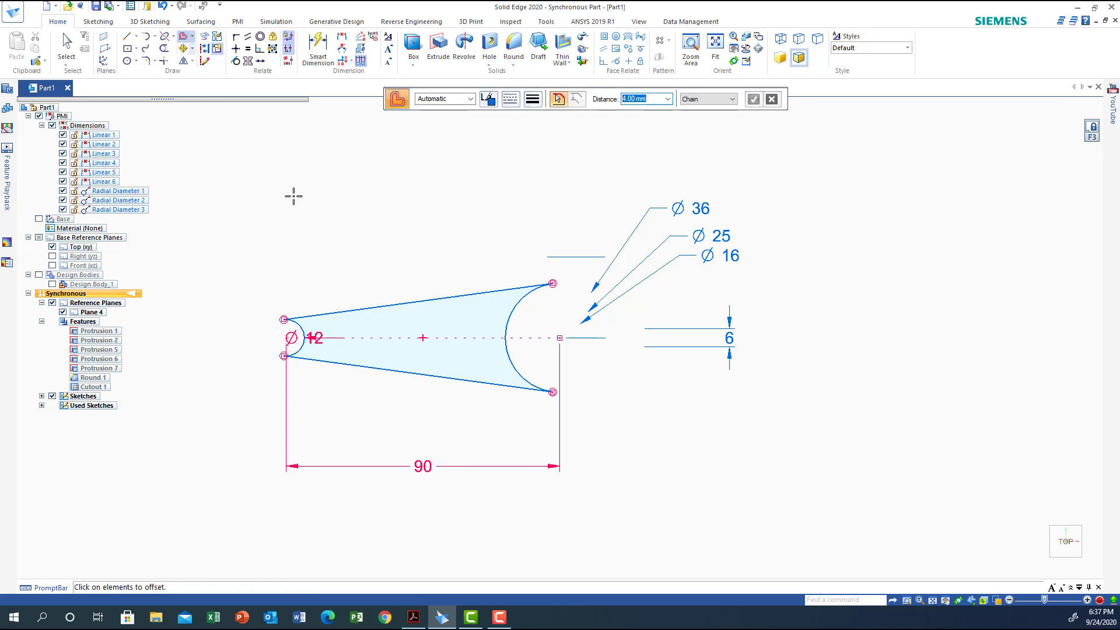
pyautogui.click(395, 303)
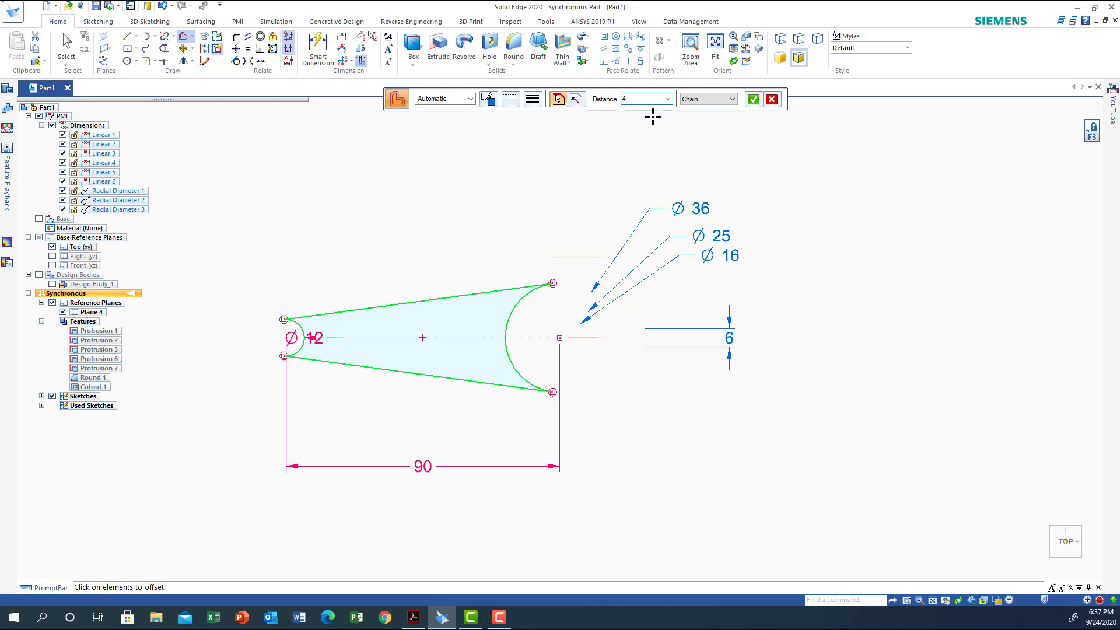
pyautogui.press('Return')
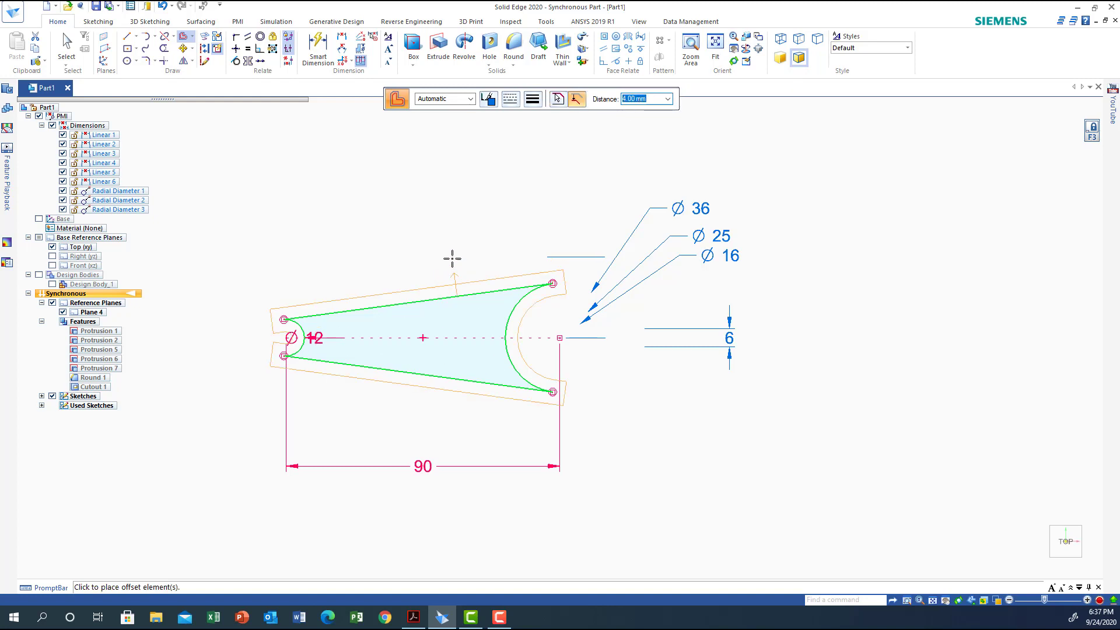
pyautogui.click(443, 317)
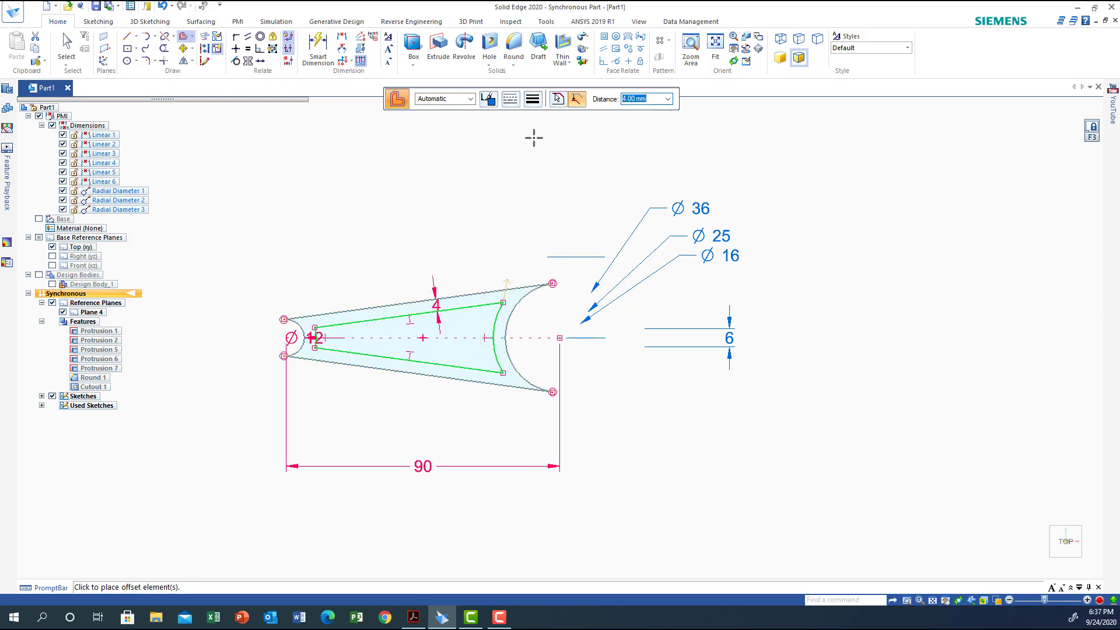
pyautogui.rightClick(396, 160)
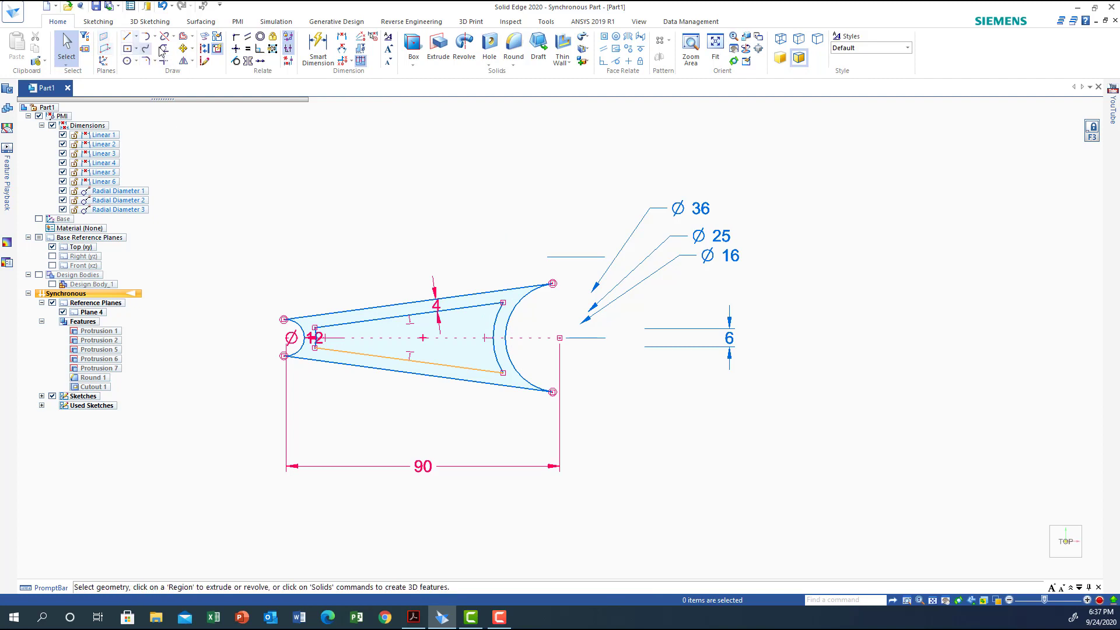
# Fillet all four corners of the lever arm's inner offset profile with a 3 mm radius
pyautogui.click(148, 61)
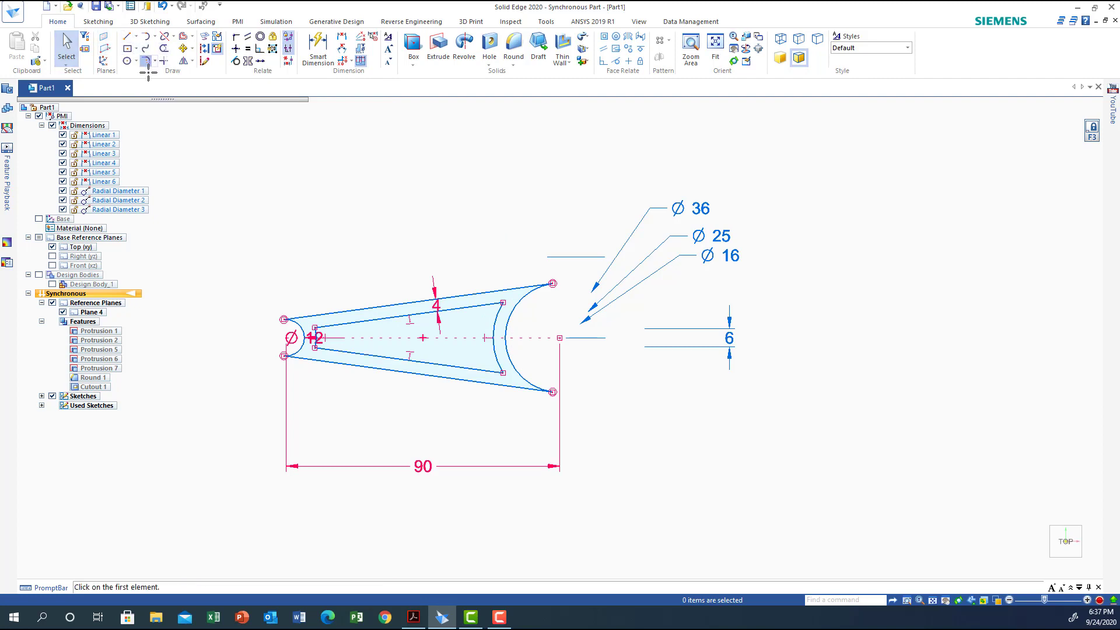
pyautogui.click(489, 303)
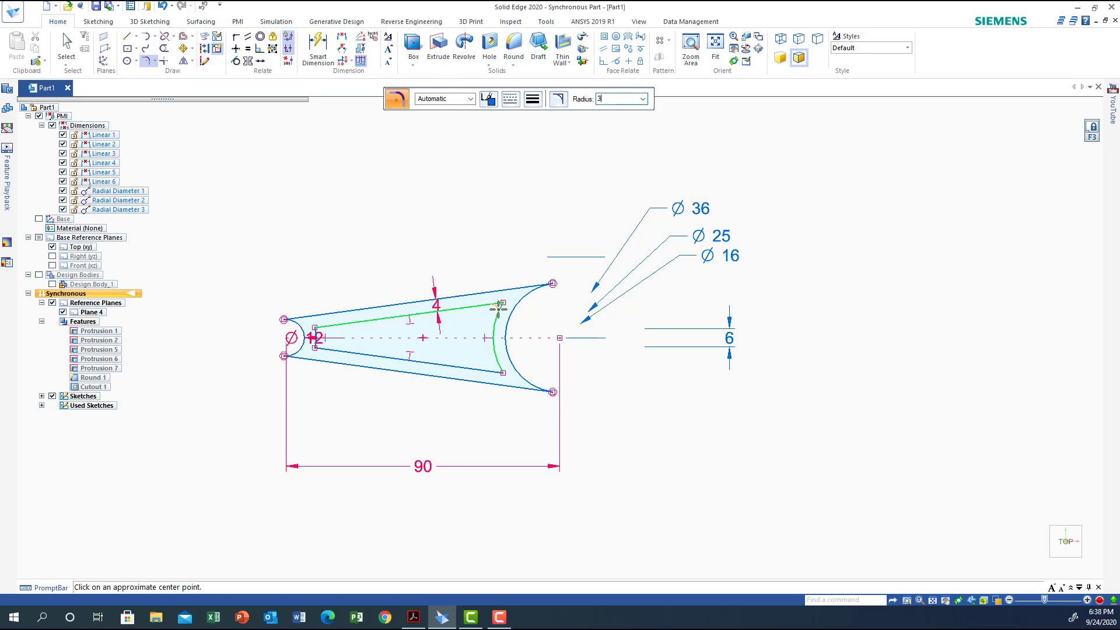
pyautogui.click(499, 309)
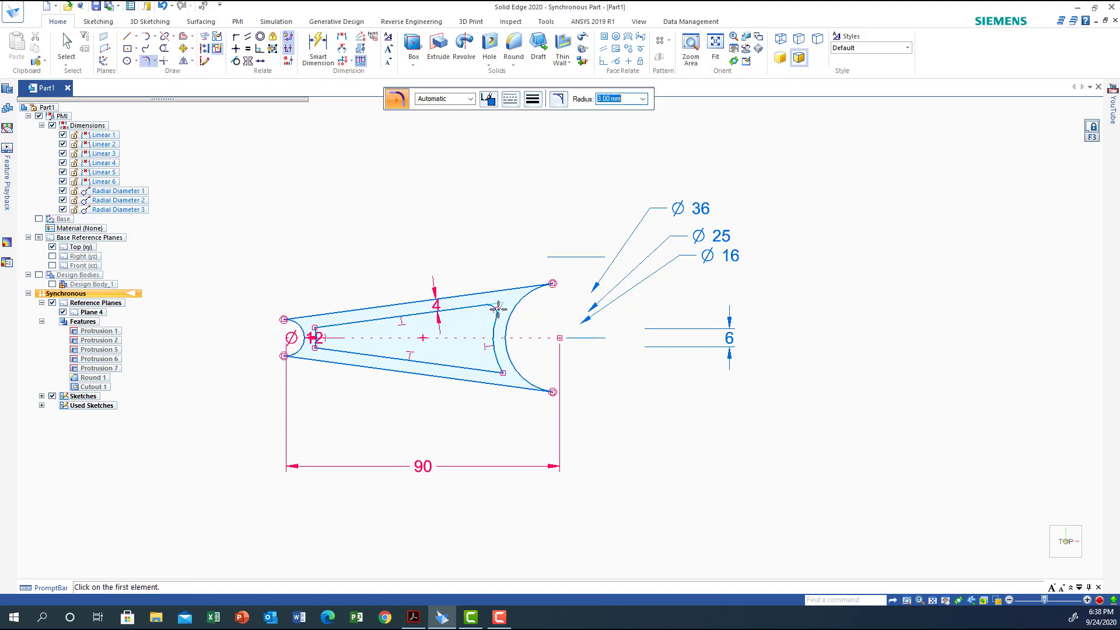
pyautogui.click(496, 359)
pyautogui.click(493, 371)
pyautogui.click(322, 325)
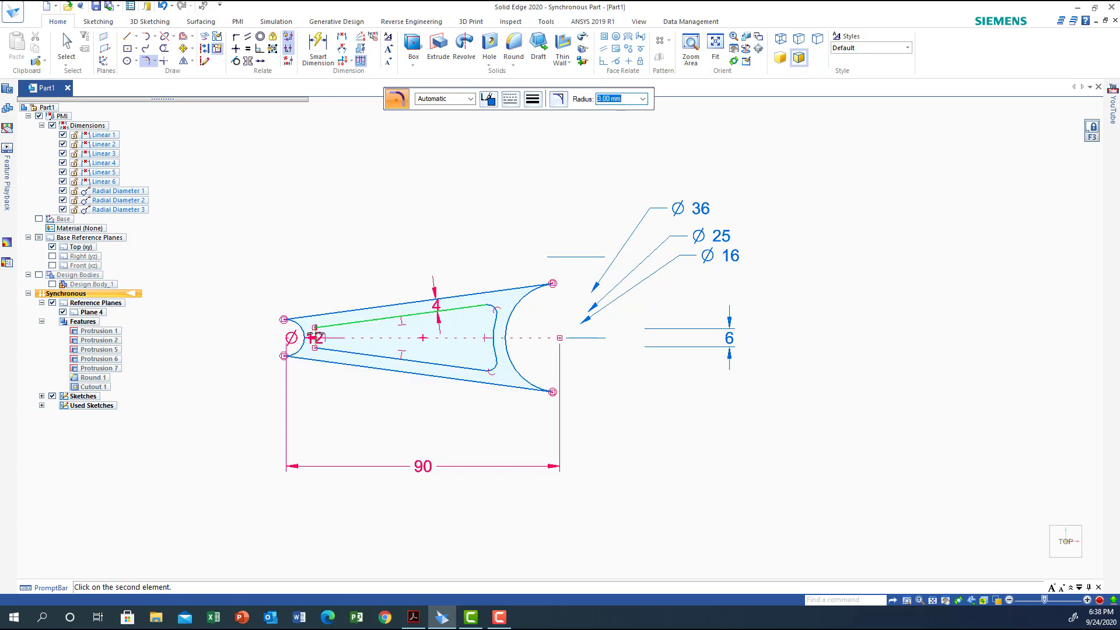
pyautogui.click(316, 337)
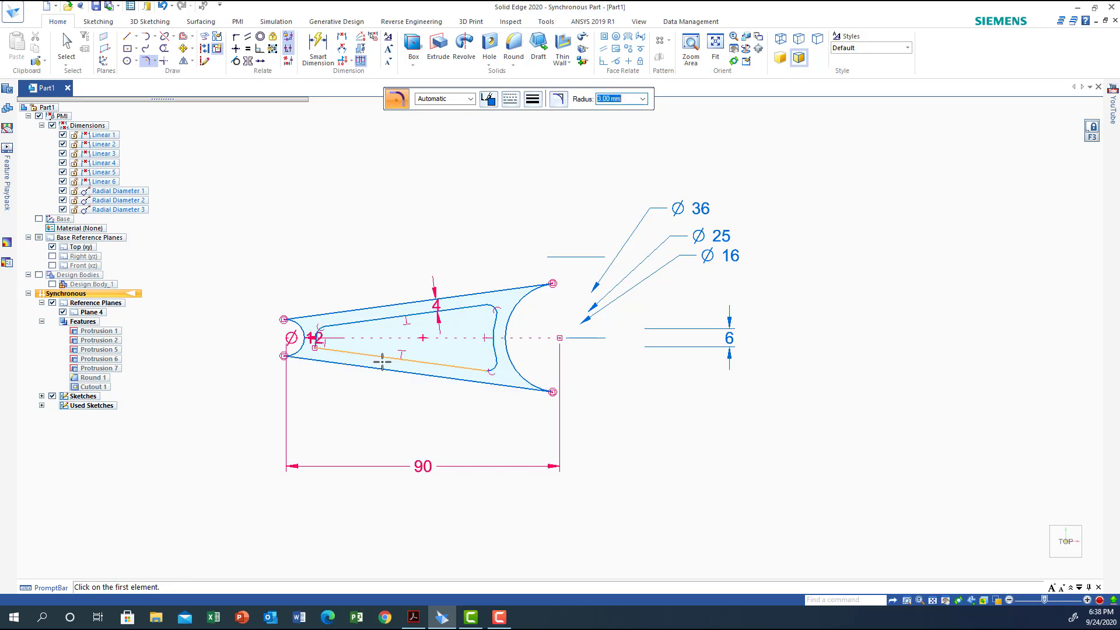
pyautogui.click(329, 348)
pyautogui.click(316, 342)
# Extrude the rim region between the lever arm's outer and inner profiles symmetrically by 8 mm using Face selection, and show the design bodies
pyautogui.click(1044, 567)
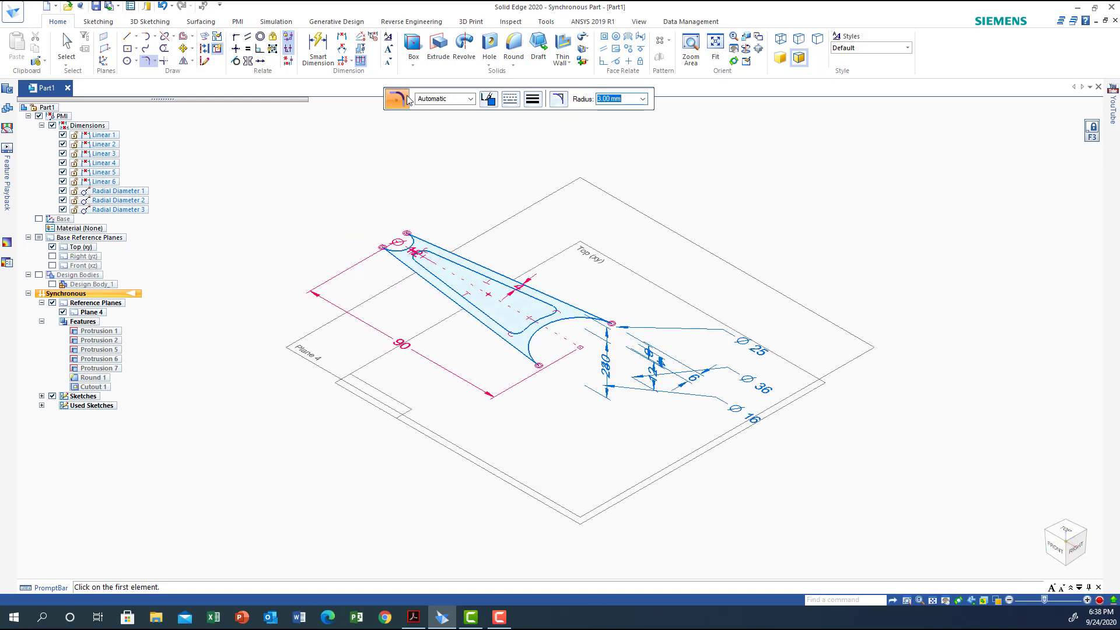
pyautogui.click(437, 48)
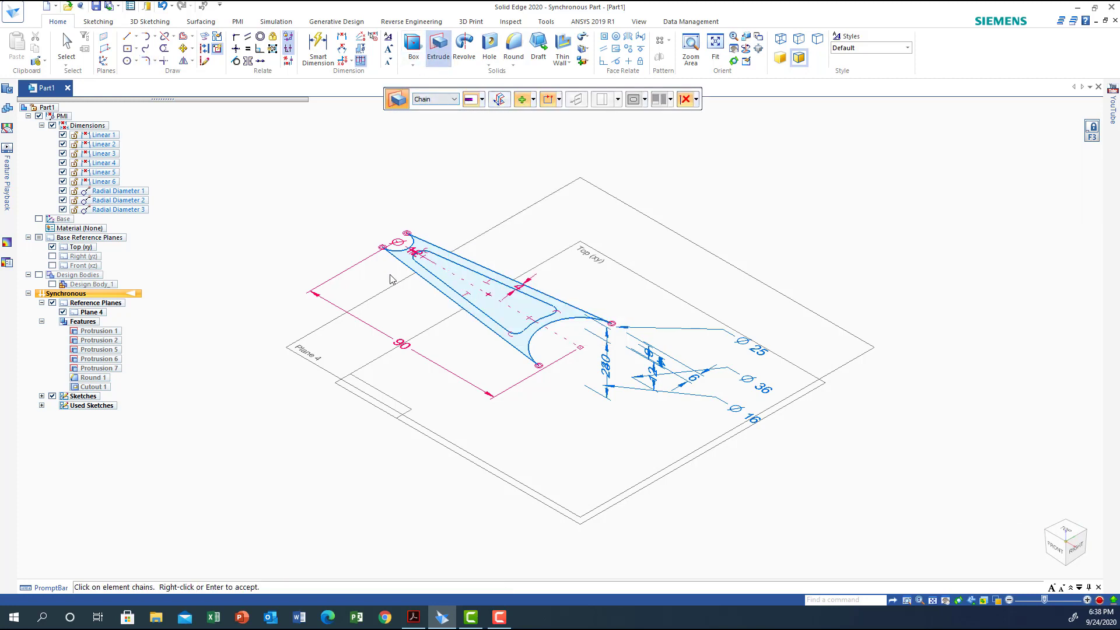
pyautogui.click(454, 100)
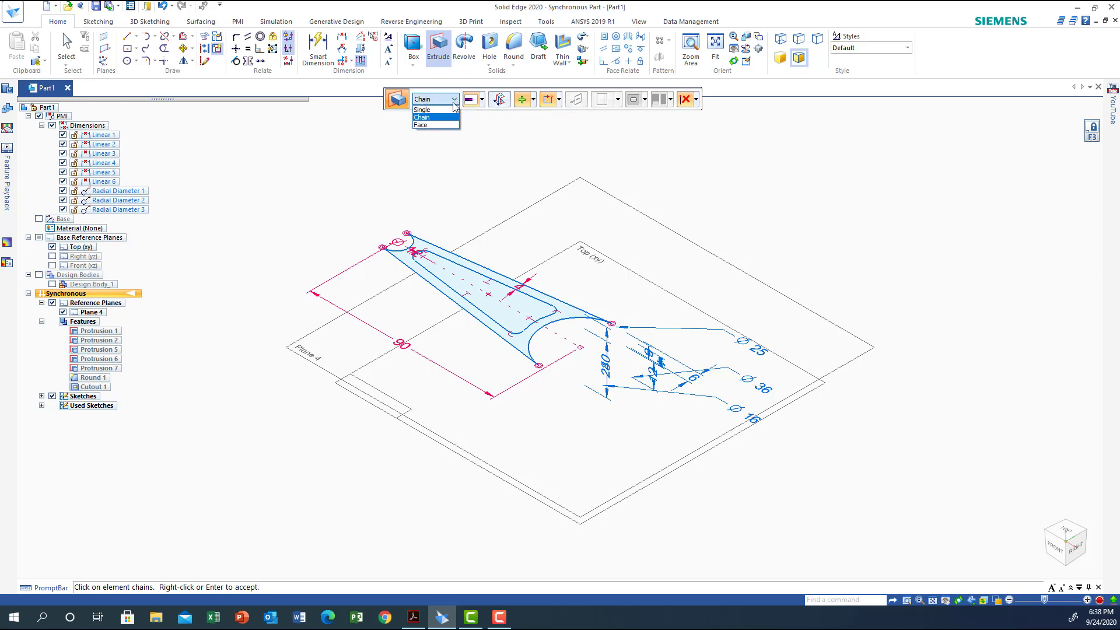
pyautogui.click(421, 126)
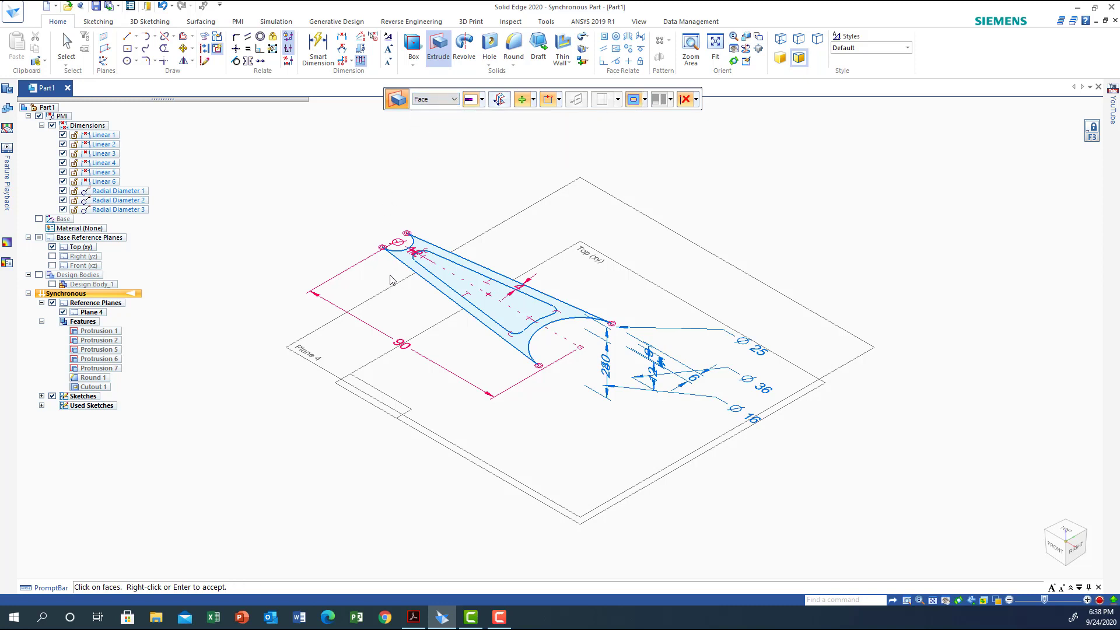
pyautogui.click(439, 292)
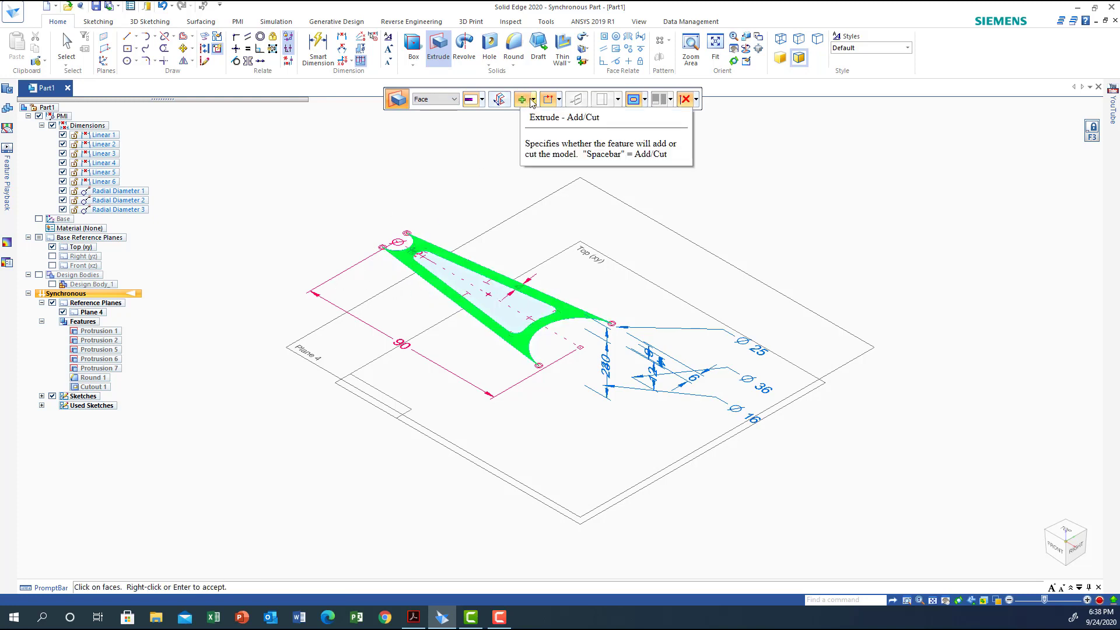
pyautogui.click(499, 100)
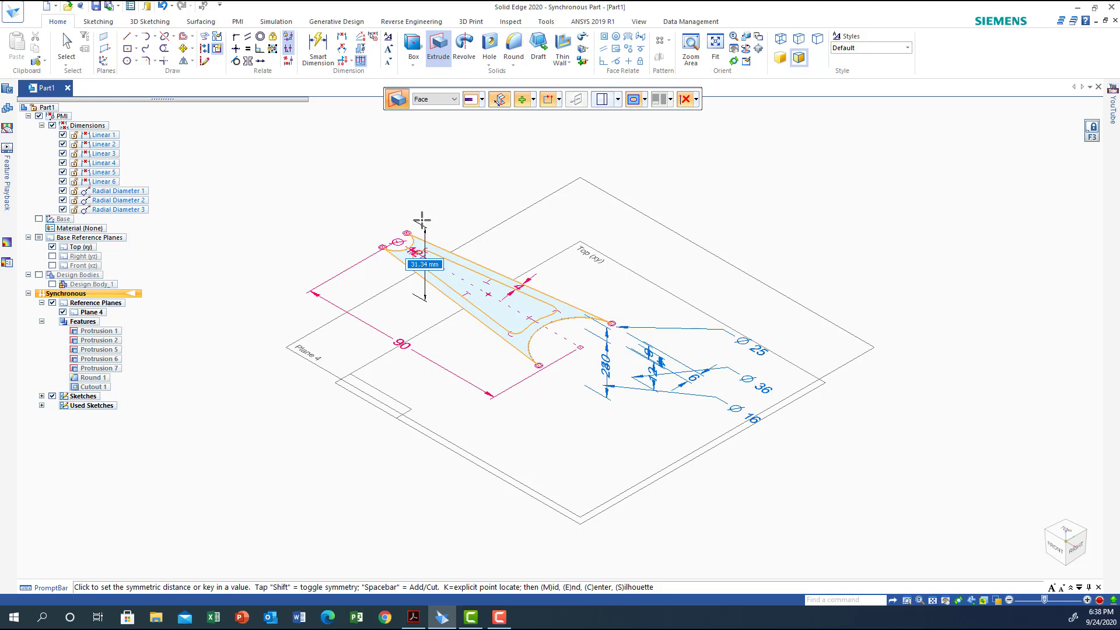
pyautogui.write('8')
pyautogui.press('Return')
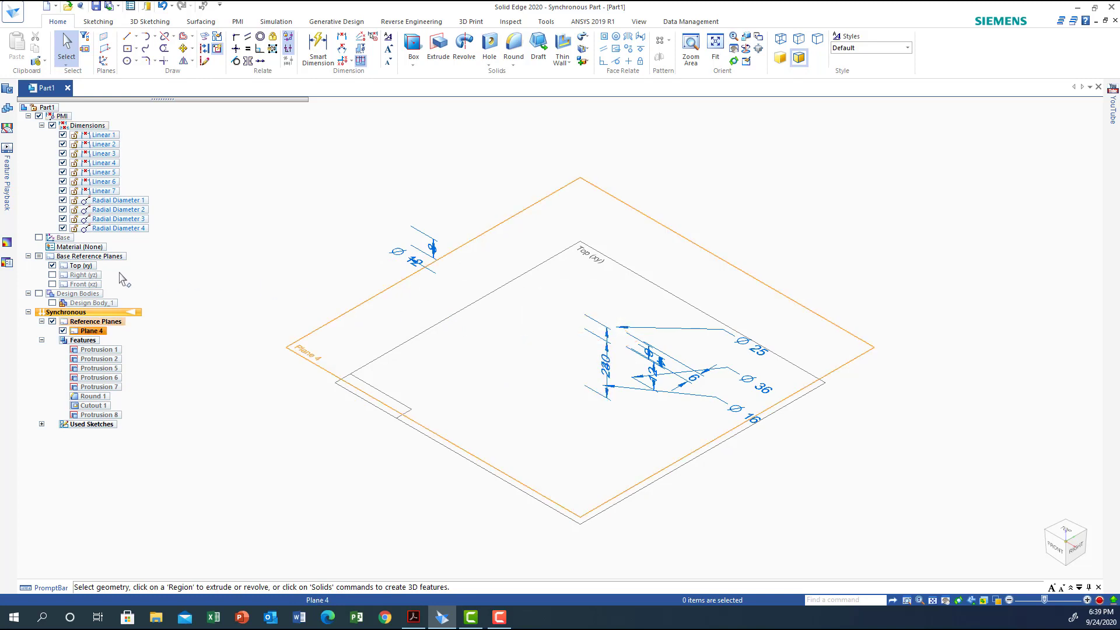
pyautogui.click(39, 294)
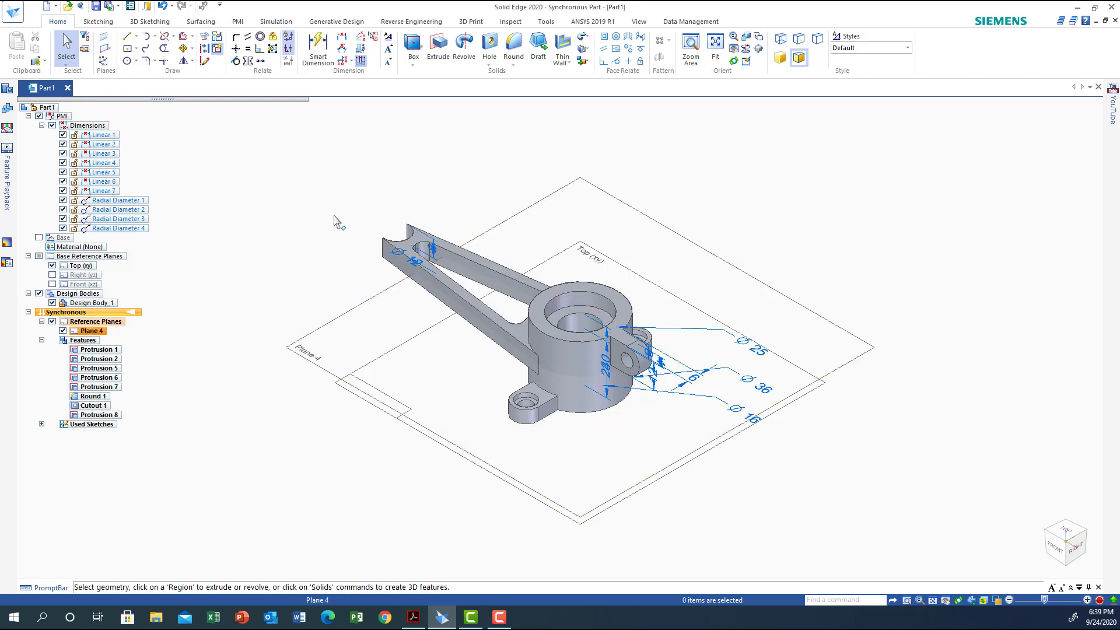
# Project the tangent edge loop of the lever arm's inner opening onto Plane 4, keeping the default projection options
pyautogui.click(205, 40)
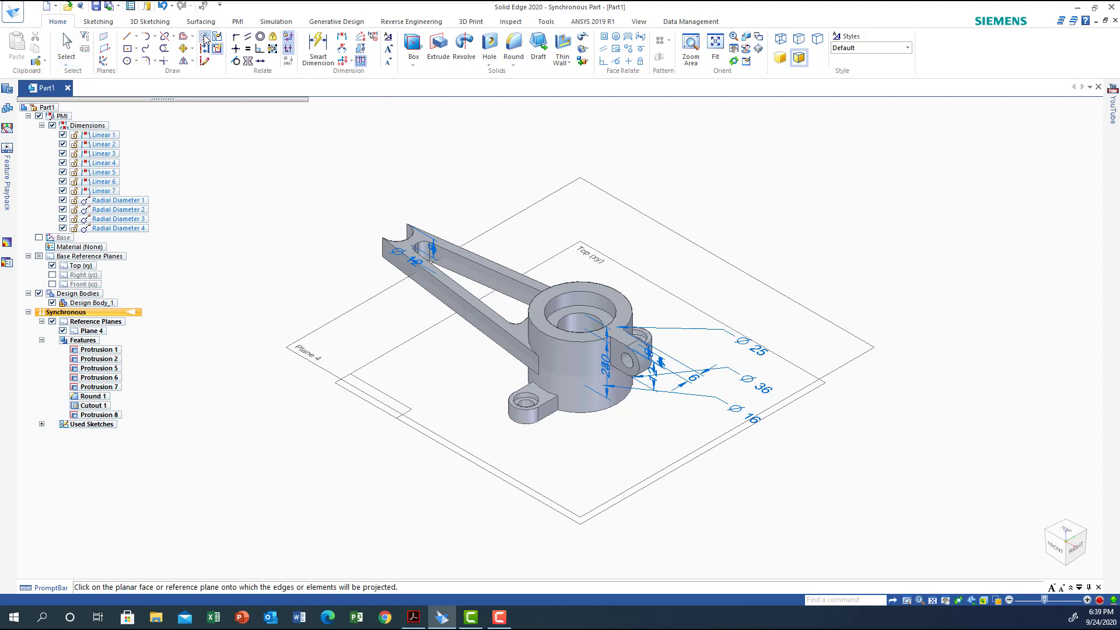
pyautogui.click(297, 338)
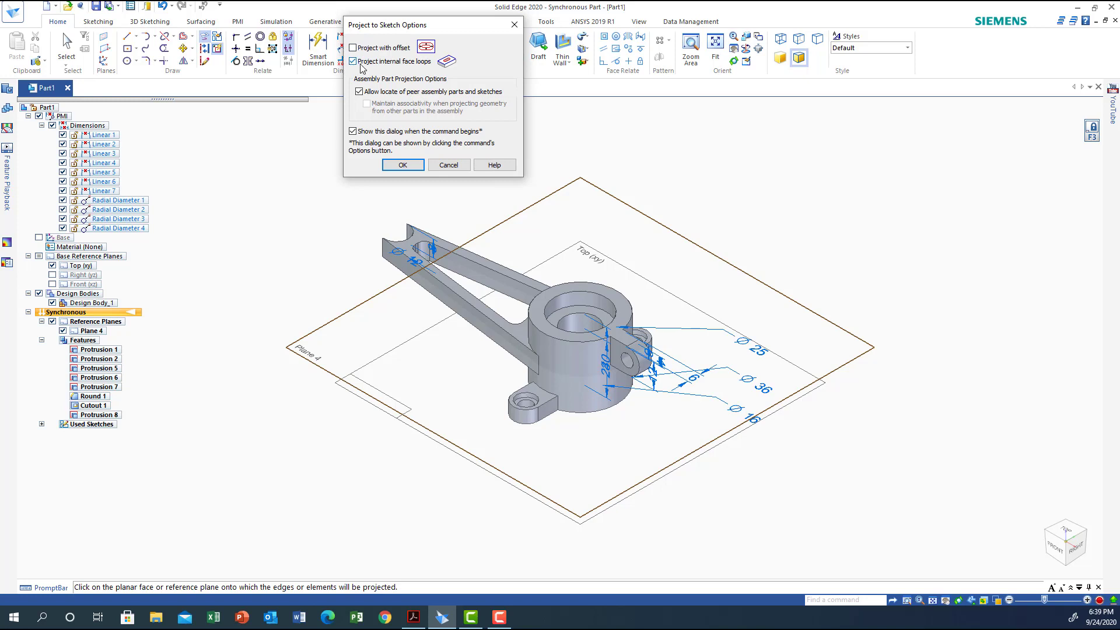
pyautogui.click(403, 165)
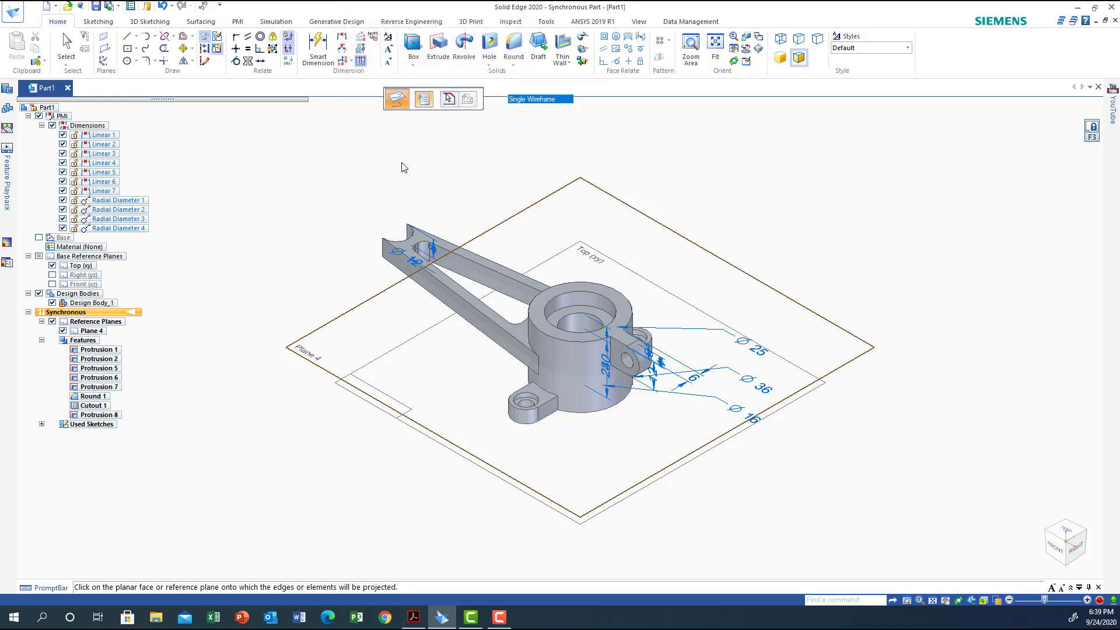
pyautogui.click(487, 272)
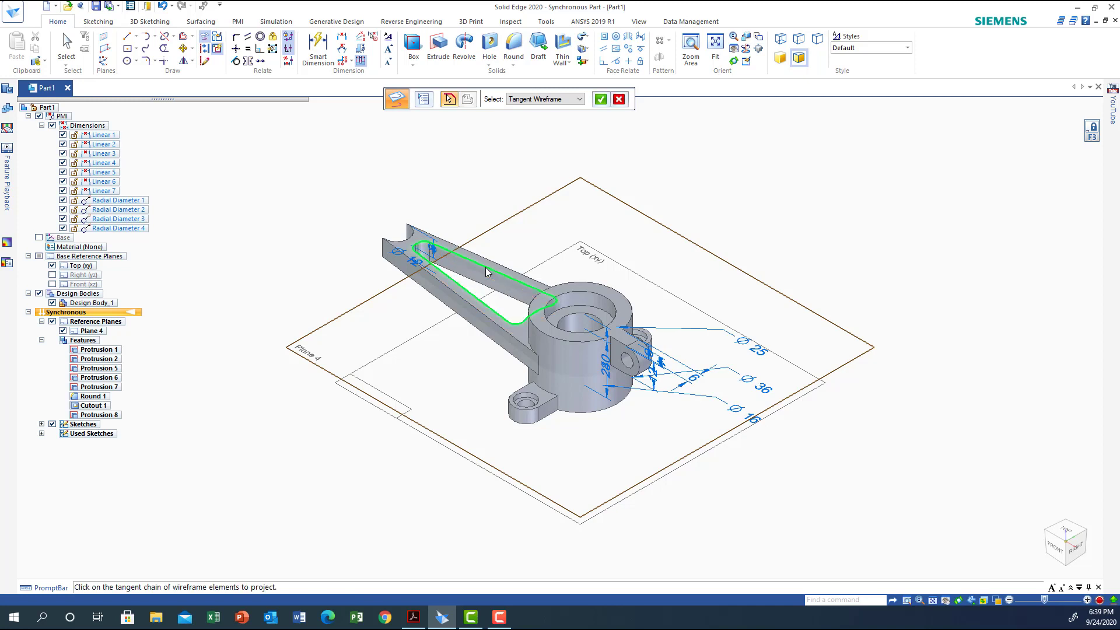
pyautogui.click(601, 99)
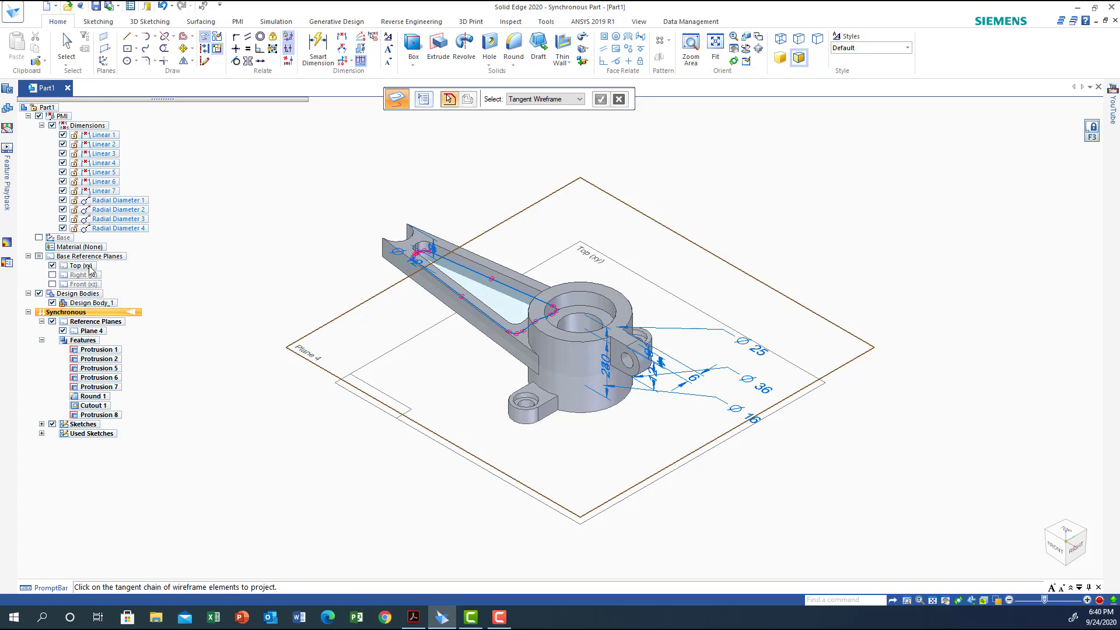
# With the design bodies hidden, extrude the projected inner region symmetrically as added material to form the arm's web, and show the bodies again
pyautogui.click(39, 293)
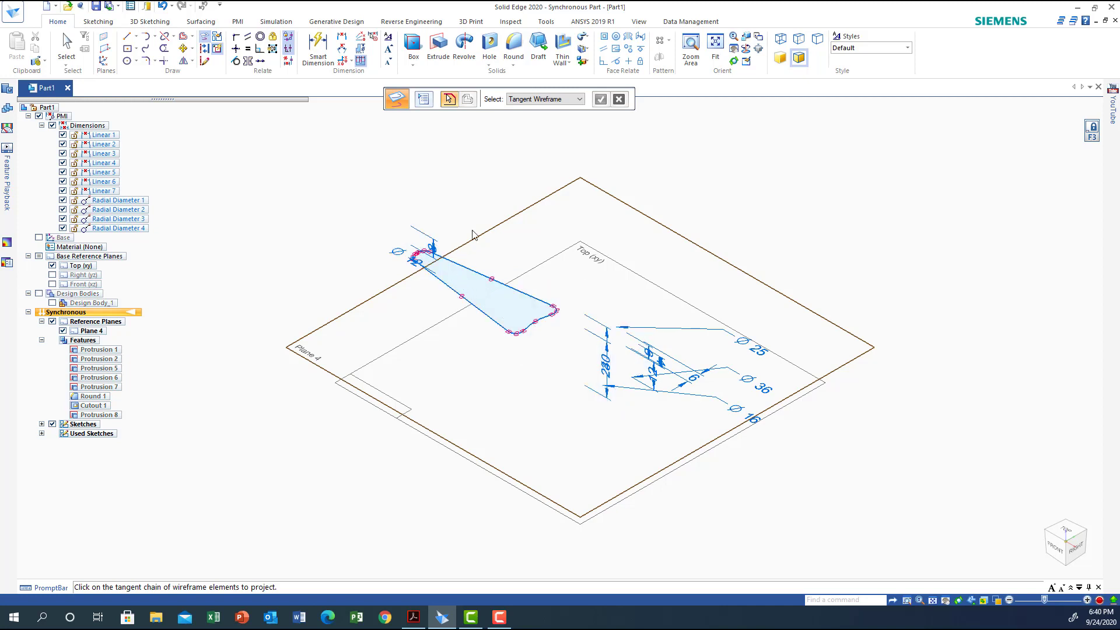
pyautogui.click(438, 47)
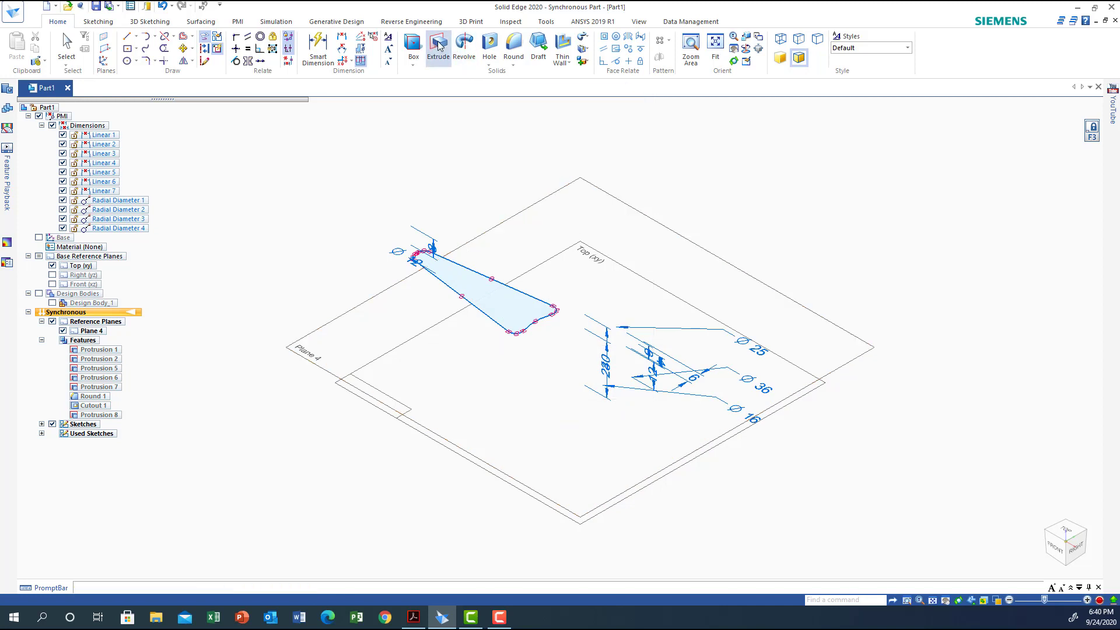
pyautogui.click(469, 283)
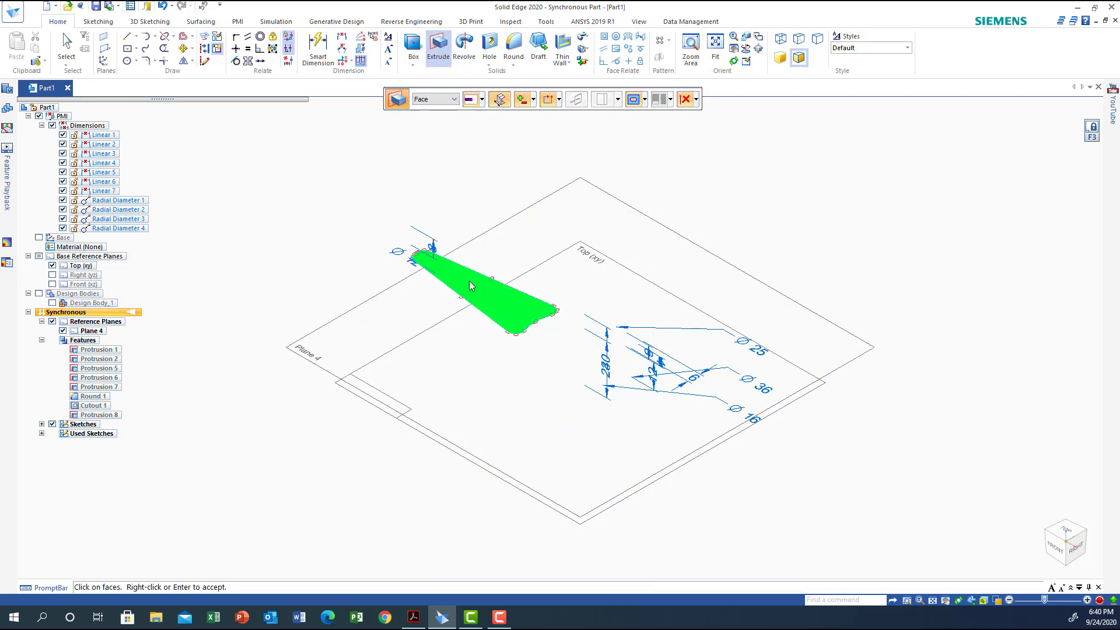
pyautogui.click(534, 103)
pyautogui.click(542, 127)
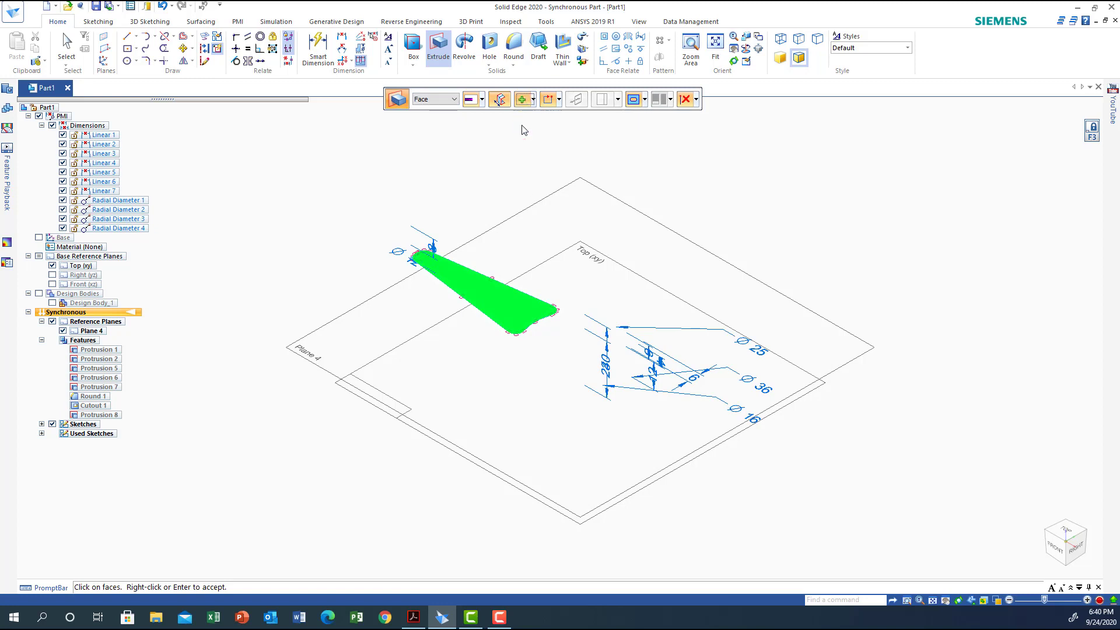
pyautogui.rightClick(458, 278)
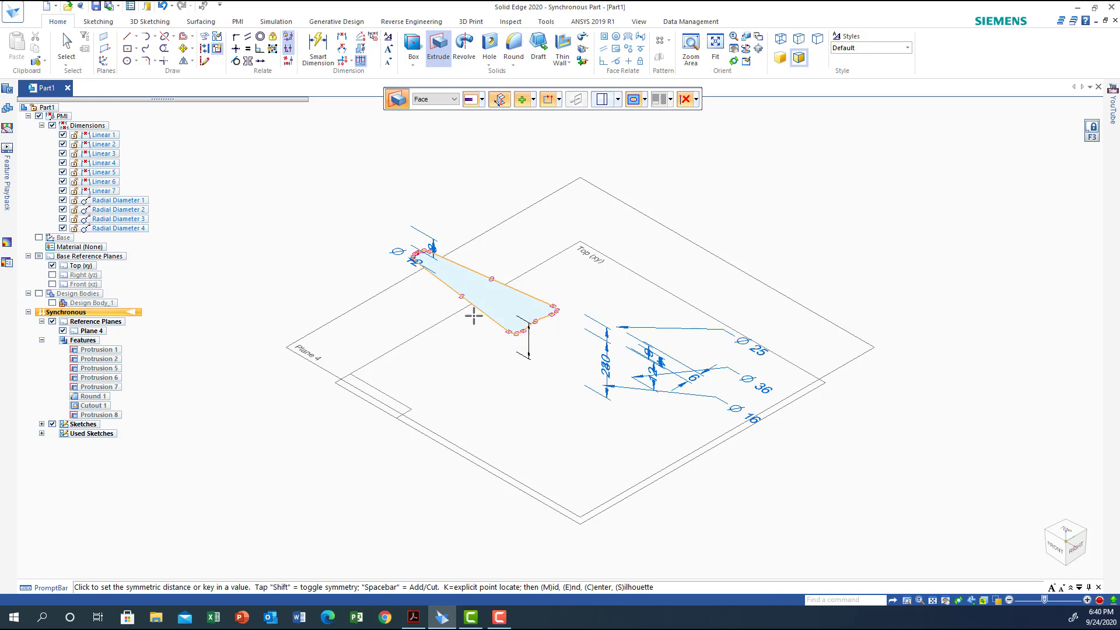
pyautogui.press('Return')
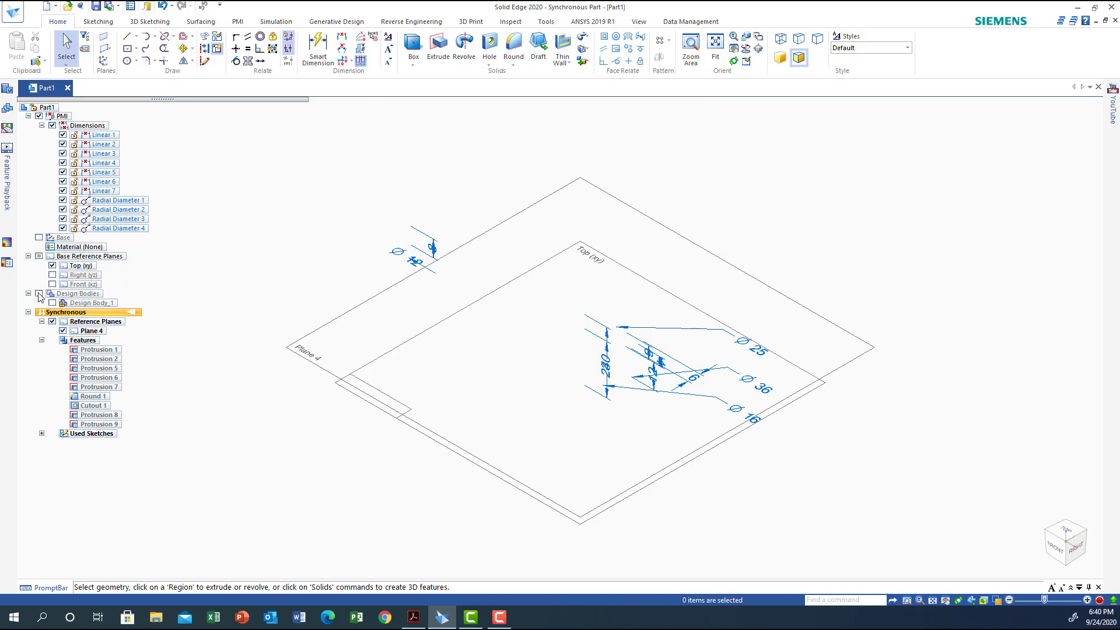
pyautogui.click(39, 294)
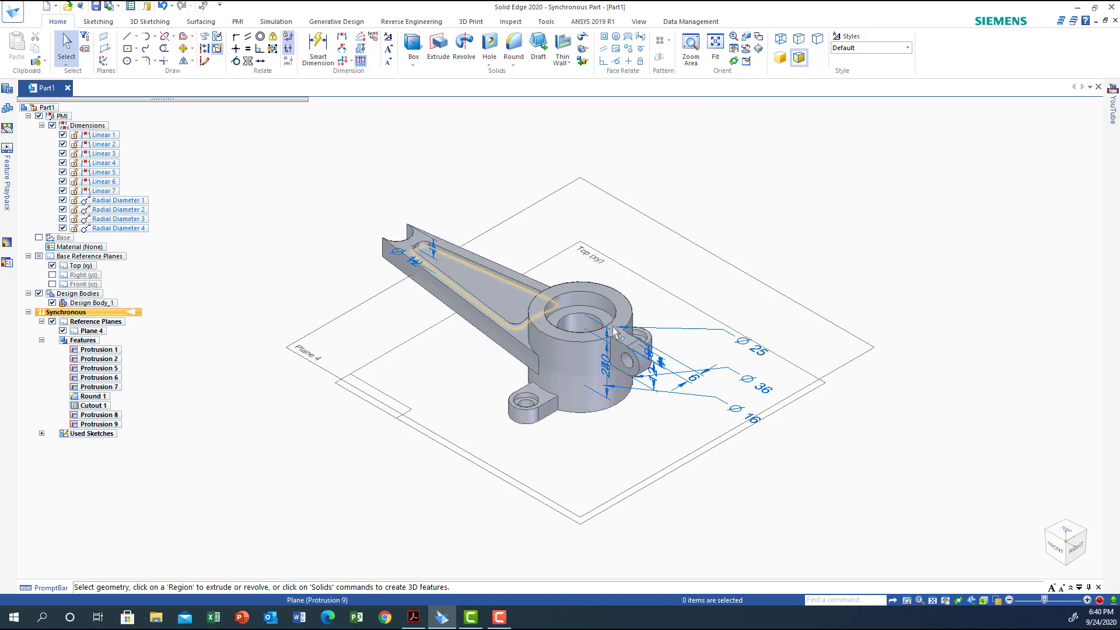
# Lock sketching to Plane 4 and draw concentric 12 mm and 6 mm diameter circles centred on the arc at the lever arm's narrow end
pyautogui.moveTo(702, 254); pyautogui.dragTo(729, 164, button='middle')
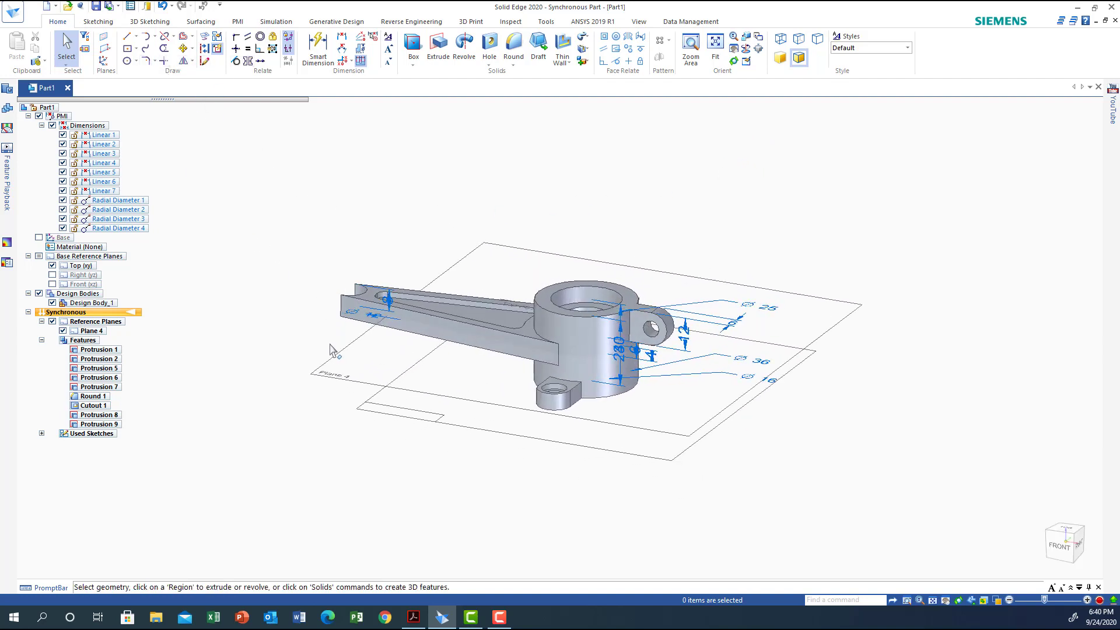
pyautogui.click(128, 61)
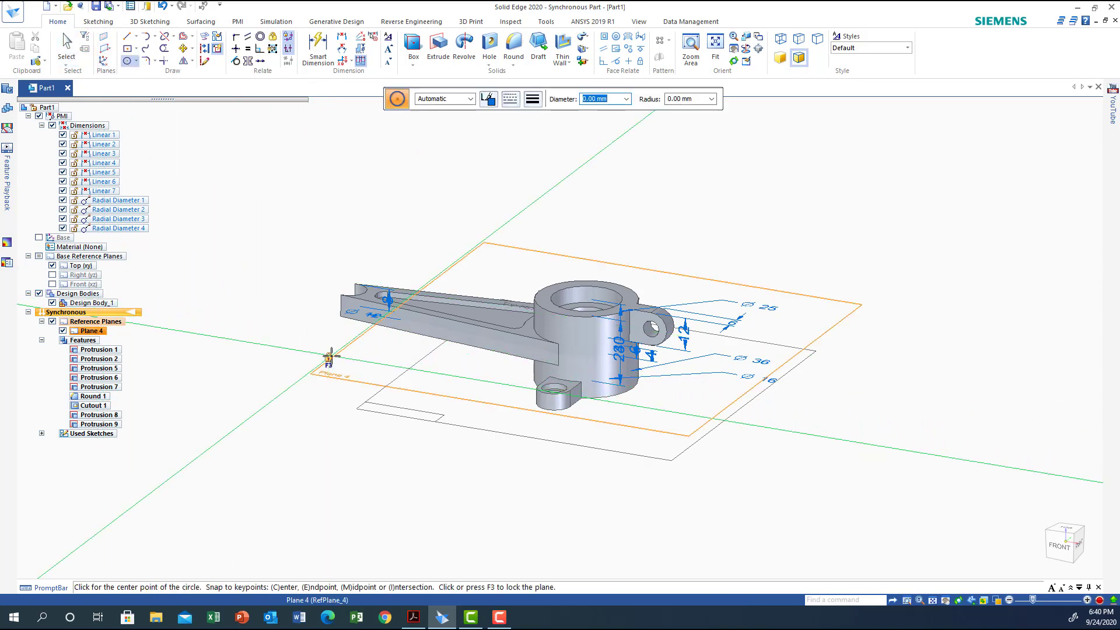
pyautogui.press('F3')
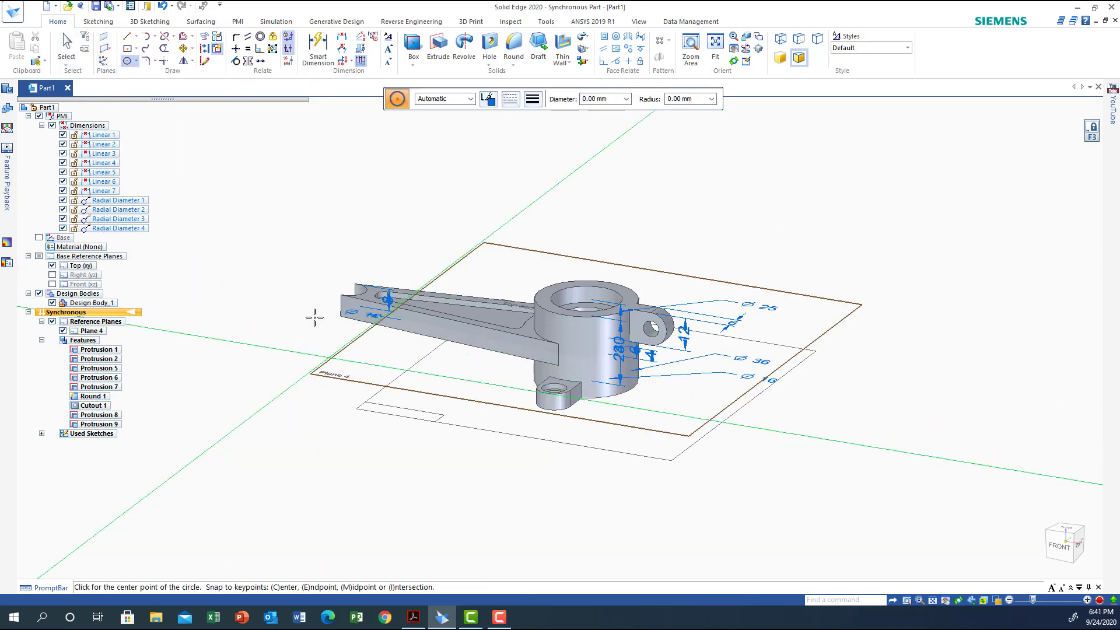
pyautogui.click(1067, 528)
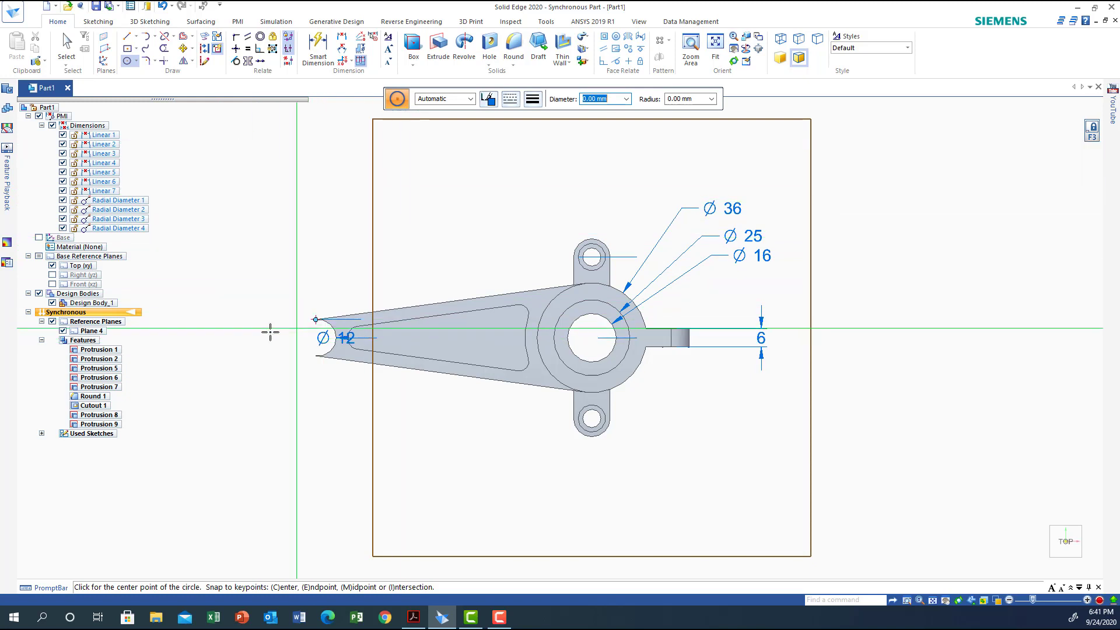
pyautogui.click(129, 62)
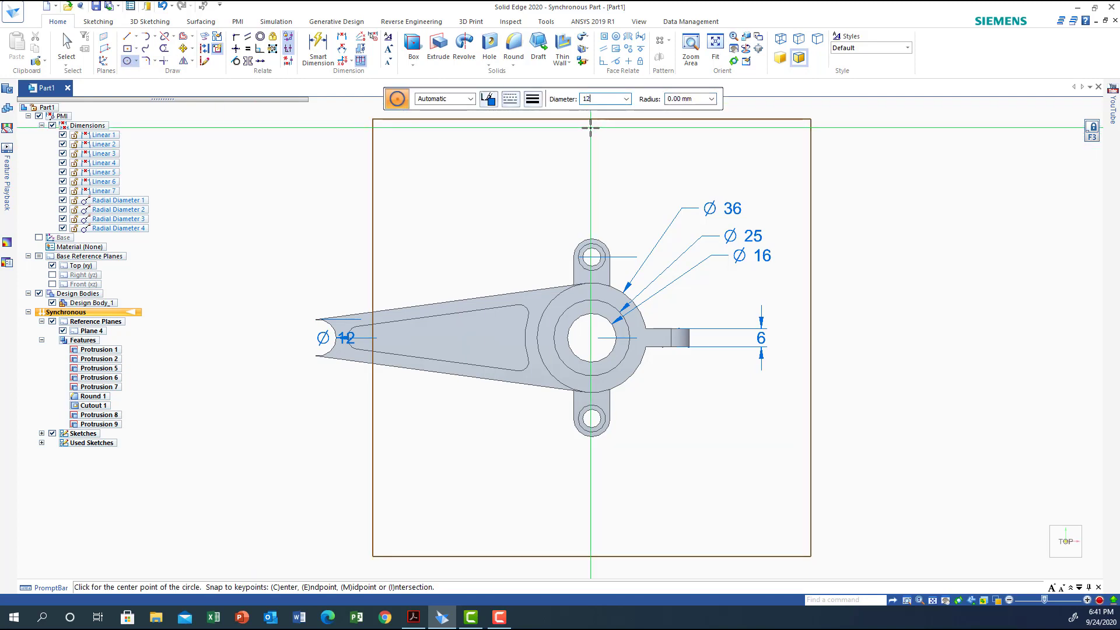
pyautogui.write('12')
pyautogui.press('Return')
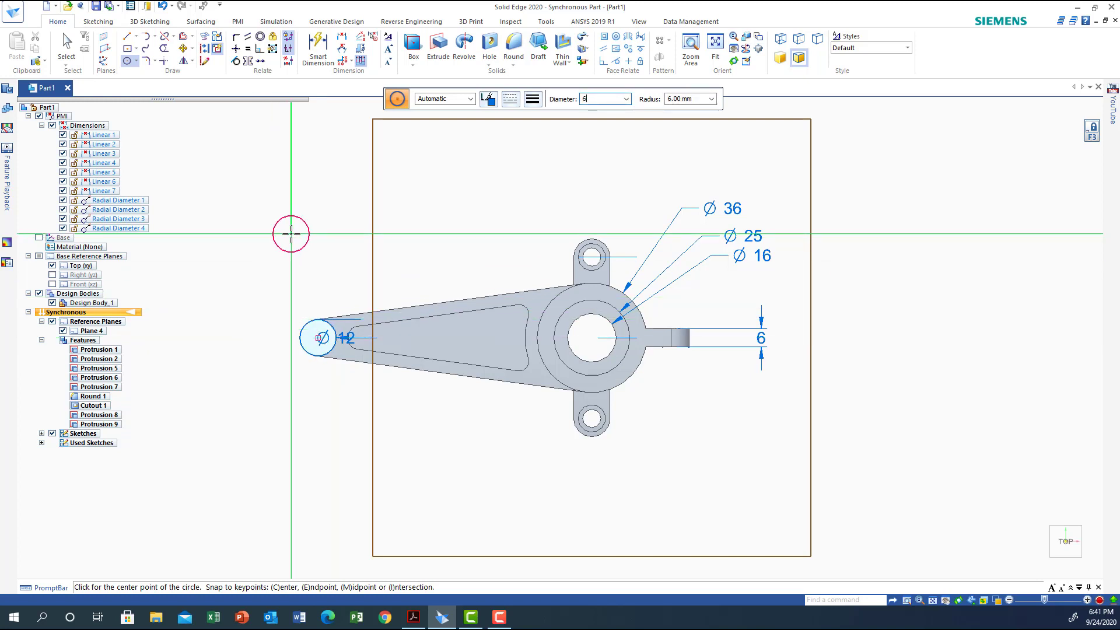
pyautogui.click(318, 338)
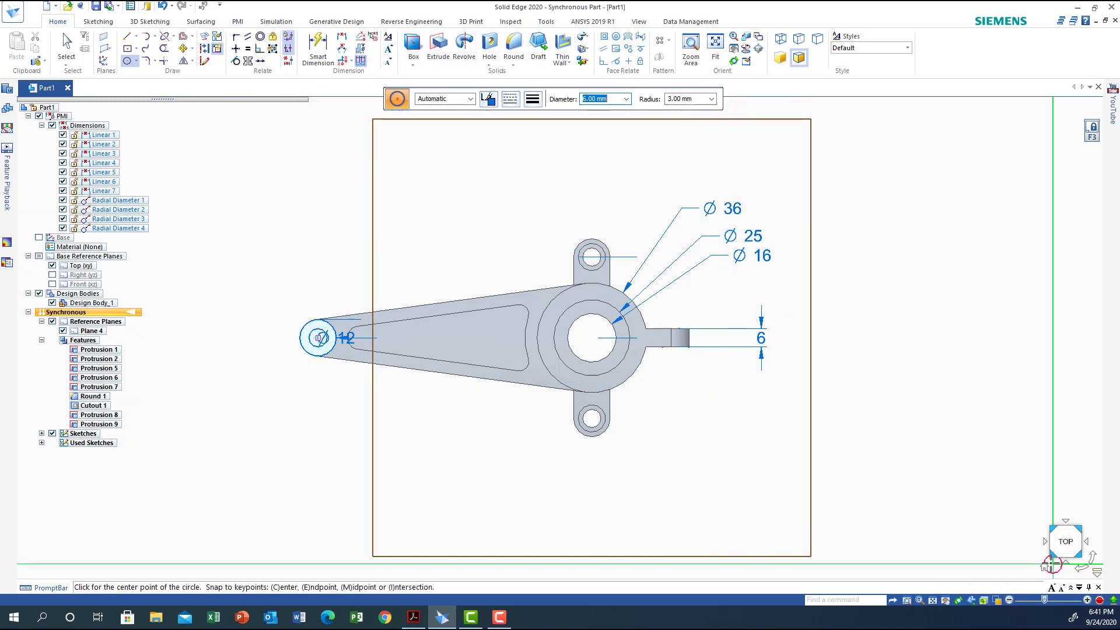
pyautogui.click(1044, 566)
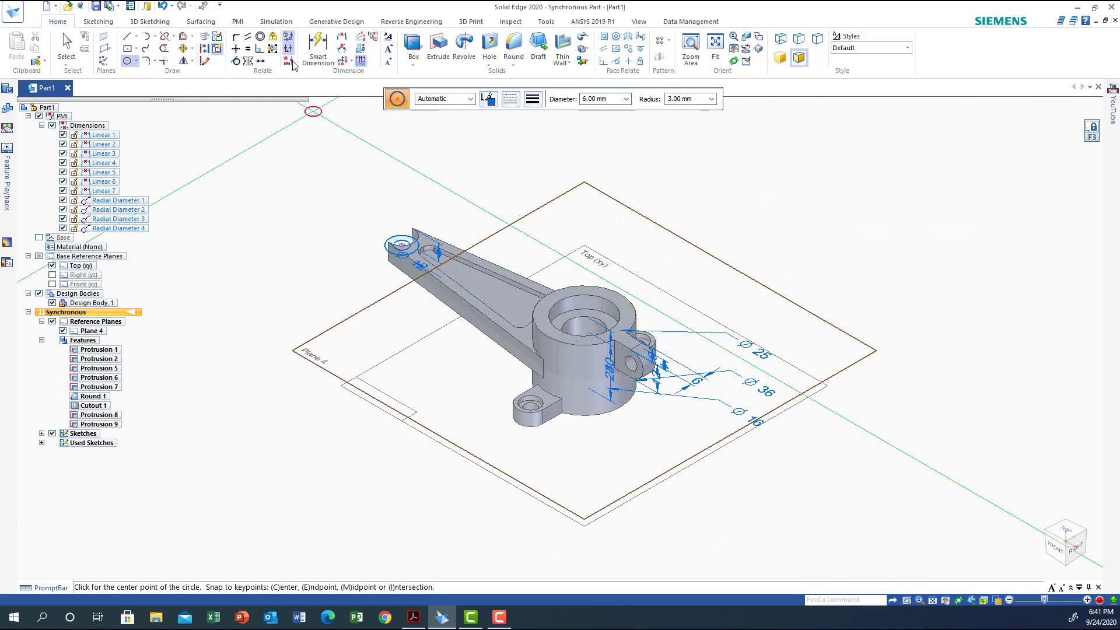
# Extrude the ring region between the 12 mm and 6 mm circles symmetrically by 12 mm as added material to form the lever's end boss
pyautogui.click(438, 52)
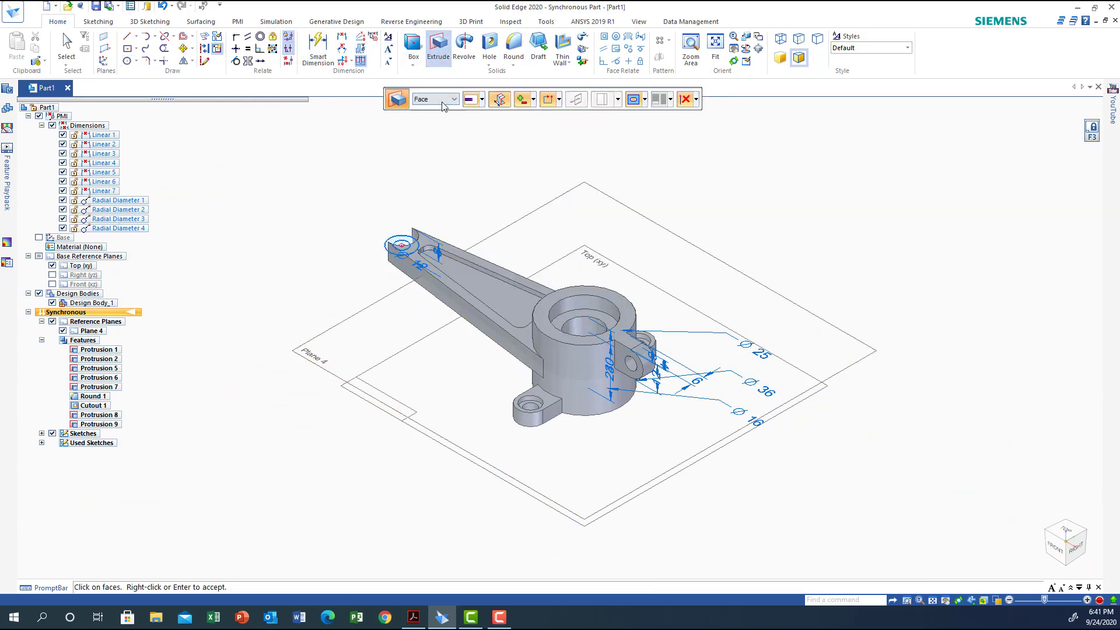
pyautogui.click(531, 100)
pyautogui.click(499, 100)
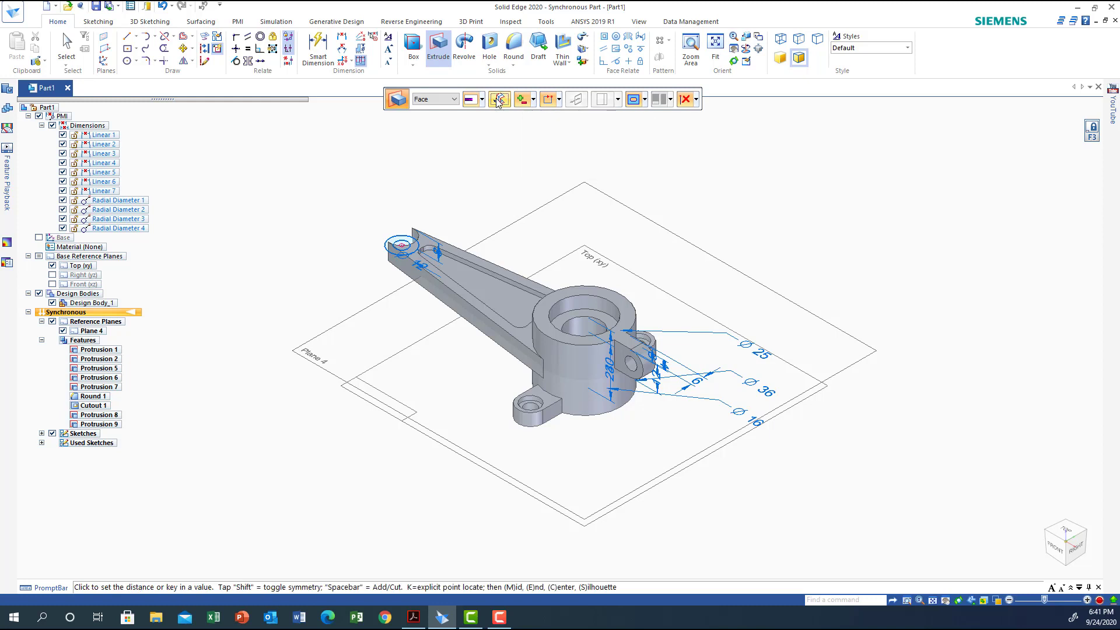
pyautogui.click(400, 243)
pyautogui.rightClick(400, 242)
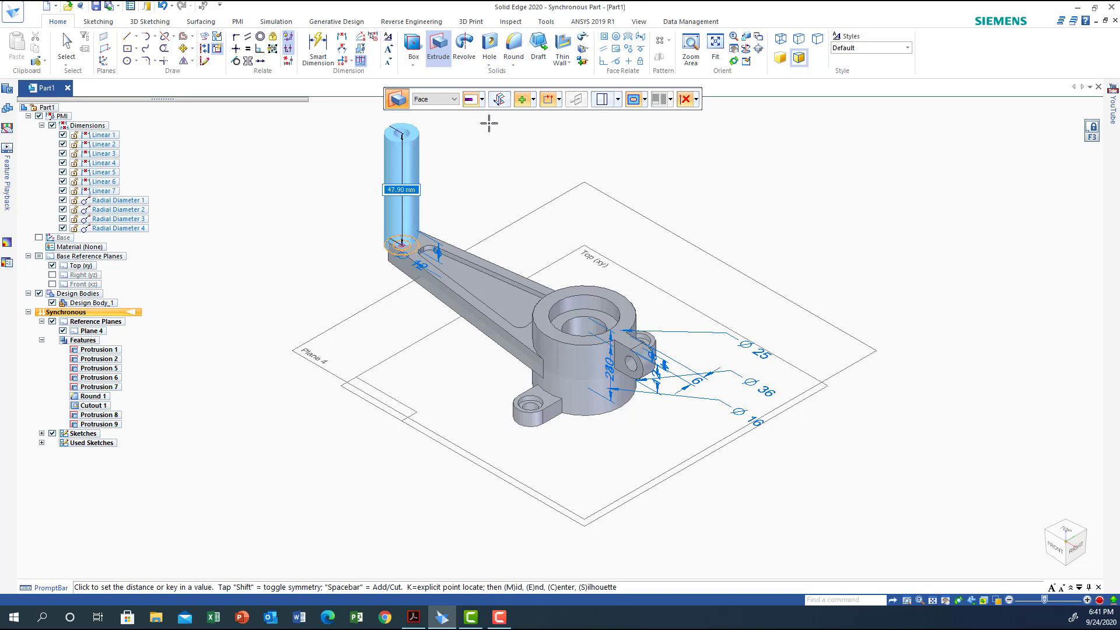
pyautogui.click(499, 100)
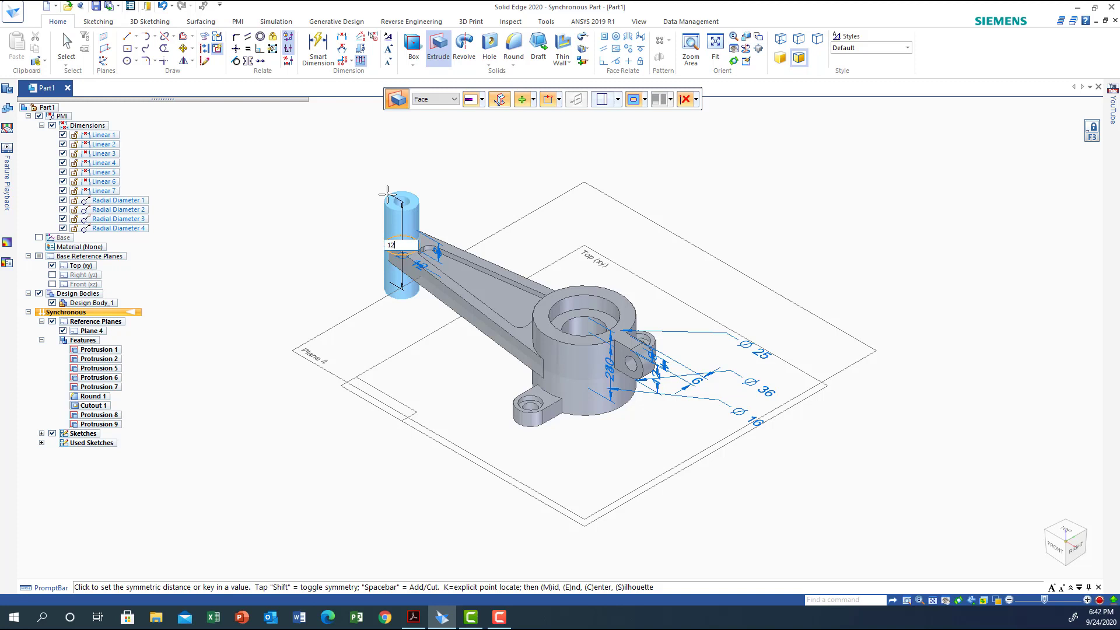
pyautogui.press('Return')
pyautogui.press('Escape')
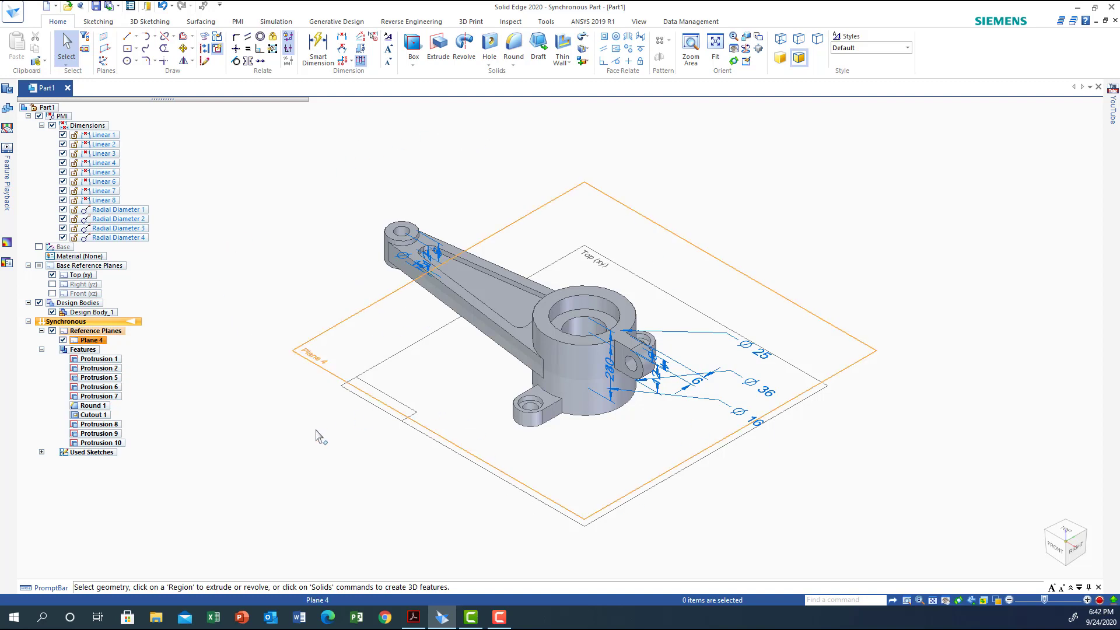
# Hide the PMI dimensions, the Top (xy) base plane and Plane 4 so that only the design body is shown
pyautogui.moveTo(264, 455); pyautogui.dragTo(248, 436, button='middle')
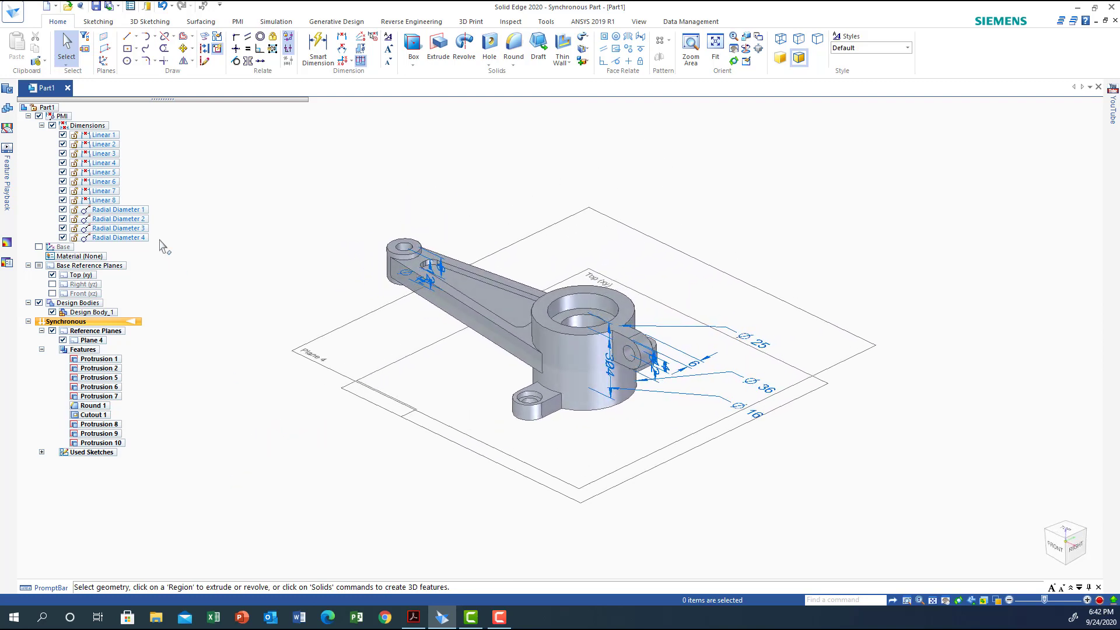
pyautogui.click(39, 117)
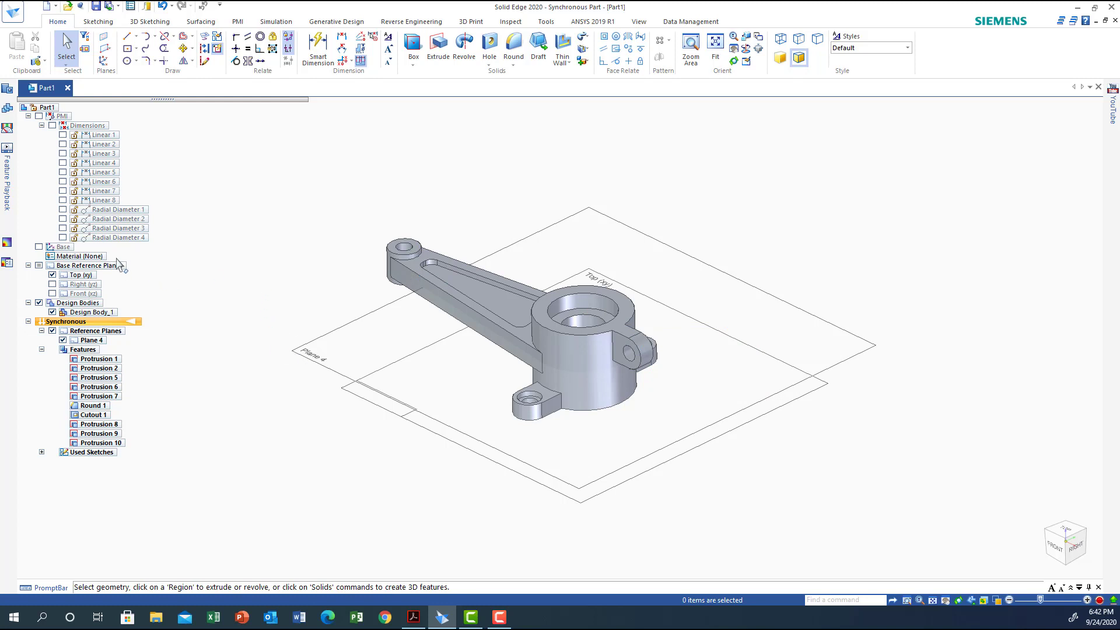
pyautogui.click(52, 274)
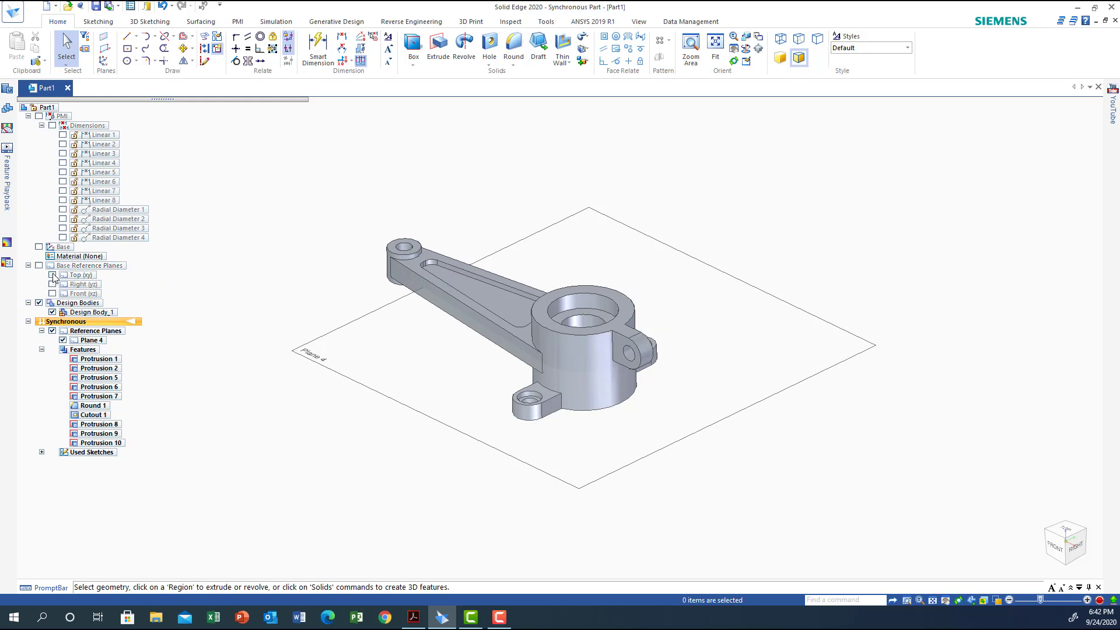
pyautogui.click(63, 341)
pyautogui.moveTo(309, 370)
pyautogui.mouseDown(button='middle')
pyautogui.moveTo(233, 383)
pyautogui.moveTo(263, 412)
pyautogui.moveTo(415, 348)
pyautogui.moveTo(462, 385)
pyautogui.moveTo(355, 418)
pyautogui.moveTo(260, 380)
pyautogui.moveTo(279, 442)
pyautogui.moveTo(430, 408)
pyautogui.moveTo(532, 280)
pyautogui.moveTo(395, 368)
pyautogui.moveTo(300, 388)
pyautogui.moveTo(400, 300)
pyautogui.moveTo(306, 362)
pyautogui.moveTo(373, 305)
pyautogui.moveTo(333, 377)
pyautogui.moveTo(283, 348)
pyautogui.moveTo(375, 338)
pyautogui.moveTo(318, 368)
pyautogui.mouseUp(button='middle')
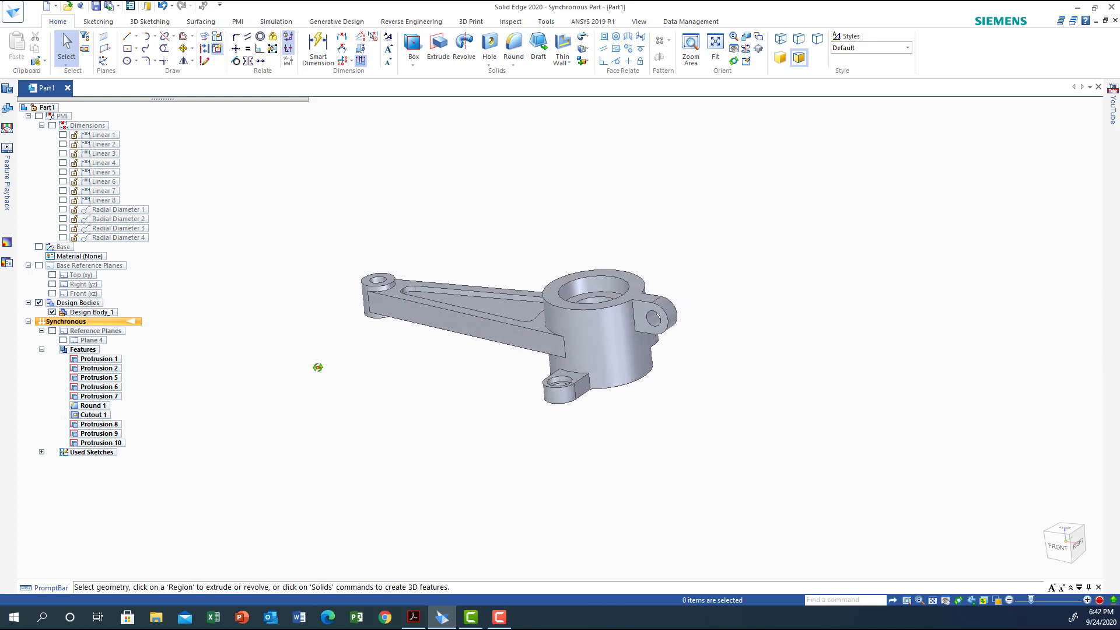